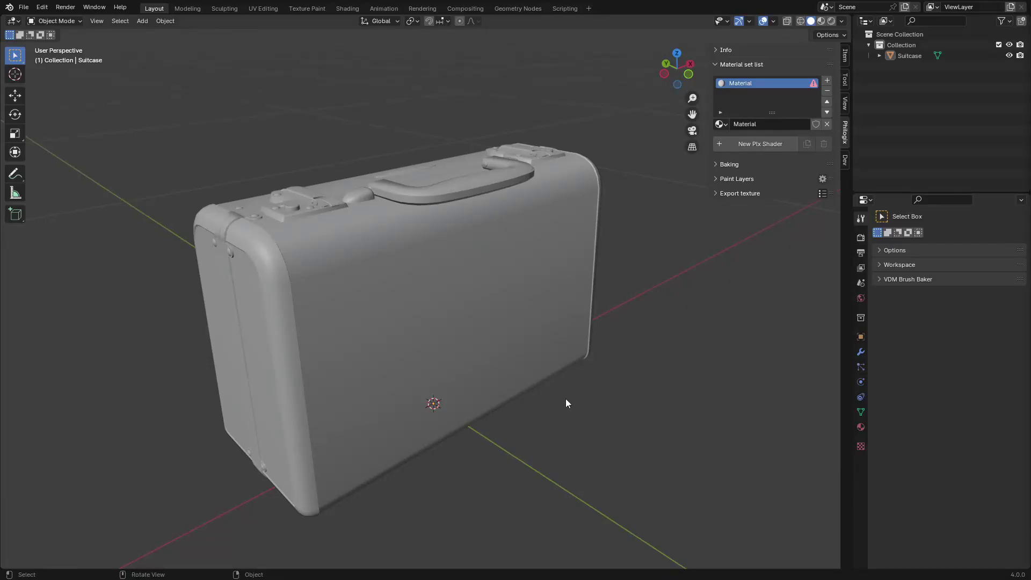
Step: Switch the viewport to Material Preview shading and look over the suitcase from several sides
{"action": "middle_click_drag", "start_coordinate": [565, 398], "coordinate": [494, 333]}
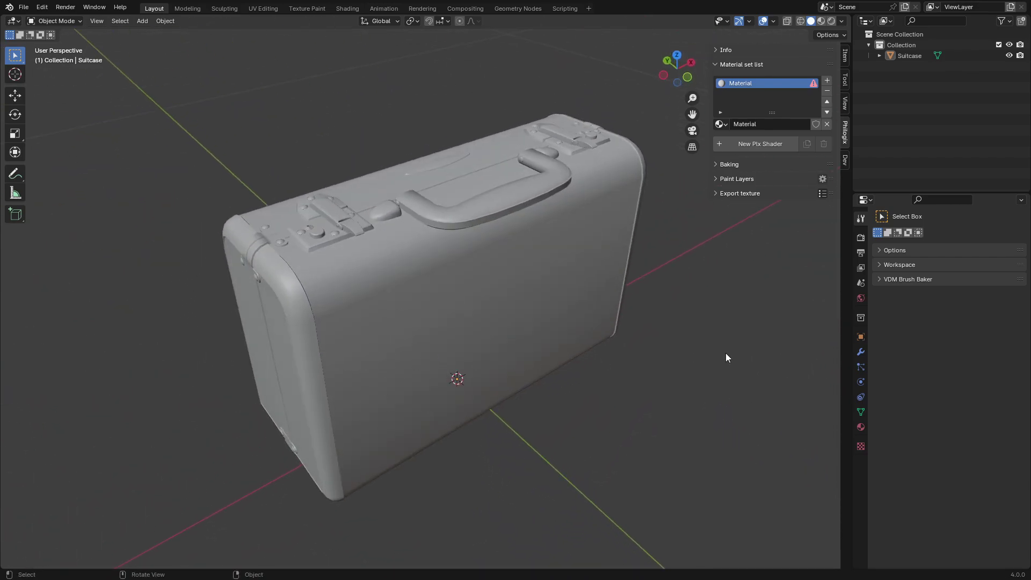
{"action": "key", "text": "z"}
{"action": "mouse_move", "coordinate": [541, 467]}
{"action": "middle_mouse_down"}
{"action": "mouse_move", "coordinate": [518, 466]}
{"action": "mouse_move", "coordinate": [552, 456]}
{"action": "mouse_move", "coordinate": [543, 456]}
{"action": "mouse_move", "coordinate": [580, 387]}
{"action": "mouse_move", "coordinate": [663, 364]}
{"action": "mouse_move", "coordinate": [589, 298]}
{"action": "mouse_move", "coordinate": [575, 323]}
{"action": "mouse_move", "coordinate": [533, 313]}
{"action": "mouse_move", "coordinate": [569, 327]}
{"action": "mouse_move", "coordinate": [548, 324]}
{"action": "middle_mouse_up"}
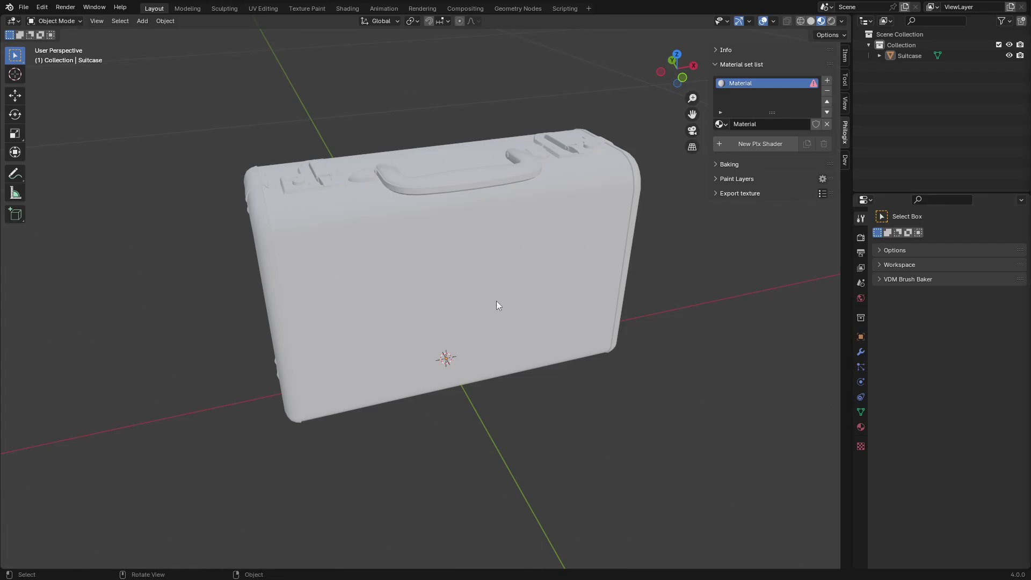
{"action": "middle_click_drag", "start_coordinate": [468, 309], "coordinate": [515, 281]}
{"action": "middle_click_drag", "start_coordinate": [444, 235], "coordinate": [730, 101]}
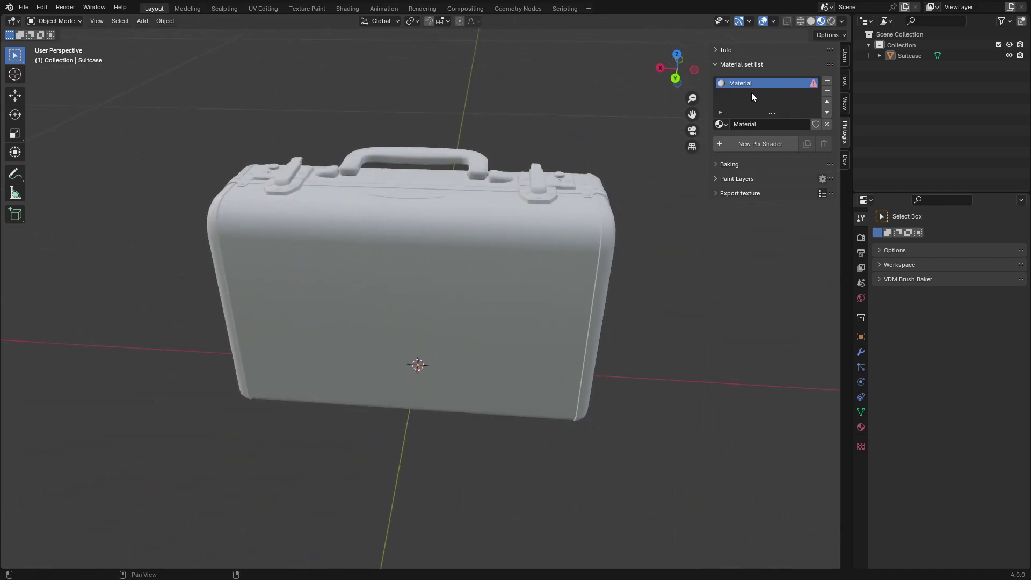
{"action": "middle_click_drag", "start_coordinate": [693, 204], "coordinate": [712, 83]}
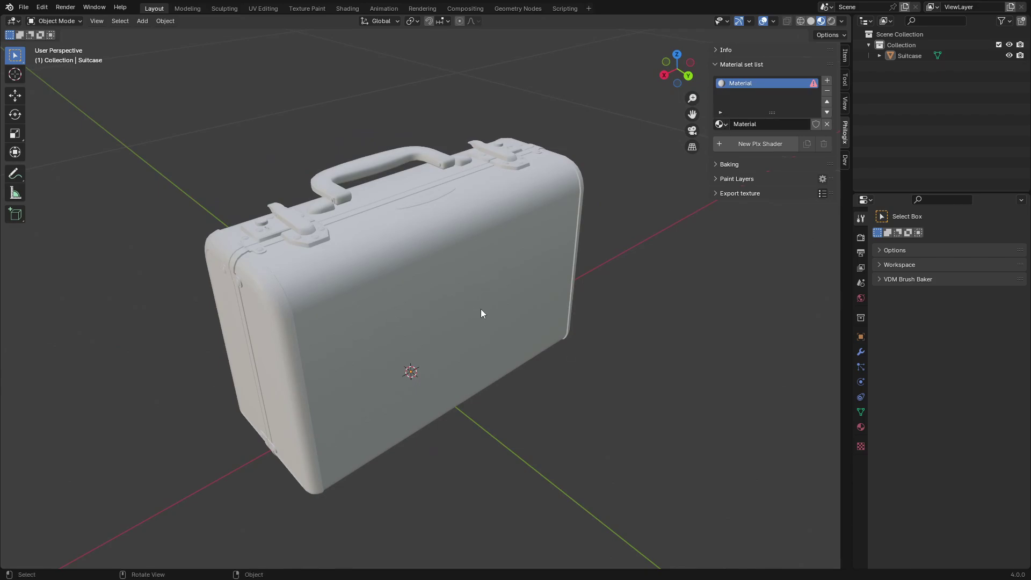
{"action": "middle_click_drag", "start_coordinate": [481, 314], "coordinate": [551, 333]}
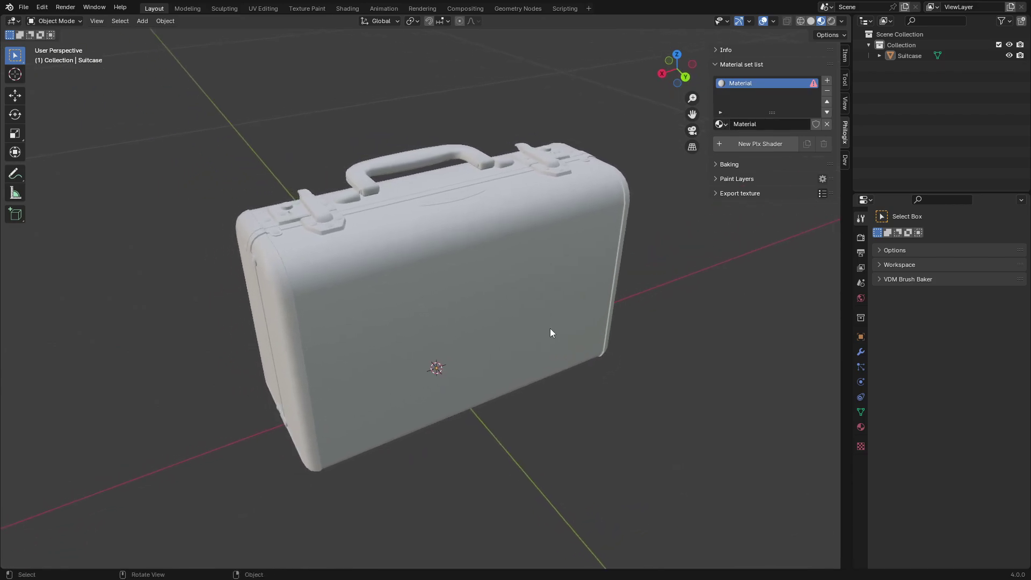
{"action": "middle_click_drag", "start_coordinate": [594, 260], "coordinate": [537, 303]}
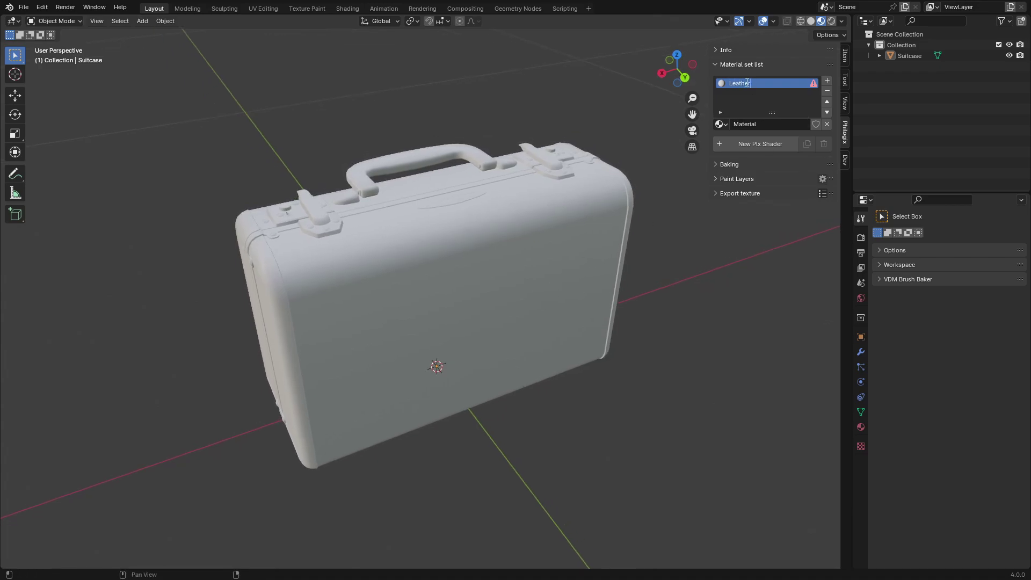
Step: Name the existing material Leather and add two more materials named Metal and Plastic
{"action": "left_click", "coordinate": [828, 81]}
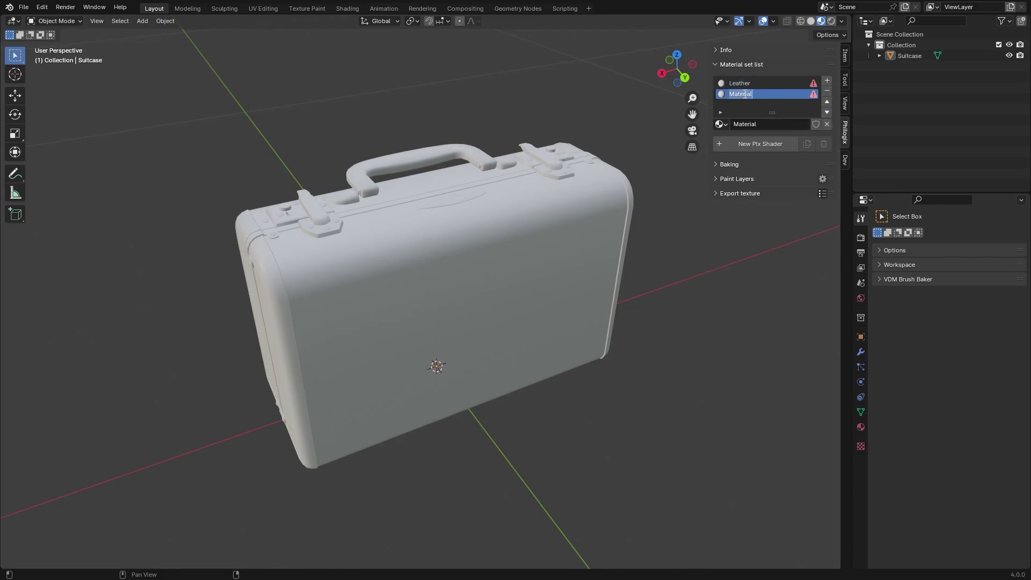
{"action": "left_click", "coordinate": [827, 80]}
{"action": "left_click", "coordinate": [776, 122]}
{"action": "double_click", "coordinate": [776, 123]}
{"action": "type", "text": "Plastic"}
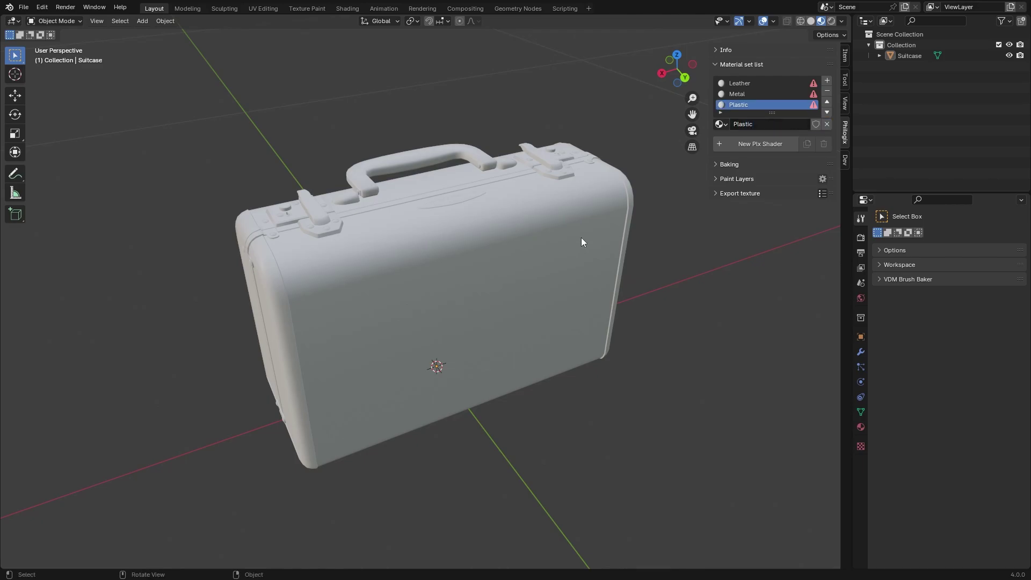
{"action": "middle_click_drag", "start_coordinate": [581, 237], "coordinate": [575, 268]}
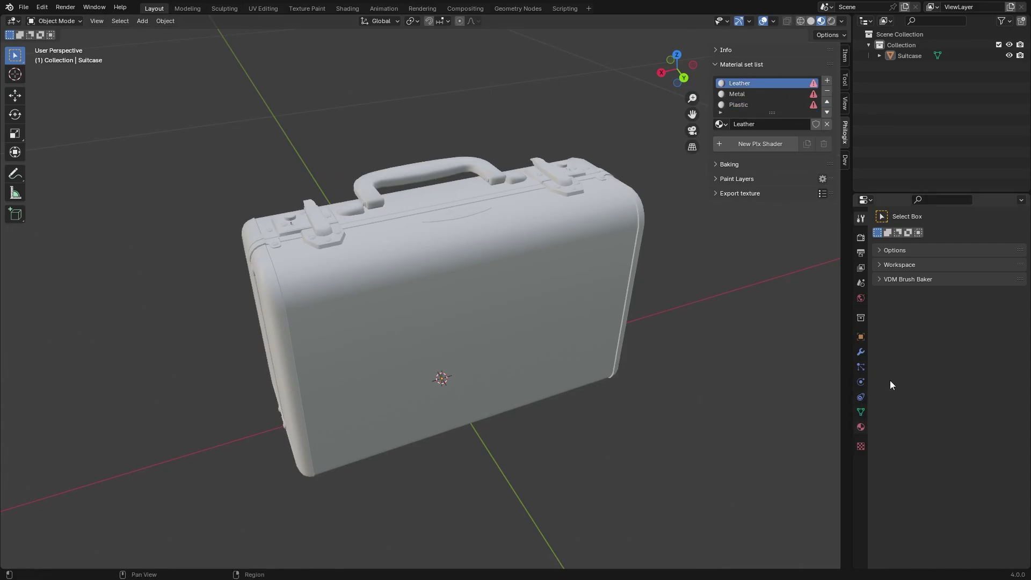
Step: Make the Metal material active, clear the mesh selection in Edit Mode and begin selecting linked metal parts on the first lock
{"action": "left_click", "coordinate": [861, 427]}
{"action": "key", "text": "Tab"}
{"action": "middle_click_drag", "start_coordinate": [617, 395], "coordinate": [637, 396]}
{"action": "left_click", "coordinate": [897, 249]}
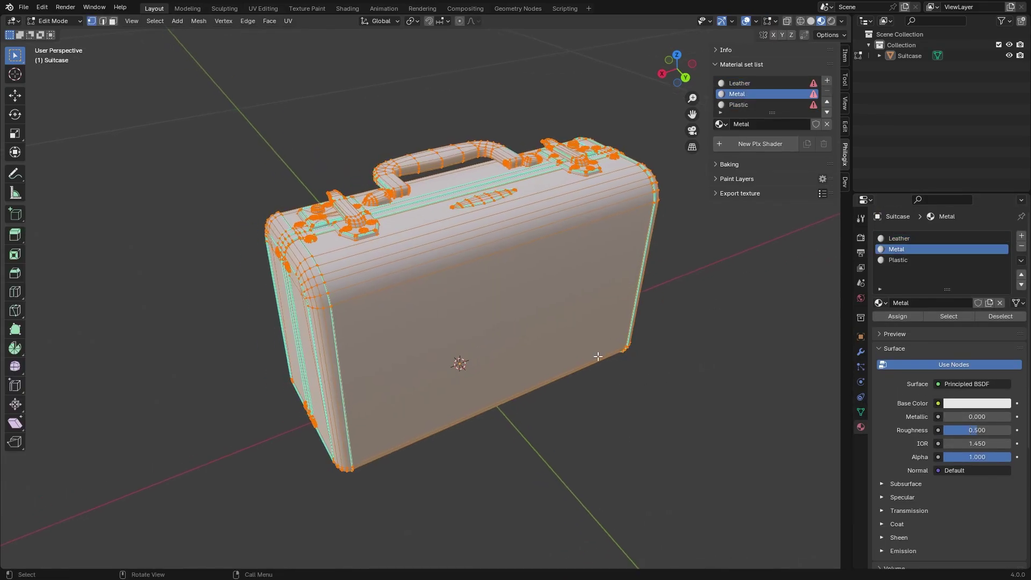
{"action": "key", "text": "alt+a"}
{"action": "scroll", "coordinate": [583, 357], "scroll_direction": "up", "scroll_amount": 2}
{"action": "middle_click_drag", "start_coordinate": [598, 344], "coordinate": [609, 382]}
{"action": "key", "text": "l"}
{"action": "key", "text": "l"}
{"action": "key", "text": "l"}
{"action": "key", "text": "l"}
{"action": "key", "text": "l"}
{"action": "key", "text": "l"}
{"action": "key", "text": "l"}
Step: In face mode, complete the selection of the first lock, its rivets and the neighbouring handle mount from above
{"action": "middle_click_drag", "start_coordinate": [499, 386], "coordinate": [448, 403]}
{"action": "key", "text": "3"}
{"action": "key", "text": "KP_7"}
{"action": "key", "text": "l"}
{"action": "key", "text": "l"}
{"action": "key", "text": "l"}
{"action": "key", "text": "l"}
{"action": "key", "text": "l"}
{"action": "key", "text": "l"}
{"action": "key", "text": "l"}
{"action": "scroll", "coordinate": [436, 325], "scroll_direction": "up", "scroll_amount": 2}
{"action": "middle_click_drag", "start_coordinate": [436, 325], "coordinate": [430, 257]}
{"action": "scroll", "coordinate": [438, 215], "scroll_direction": "up", "scroll_amount": 2}
{"action": "key", "text": "l"}
{"action": "middle_click_drag", "start_coordinate": [447, 186], "coordinate": [417, 207]}
{"action": "middle_click_drag", "start_coordinate": [590, 317], "coordinate": [431, 261], "text": "shift"}
{"action": "key", "text": "l"}
{"action": "scroll", "coordinate": [376, 239], "scroll_direction": "down", "scroll_amount": 5}
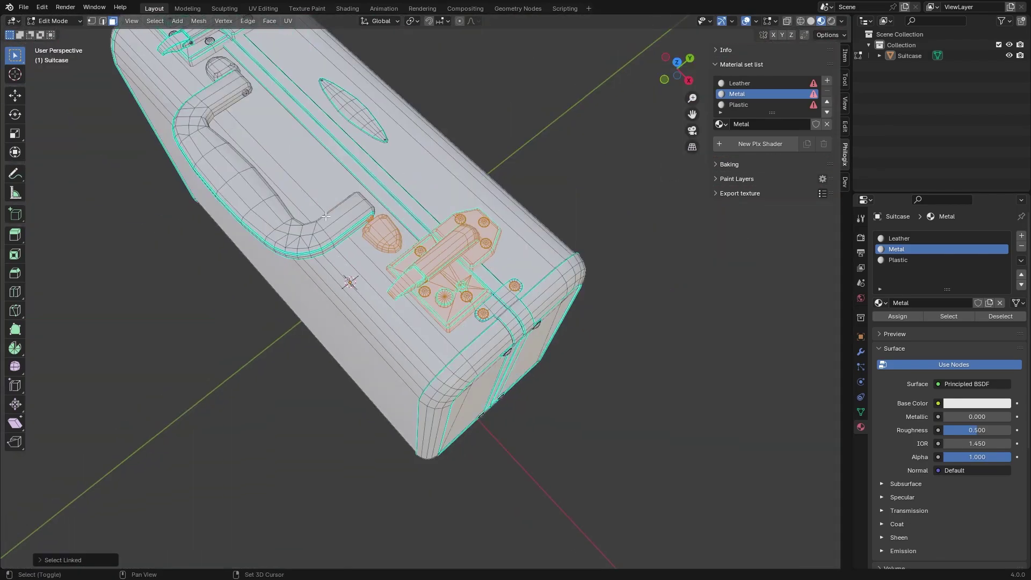
Step: Add the oval emblem and the other handle mount to the selection
{"action": "middle_click_drag", "start_coordinate": [325, 216], "coordinate": [495, 370], "text": "shift"}
{"action": "scroll", "coordinate": [564, 310], "scroll_direction": "up", "scroll_amount": 5}
{"action": "middle_click_drag", "start_coordinate": [193, 187], "coordinate": [306, 164]}
{"action": "key", "text": "l"}
{"action": "key", "text": "l"}
{"action": "middle_click_drag", "start_coordinate": [365, 338], "coordinate": [448, 320], "text": "shift"}
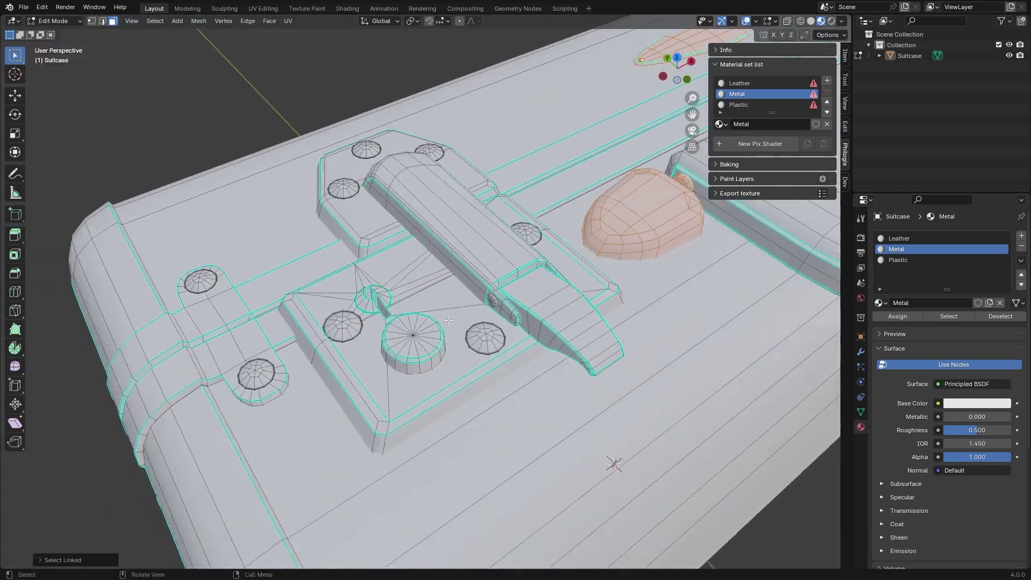
Step: Add the second lock's plates, latch, button and rivets to the selection, including the nearby corner rivets
{"action": "key", "text": "l"}
{"action": "key", "text": "l"}
{"action": "key", "text": "l"}
{"action": "key", "text": "l"}
{"action": "key", "text": "l"}
{"action": "key", "text": "l"}
{"action": "key", "text": "l"}
{"action": "mouse_move", "coordinate": [467, 252]}
{"action": "middle_mouse_down"}
{"action": "mouse_move", "coordinate": [397, 258]}
{"action": "mouse_move", "coordinate": [537, 274]}
{"action": "mouse_move", "coordinate": [301, 376]}
{"action": "middle_mouse_up"}
{"action": "key", "text": "l"}
{"action": "key", "text": "l"}
Step: Add the upper and lower rivets on the suitcase's left end to the selection
{"action": "scroll", "coordinate": [318, 137], "scroll_direction": "down", "scroll_amount": 4}
{"action": "key", "text": "z"}
{"action": "key", "text": "ctrl+KP_3"}
{"action": "key", "text": "l"}
{"action": "key", "text": "l"}
{"action": "middle_click_drag", "start_coordinate": [428, 405], "coordinate": [429, 75], "text": "shift"}
{"action": "key", "text": "l"}
{"action": "key", "text": "l"}
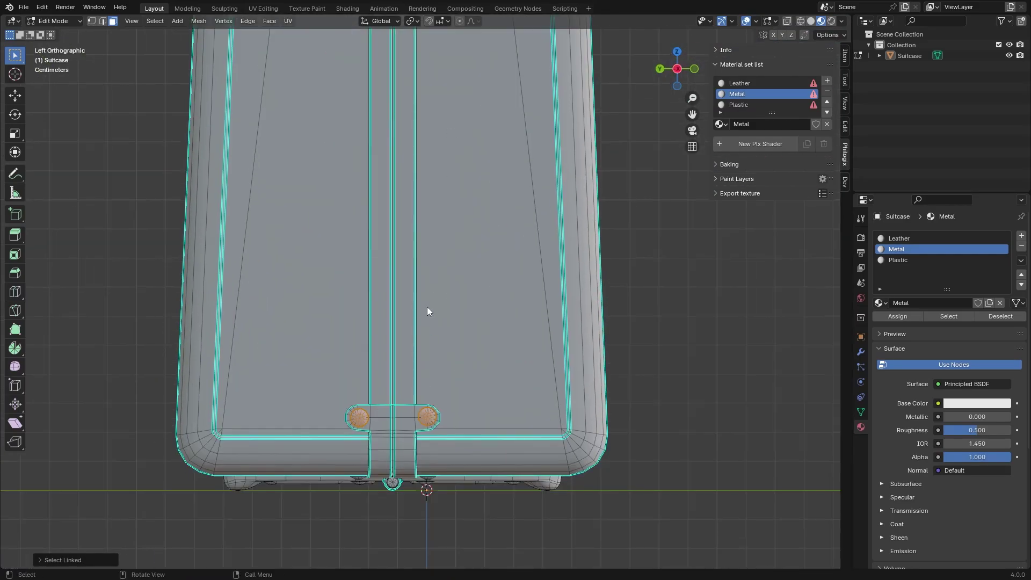
Step: Add the rivets of the hinges and edge clips on the suitcase's underside to the selection
{"action": "key", "text": "ctrl+KP_7"}
{"action": "key", "text": "l"}
{"action": "key", "text": "l"}
{"action": "scroll", "coordinate": [199, 343], "scroll_direction": "down", "scroll_amount": 3}
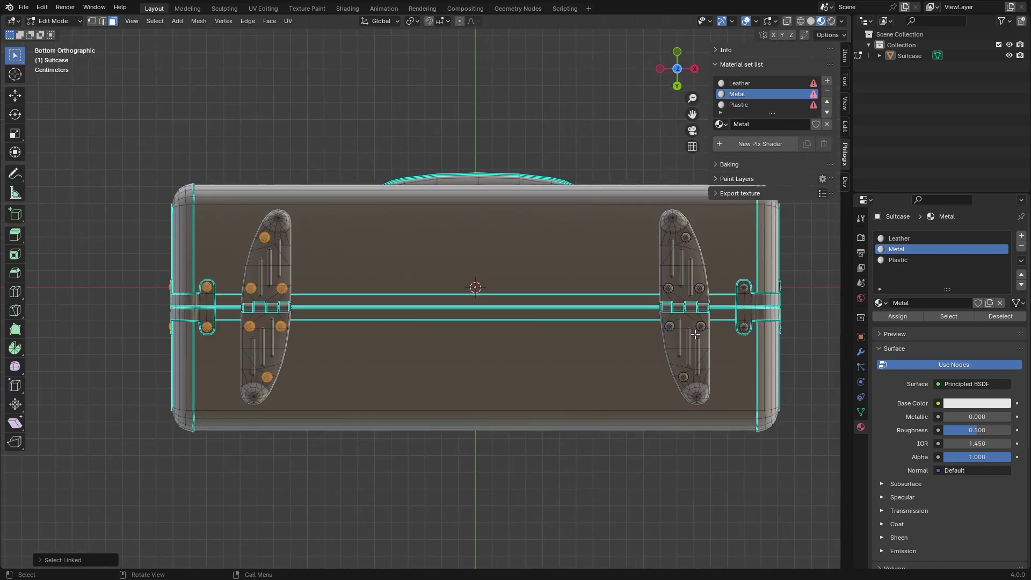
{"action": "key", "text": "l"}
Step: Add the rivets on the suitcase's right end and the remaining small metal parts to the selection
{"action": "key", "text": "ctrl+KP_3"}
{"action": "key", "text": "KP_3"}
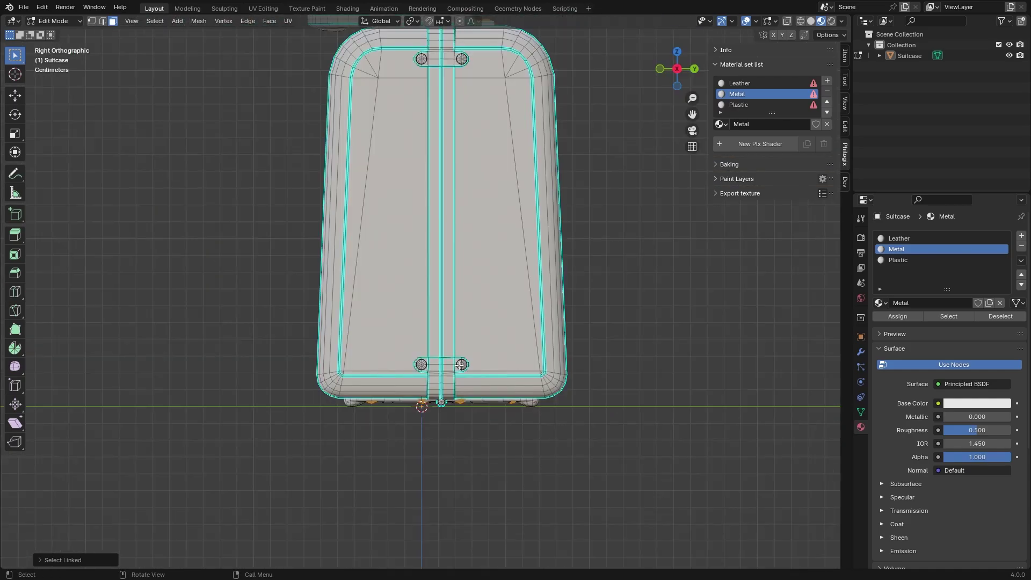
{"action": "key", "text": "l"}
{"action": "key", "text": "l"}
{"action": "scroll", "coordinate": [422, 365], "scroll_direction": "down", "scroll_amount": 2}
{"action": "key", "text": "l"}
{"action": "key", "text": "l"}
{"action": "middle_click_drag", "start_coordinate": [430, 140], "coordinate": [462, 280]}
{"action": "scroll", "coordinate": [376, 215], "scroll_direction": "up", "scroll_amount": 6}
{"action": "key", "text": "l"}
{"action": "scroll", "coordinate": [312, 127], "scroll_direction": "down", "scroll_amount": 5}
{"action": "middle_click_drag", "start_coordinate": [408, 300], "coordinate": [483, 409]}
{"action": "scroll", "coordinate": [569, 332], "scroll_direction": "down", "scroll_amount": 2}
Step: Assign the selected parts to the Metal material and set its base color to red
{"action": "left_click", "coordinate": [898, 316]}
{"action": "left_click", "coordinate": [995, 405]}
{"action": "left_click", "coordinate": [947, 327]}
{"action": "key", "text": "Tab"}
{"action": "middle_click_drag", "start_coordinate": [483, 322], "coordinate": [451, 375]}
Step: Make the Plastic material active, select the linked handle mesh and set the material's base color to blue
{"action": "left_click", "coordinate": [924, 260]}
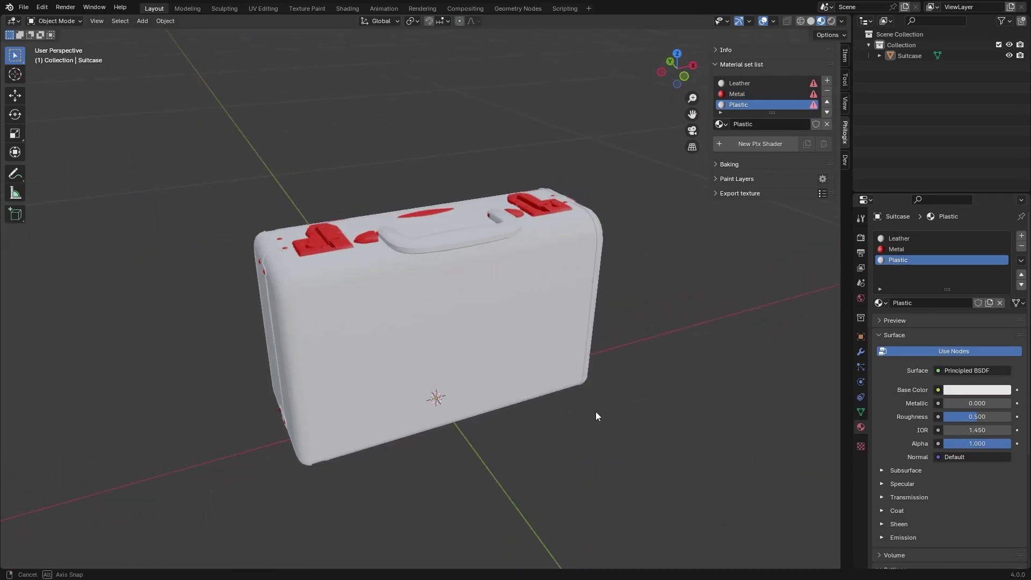
{"action": "middle_click_drag", "start_coordinate": [596, 417], "coordinate": [672, 309]}
{"action": "key", "text": "Tab"}
{"action": "key", "text": "l"}
{"action": "left_click", "coordinate": [980, 403]}
{"action": "left_click", "coordinate": [987, 258]}
Step: Add the linked hinge plates and barrel pieces on the suitcase's underside to the handle selection
{"action": "middle_click_drag", "start_coordinate": [527, 456], "coordinate": [469, 363]}
{"action": "scroll", "coordinate": [500, 504], "scroll_direction": "up", "scroll_amount": 4}
{"action": "key", "text": "l"}
{"action": "scroll", "coordinate": [687, 323], "scroll_direction": "up", "scroll_amount": 3}
{"action": "key", "text": "l"}
{"action": "key", "text": "l"}
{"action": "middle_click_drag", "start_coordinate": [644, 375], "coordinate": [693, 373]}
{"action": "middle_click_drag", "start_coordinate": [693, 373], "coordinate": [620, 430], "text": "shift"}
{"action": "key", "text": "l"}
{"action": "key", "text": "l"}
{"action": "key", "text": "l"}
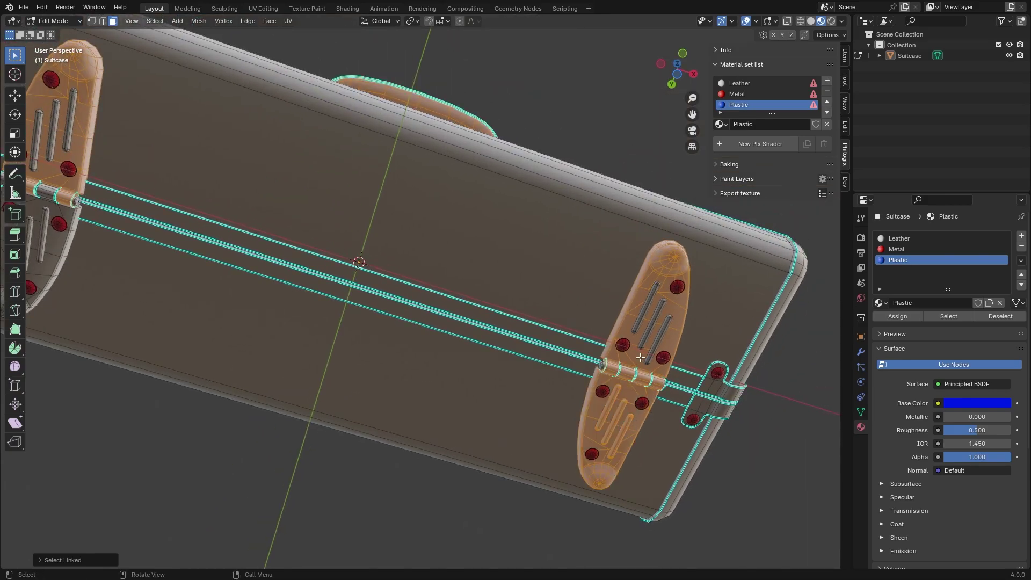
Step: Add the remaining plate, barrel pieces and raised ribs of the other underside hinge to the selection
{"action": "middle_click_drag", "start_coordinate": [43, 252], "coordinate": [410, 295], "text": "shift"}
{"action": "key", "text": "l"}
{"action": "key", "text": "l"}
{"action": "key", "text": "l"}
{"action": "key", "text": "l"}
{"action": "key", "text": "l"}
{"action": "key", "text": "l"}
{"action": "key", "text": "l"}
Step: Select the last hinge ribs and assign the handle and hinge parts to the Plastic material
{"action": "middle_click_drag", "start_coordinate": [795, 349], "coordinate": [769, 429]}
{"action": "middle_click_drag", "start_coordinate": [768, 430], "coordinate": [613, 370], "text": "shift"}
{"action": "scroll", "coordinate": [610, 349], "scroll_direction": "down", "scroll_amount": 2}
{"action": "key", "text": "l"}
{"action": "key", "text": "l"}
{"action": "key", "text": "l"}
{"action": "left_click", "coordinate": [898, 316]}
{"action": "key", "text": "Tab"}
{"action": "middle_click_drag", "start_coordinate": [779, 322], "coordinate": [773, 371]}
Step: Select only the hinge pin on the underside, assign it to the Metal material and check the suitcase all around
{"action": "left_click", "coordinate": [902, 248]}
{"action": "key", "text": "Tab"}
{"action": "scroll", "coordinate": [644, 419], "scroll_direction": "up", "scroll_amount": 4}
{"action": "key", "text": "alt+a"}
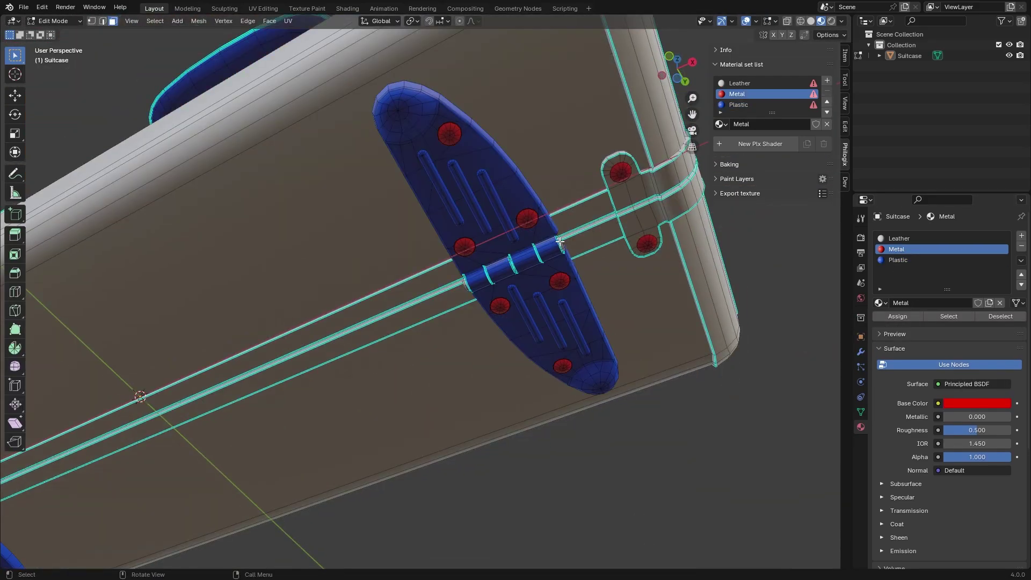
{"action": "key", "text": "l"}
{"action": "middle_click_drag", "start_coordinate": [349, 377], "coordinate": [473, 457]}
{"action": "left_click", "coordinate": [897, 316]}
{"action": "key", "text": "Tab"}
{"action": "middle_click_drag", "start_coordinate": [511, 419], "coordinate": [473, 403]}
{"action": "scroll", "coordinate": [539, 460], "scroll_direction": "down", "scroll_amount": 4}
{"action": "key", "text": "Tab"}
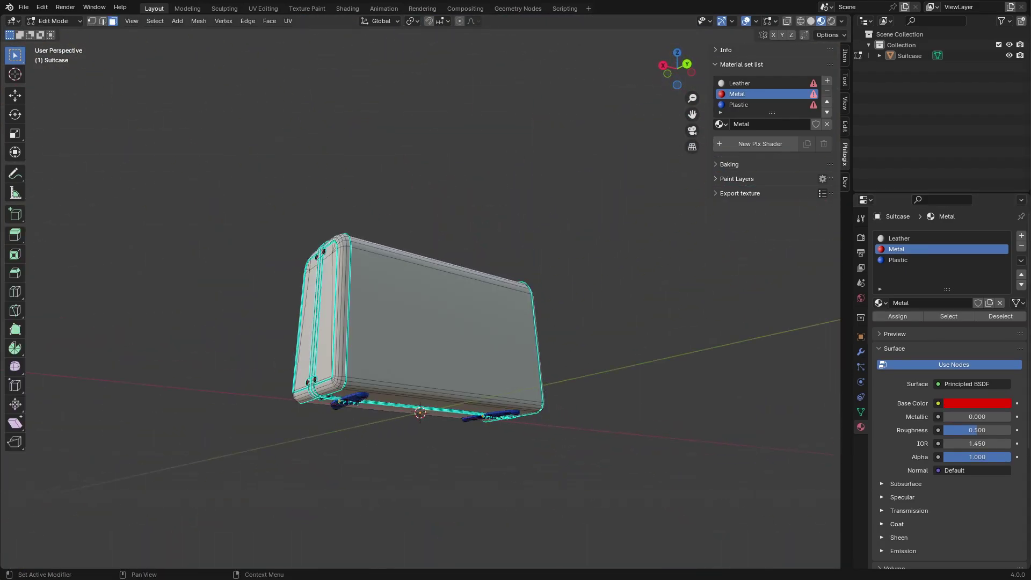
{"action": "middle_click_drag", "start_coordinate": [444, 224], "coordinate": [723, 245]}
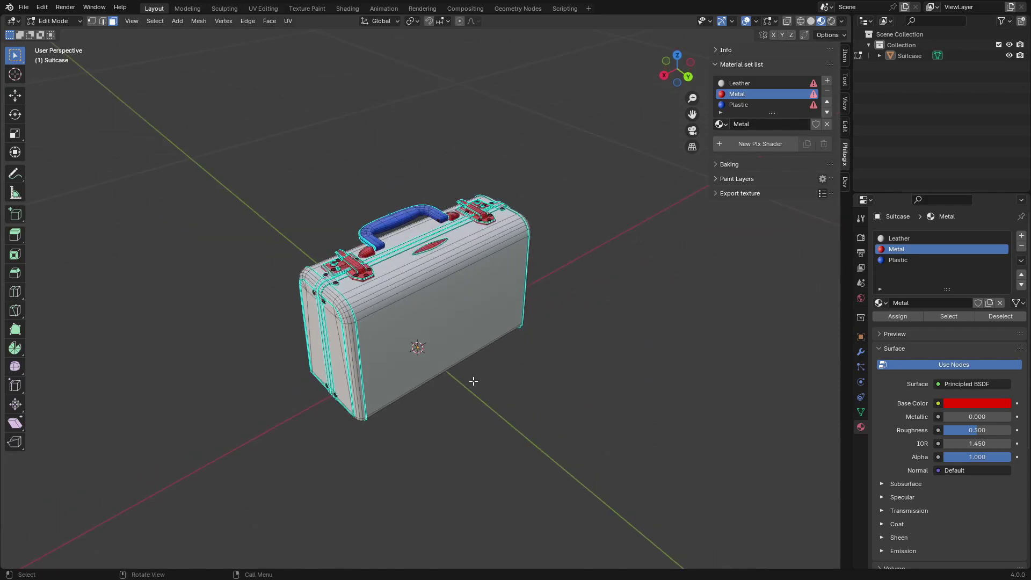
{"action": "scroll", "coordinate": [473, 381], "scroll_direction": "up", "scroll_amount": 2}
{"action": "key", "text": "Tab"}
Step: Create a Plx shader for the Leather material with the Metallic workflow and Base Color, Metallic, Roughness, Height and Normal channels
{"action": "left_click", "coordinate": [747, 84]}
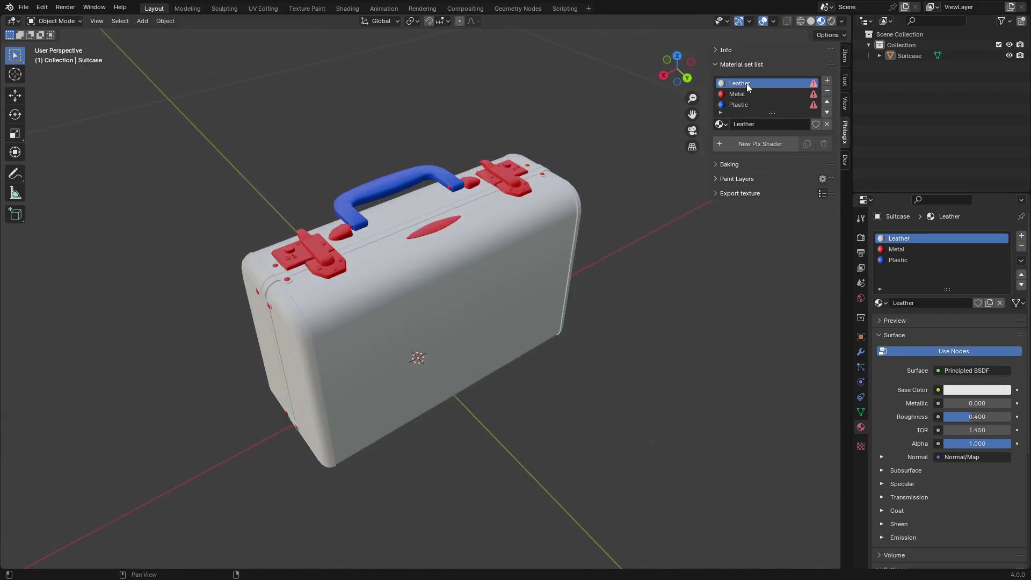
{"action": "middle_click_drag", "start_coordinate": [489, 353], "coordinate": [514, 359], "text": "shift"}
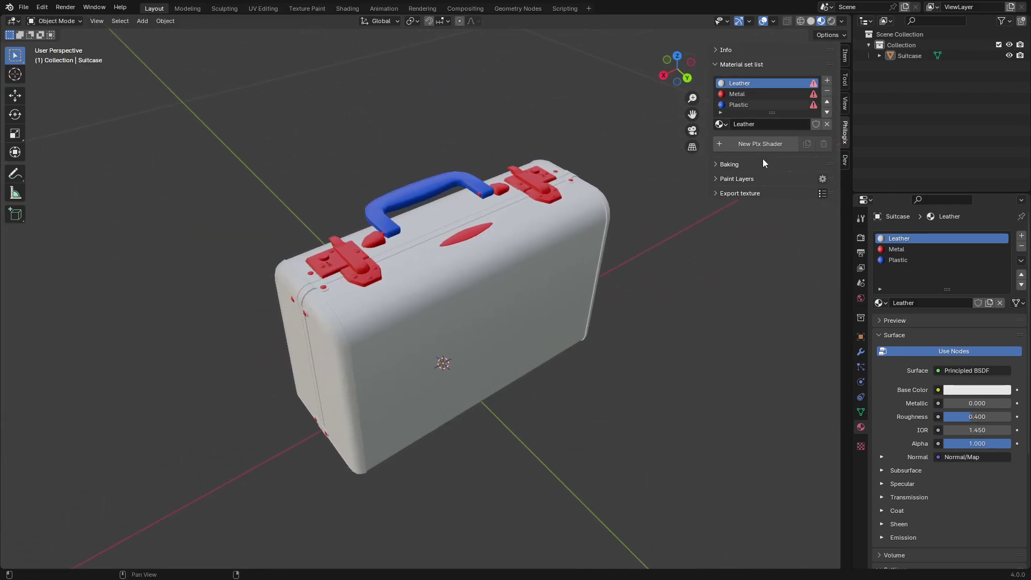
{"action": "left_click", "coordinate": [736, 166]}
{"action": "left_click_drag", "start_coordinate": [708, 123], "coordinate": [698, 124]}
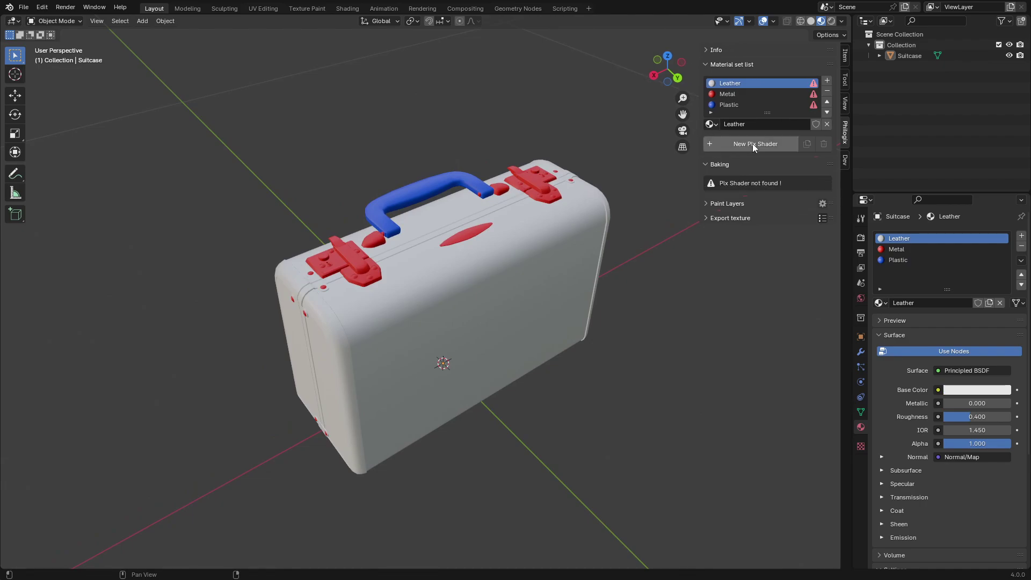
{"action": "left_click", "coordinate": [752, 144]}
{"action": "left_click", "coordinate": [773, 356]}
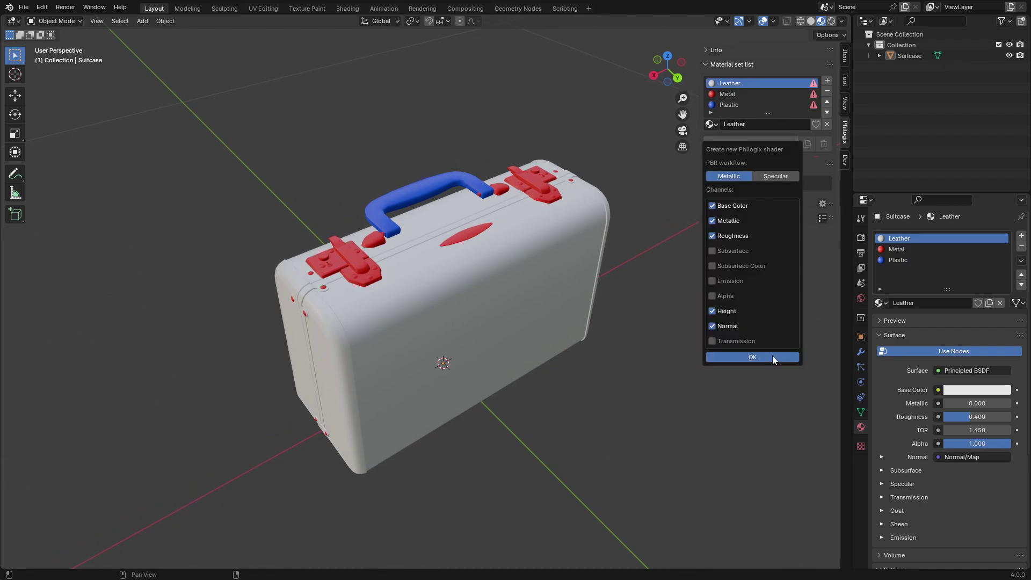
{"action": "middle_click_drag", "start_coordinate": [525, 347], "coordinate": [679, 295]}
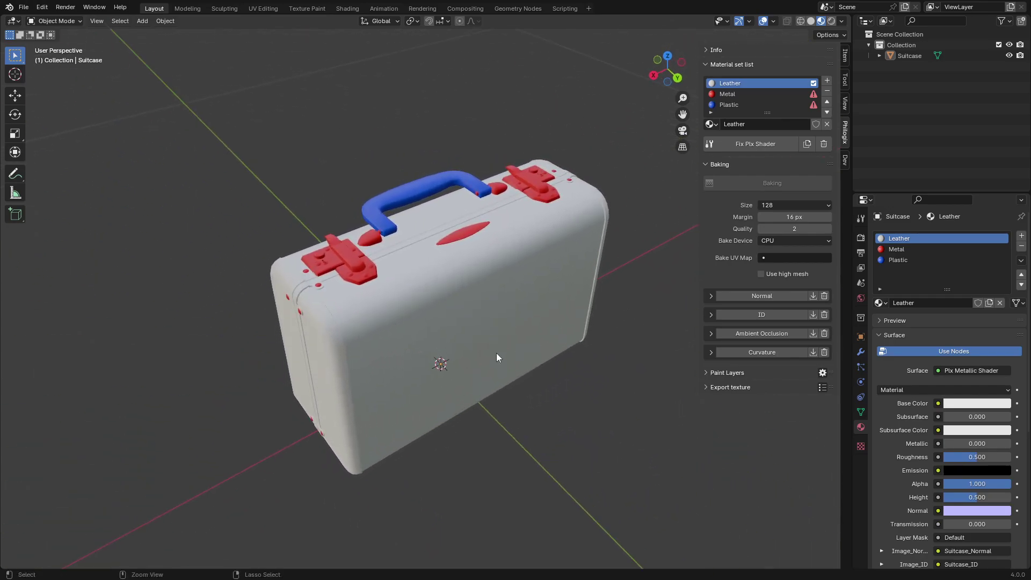
Step: Examine the suitcase's corner edges and mesh topology up close, comparing Edit and Object Mode in Solid shading
{"action": "scroll", "coordinate": [497, 353], "scroll_direction": "up", "scroll_amount": 3}
{"action": "key", "text": "Tab"}
{"action": "middle_click_drag", "start_coordinate": [329, 327], "coordinate": [385, 301]}
{"action": "scroll", "coordinate": [247, 305], "scroll_direction": "up", "scroll_amount": 4}
{"action": "mouse_move", "coordinate": [317, 277]}
{"action": "middle_mouse_down"}
{"action": "mouse_move", "coordinate": [274, 275]}
{"action": "mouse_move", "coordinate": [296, 285]}
{"action": "middle_mouse_up"}
{"action": "key", "text": "Tab"}
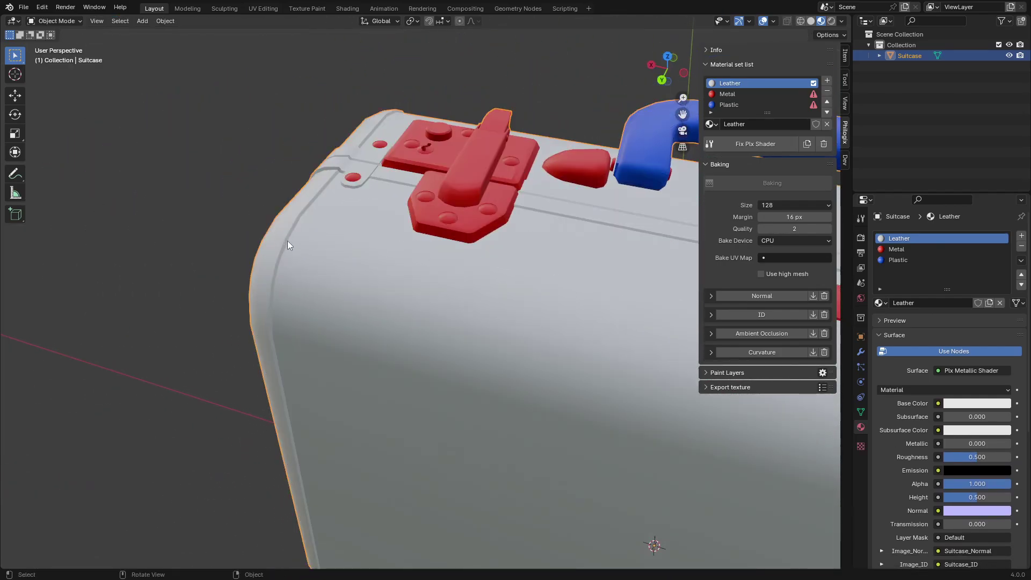
{"action": "key", "text": "z"}
{"action": "middle_click_drag", "start_coordinate": [312, 251], "coordinate": [343, 272], "text": "shift"}
{"action": "scroll", "coordinate": [334, 242], "scroll_direction": "up", "scroll_amount": 3}
{"action": "key", "text": "Tab"}
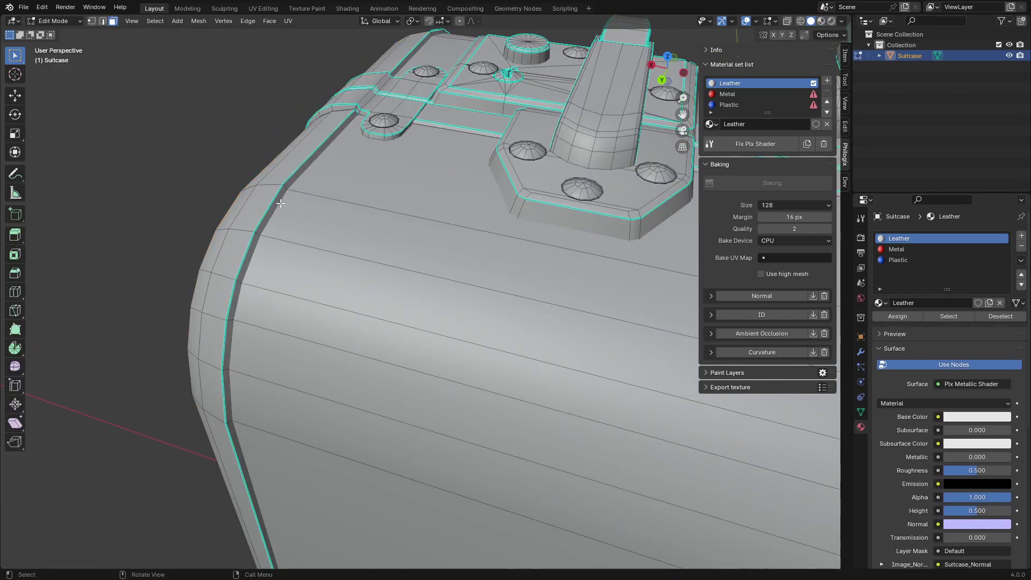
{"action": "key", "text": "Tab"}
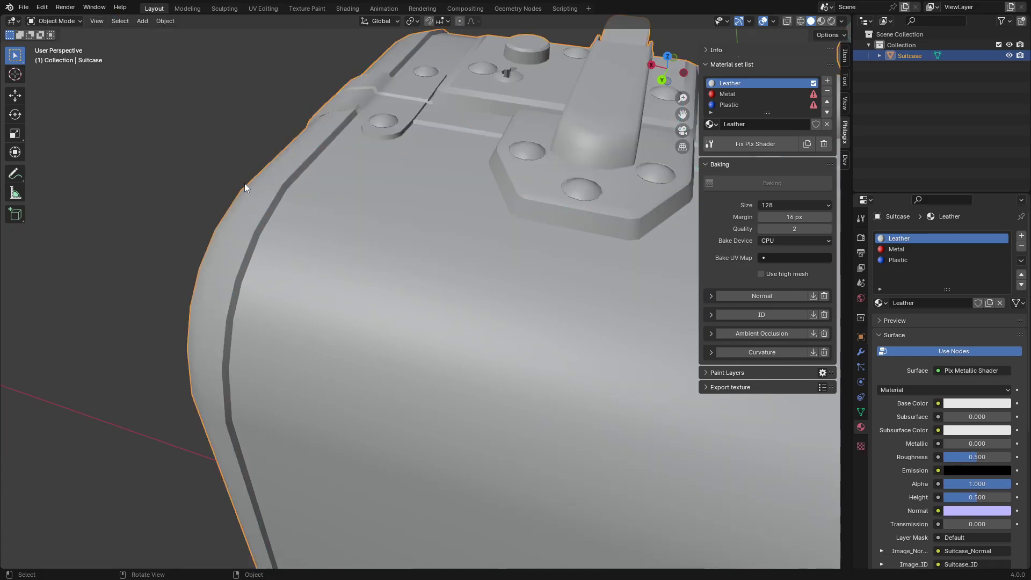
Step: Switch the viewport to Material Preview shading with the whole suitcase framed
{"action": "scroll", "coordinate": [510, 263], "scroll_direction": "down", "scroll_amount": 3}
{"action": "middle_click_drag", "start_coordinate": [510, 269], "coordinate": [420, 288], "text": "shift"}
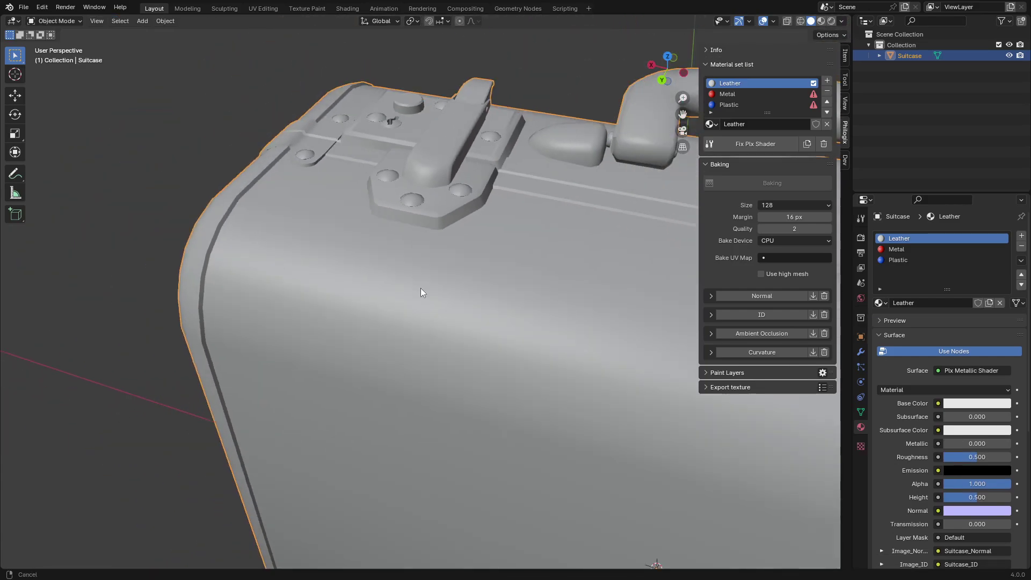
{"action": "scroll", "coordinate": [421, 288], "scroll_direction": "down", "scroll_amount": 2}
{"action": "middle_click_drag", "start_coordinate": [425, 334], "coordinate": [476, 337]}
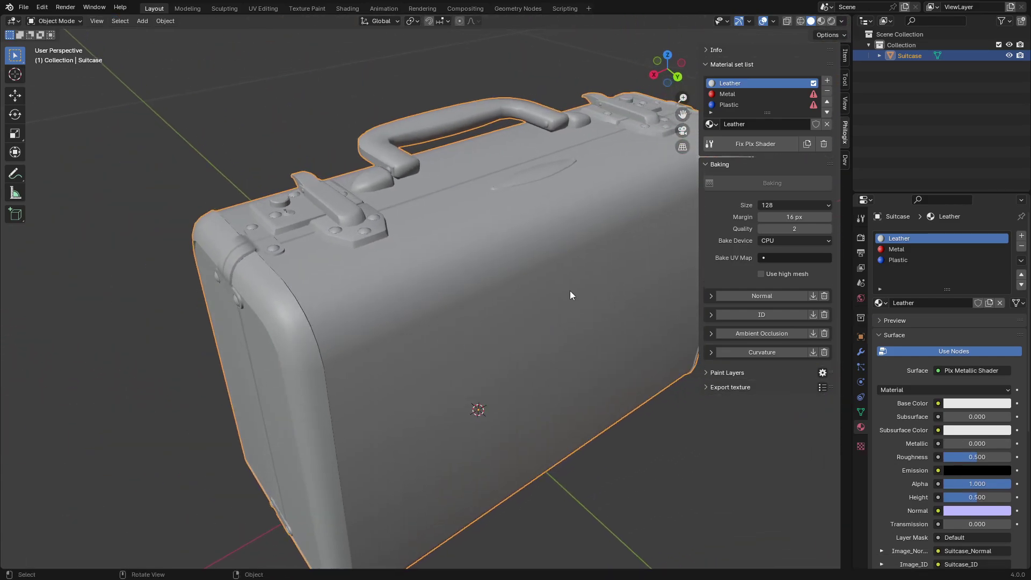
{"action": "key", "text": "z"}
{"action": "middle_click_drag", "start_coordinate": [565, 415], "coordinate": [483, 422]}
{"action": "middle_click_drag", "start_coordinate": [563, 401], "coordinate": [512, 401], "text": "shift"}
{"action": "scroll", "coordinate": [601, 381], "scroll_direction": "down", "scroll_amount": 1}
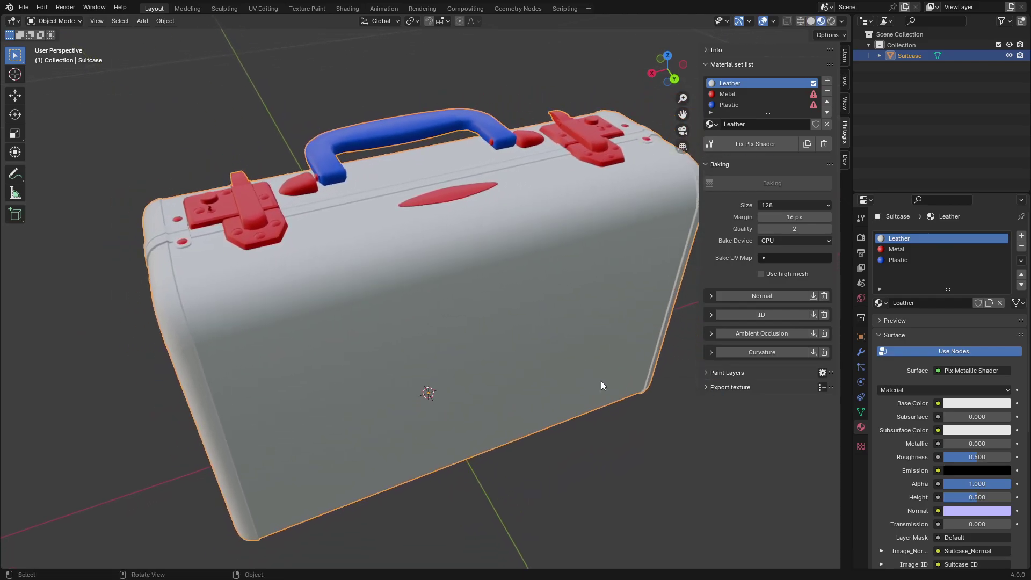
Step: Enable the Normal map for baking and turn on Apply Bevel for it
{"action": "left_click", "coordinate": [766, 296]}
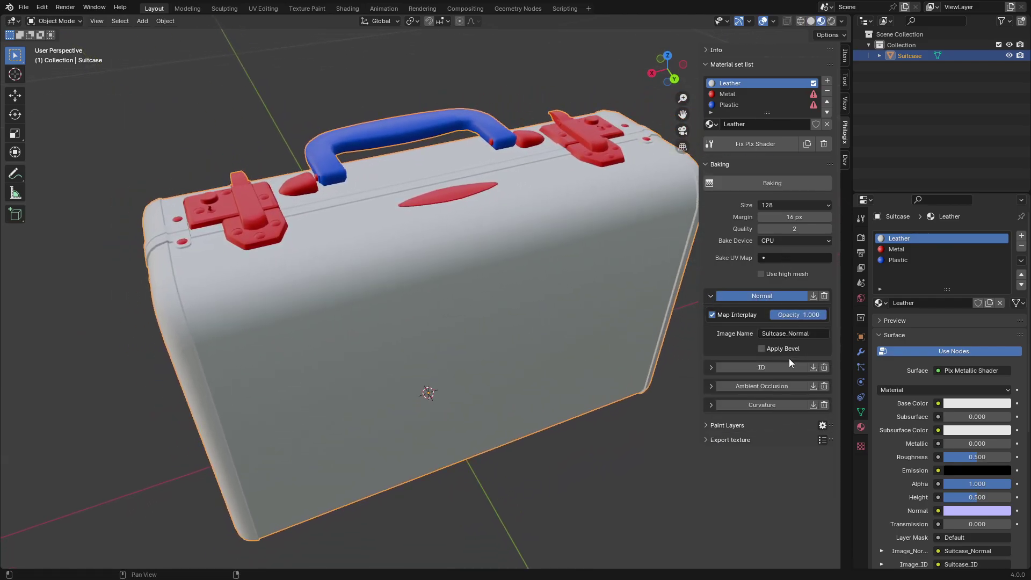
{"action": "left_click", "coordinate": [779, 348]}
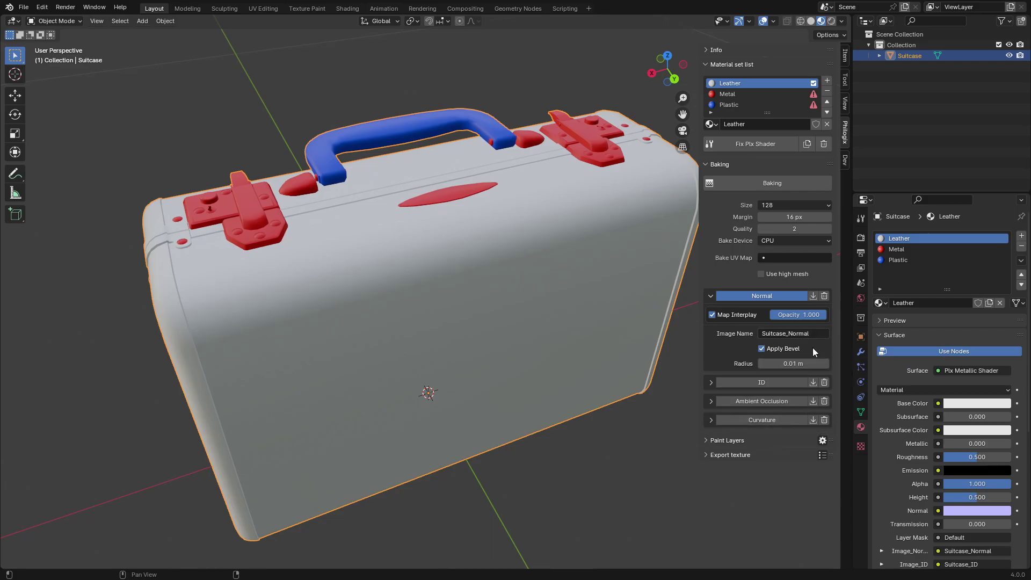
{"action": "middle_click_drag", "start_coordinate": [574, 317], "coordinate": [561, 346], "text": "shift"}
{"action": "middle_click_drag", "start_coordinate": [614, 388], "coordinate": [602, 350], "text": "shift"}
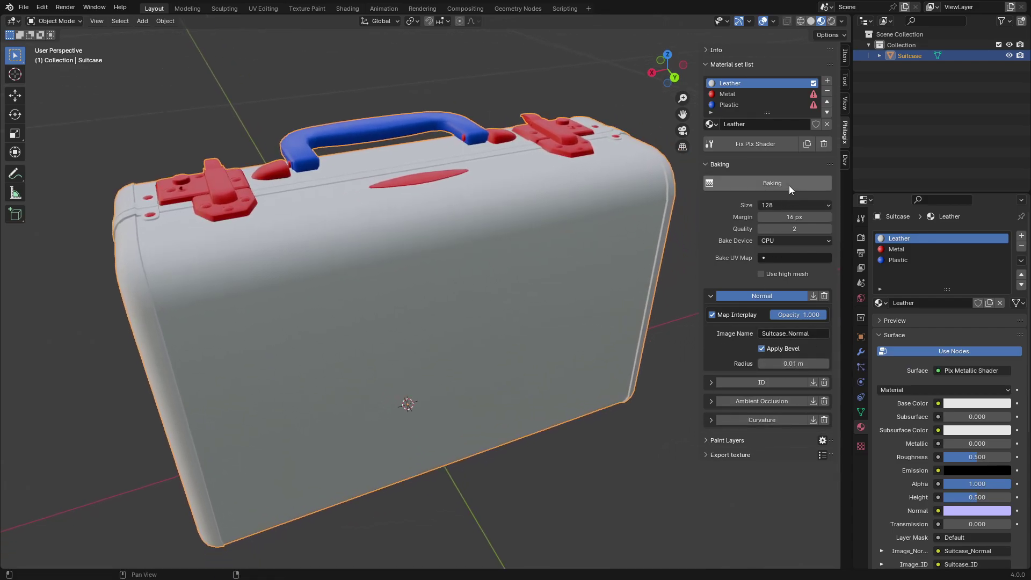
Step: Set the bake device to GPU Compute and the size to 2048, and bake the Normal map
{"action": "left_click", "coordinate": [798, 240]}
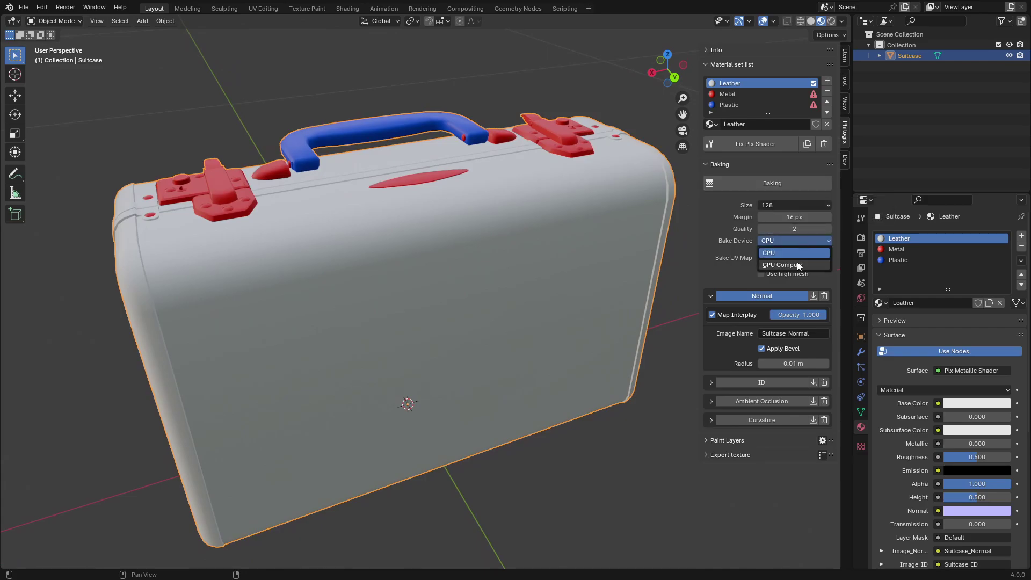
{"action": "left_click", "coordinate": [791, 203]}
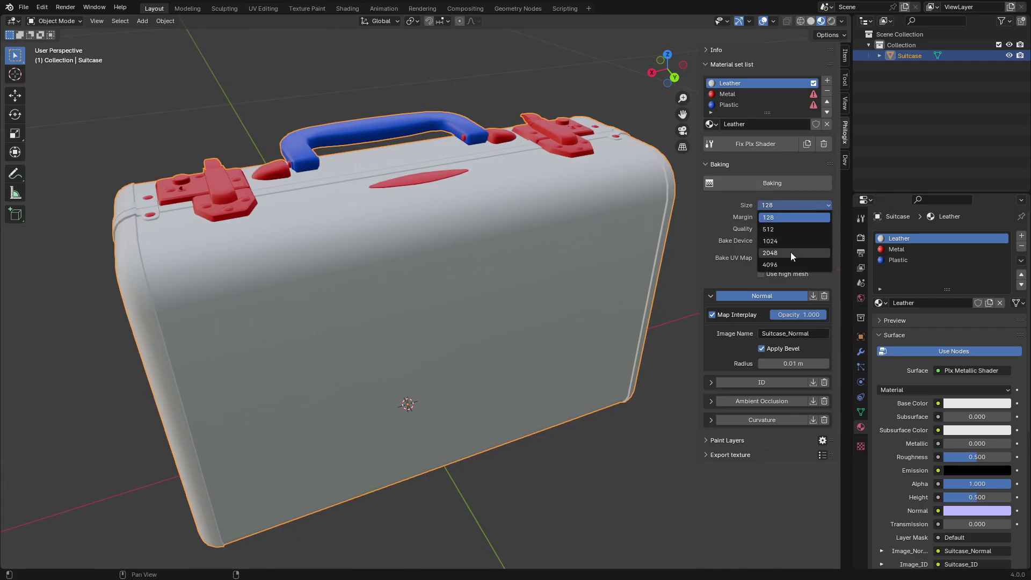
{"action": "left_click", "coordinate": [791, 252]}
{"action": "scroll", "coordinate": [646, 272], "scroll_direction": "down", "scroll_amount": 1, "text": "ctrl"}
{"action": "left_click", "coordinate": [786, 185]}
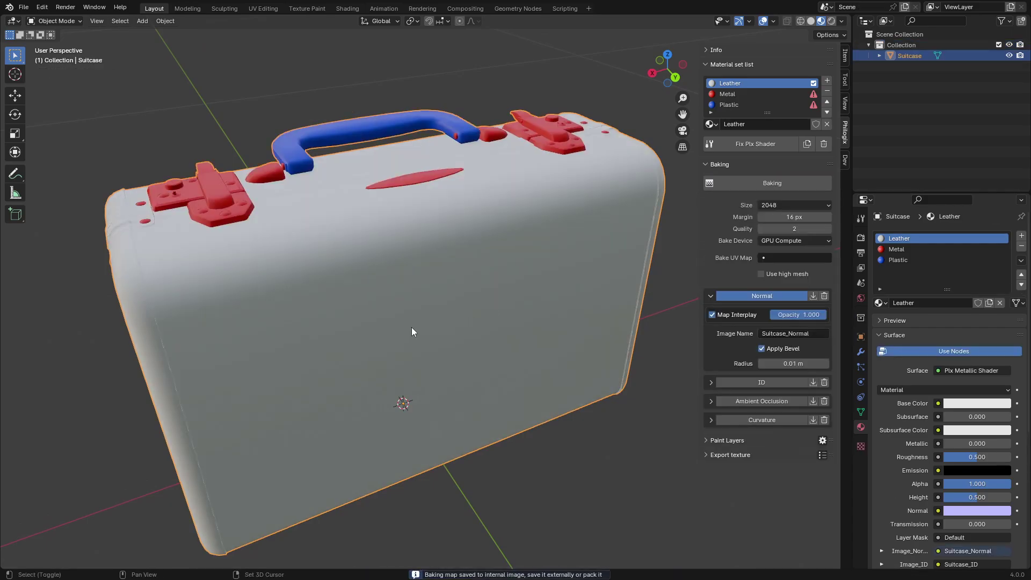
Step: Add a material paint layer to the Leather material using the Brass Pure preset
{"action": "middle_click_drag", "start_coordinate": [412, 327], "coordinate": [484, 317]}
{"action": "middle_click_drag", "start_coordinate": [609, 307], "coordinate": [622, 320]}
{"action": "left_click", "coordinate": [725, 164]}
{"action": "left_click", "coordinate": [728, 179]}
{"action": "left_click", "coordinate": [718, 199]}
{"action": "left_click", "coordinate": [720, 254]}
{"action": "left_click", "coordinate": [828, 247]}
{"action": "middle_click_drag", "start_coordinate": [279, 322], "coordinate": [373, 327], "text": "shift"}
{"action": "scroll", "coordinate": [373, 327], "scroll_direction": "up", "scroll_amount": 3}
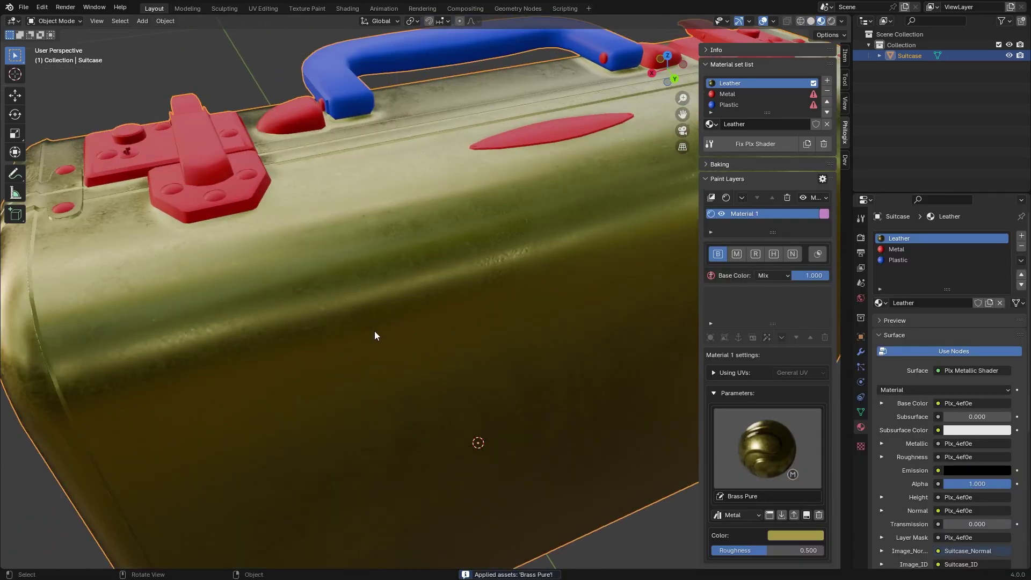
{"action": "scroll", "coordinate": [373, 327], "scroll_direction": "down", "scroll_amount": 2}
Step: Compare the suitcase's edges with the Normal map's Map Interplay on and off, leaving it off
{"action": "left_click", "coordinate": [723, 179]}
{"action": "left_click", "coordinate": [721, 166]}
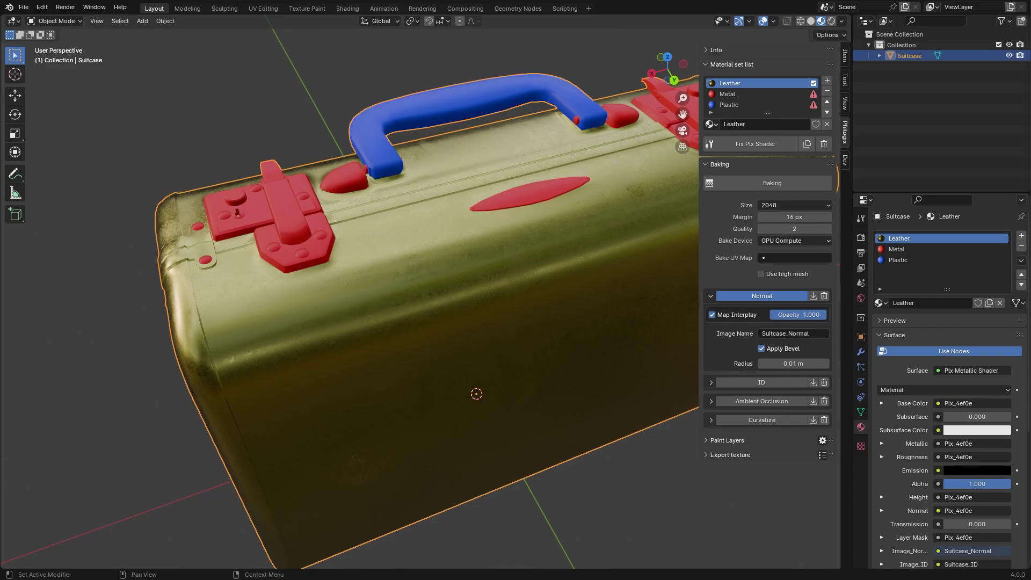
{"action": "middle_click_drag", "start_coordinate": [338, 222], "coordinate": [385, 237], "text": "shift"}
{"action": "left_click", "coordinate": [712, 315]}
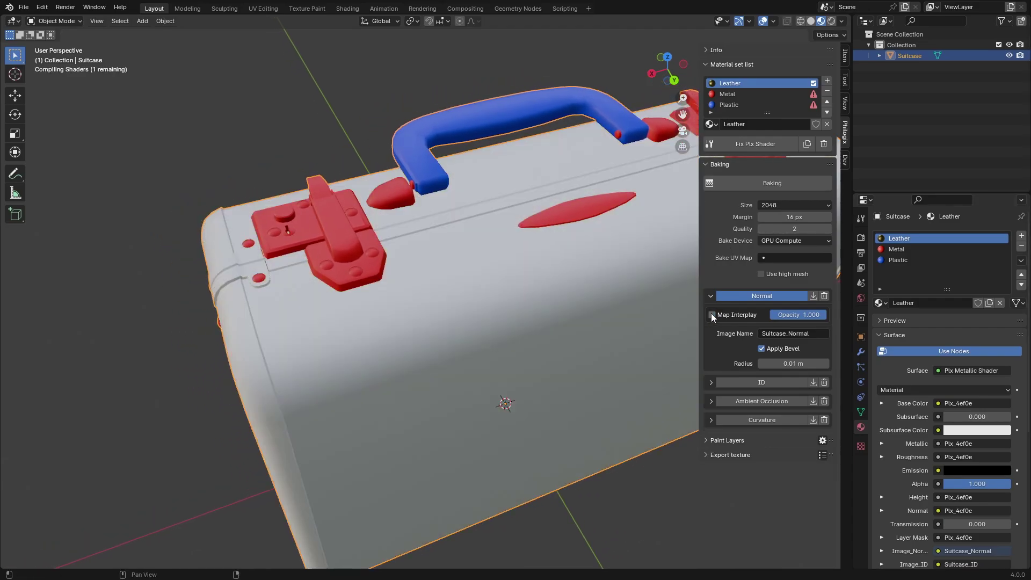
{"action": "middle_click_drag", "start_coordinate": [354, 310], "coordinate": [320, 348]}
{"action": "left_click", "coordinate": [712, 315]}
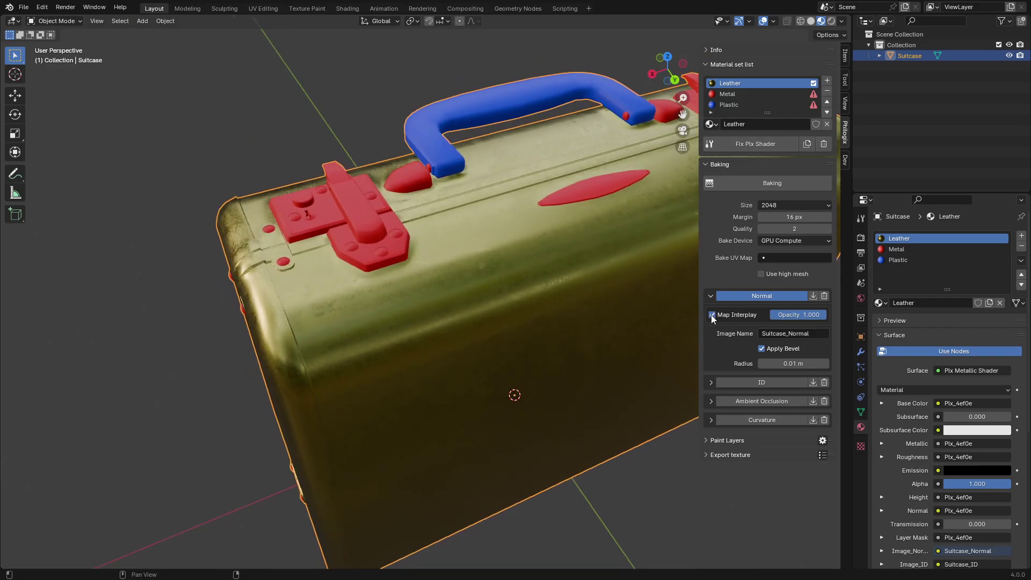
{"action": "middle_click_drag", "start_coordinate": [379, 275], "coordinate": [492, 311]}
{"action": "scroll", "coordinate": [493, 310], "scroll_direction": "up", "scroll_amount": 6}
{"action": "left_click", "coordinate": [712, 315]}
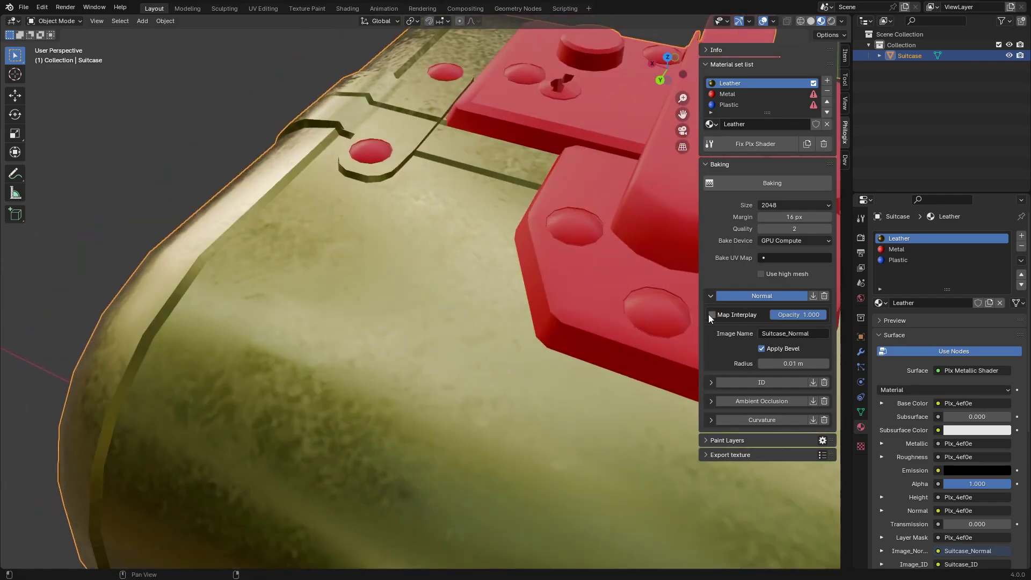
Step: Measure across the rim beside the suitcase's corner edge with the Measure tool
{"action": "middle_click_drag", "start_coordinate": [318, 270], "coordinate": [299, 271]}
{"action": "left_click", "coordinate": [15, 192]}
{"action": "middle_click_drag", "start_coordinate": [271, 321], "coordinate": [246, 272]}
{"action": "left_click_drag", "start_coordinate": [241, 263], "coordinate": [252, 279]}
{"action": "scroll", "coordinate": [252, 279], "scroll_direction": "down", "scroll_amount": 4}
{"action": "scroll", "coordinate": [322, 354], "scroll_direction": "up", "scroll_amount": 4}
{"action": "middle_click_drag", "start_coordinate": [334, 345], "coordinate": [301, 352]}
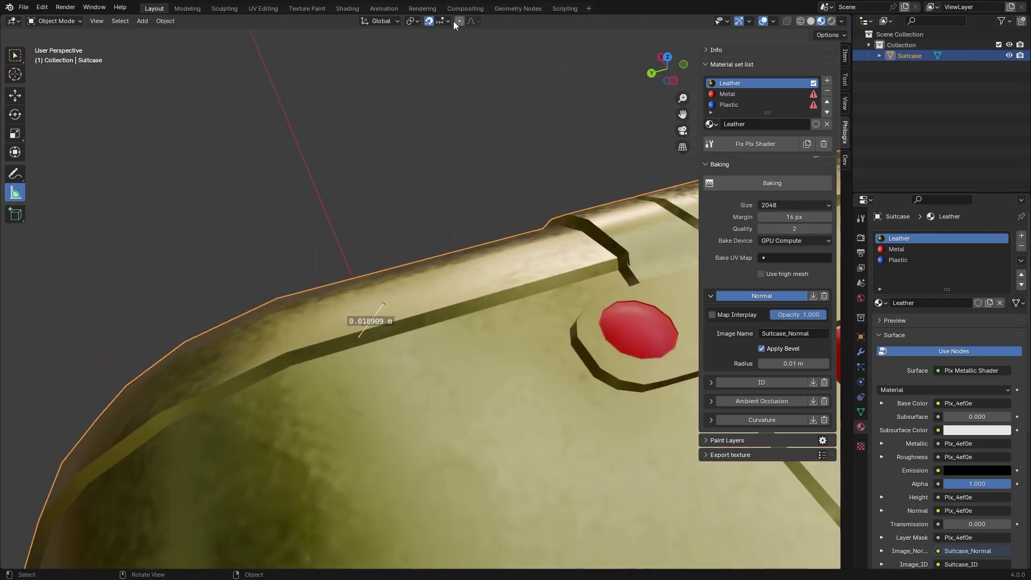
Step: Set snapping to Face and measure the desired bevel width at two spots along the rim's edge
{"action": "left_click", "coordinate": [448, 21]}
{"action": "left_click", "coordinate": [420, 108]}
{"action": "scroll", "coordinate": [265, 427], "scroll_direction": "up", "scroll_amount": 1}
{"action": "left_click_drag", "start_coordinate": [346, 301], "coordinate": [351, 313]}
{"action": "middle_click_drag", "start_coordinate": [352, 313], "coordinate": [349, 360]}
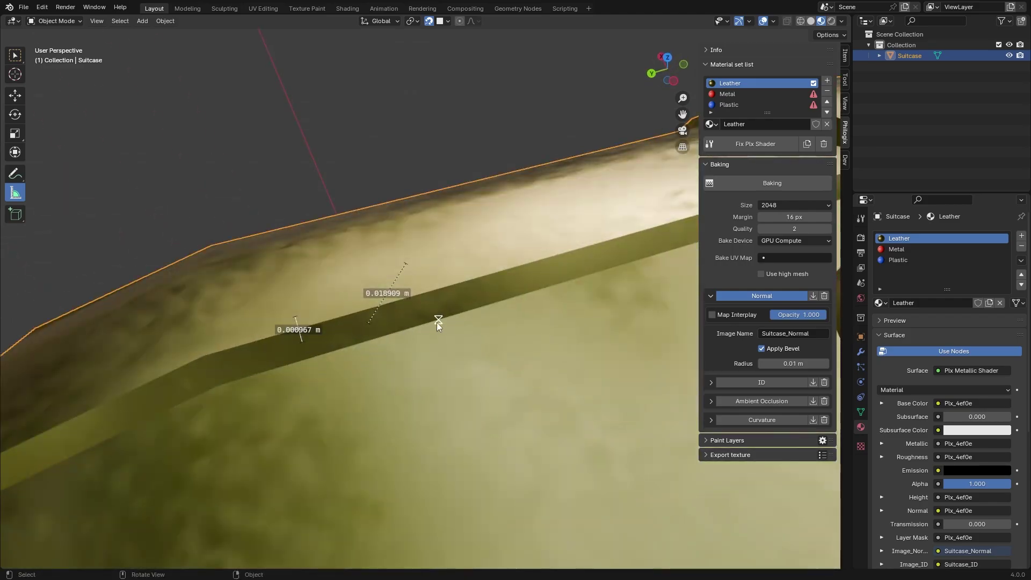
{"action": "middle_click_drag", "start_coordinate": [436, 323], "coordinate": [429, 323]}
{"action": "left_click_drag", "start_coordinate": [505, 272], "coordinate": [511, 290]}
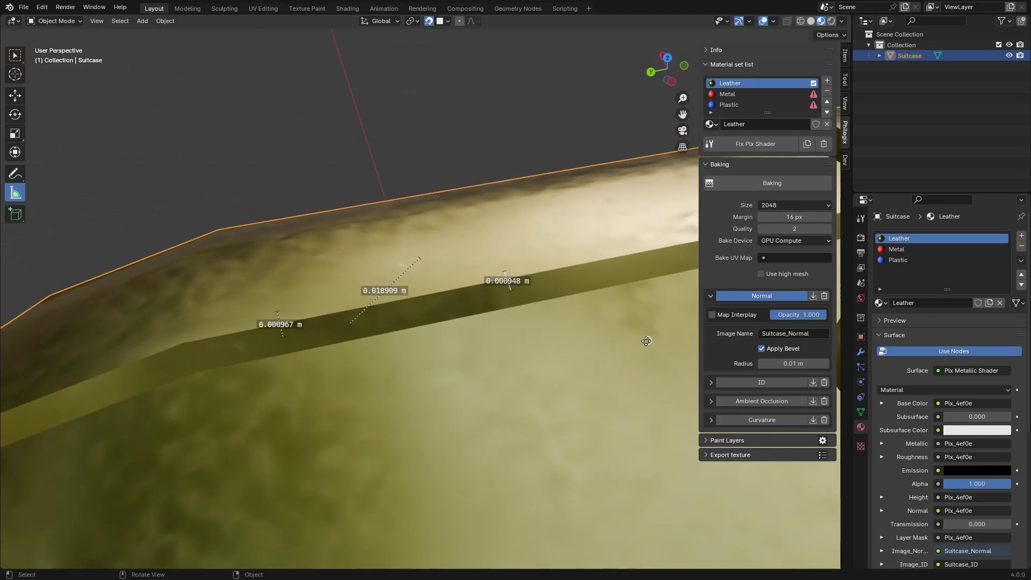
Step: Measure the desired bevel width on the edge of the red latch plate
{"action": "scroll", "coordinate": [537, 355], "scroll_direction": "down", "scroll_amount": 5}
{"action": "middle_click_drag", "start_coordinate": [499, 360], "coordinate": [373, 307]}
{"action": "scroll", "coordinate": [532, 317], "scroll_direction": "up", "scroll_amount": 4}
{"action": "middle_click_drag", "start_coordinate": [537, 317], "coordinate": [530, 252], "text": "shift"}
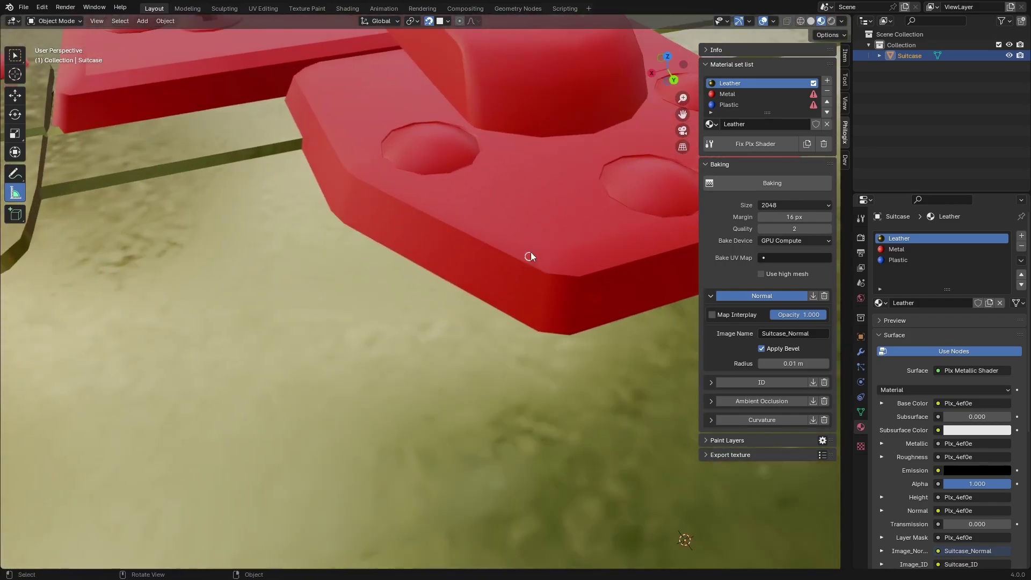
{"action": "left_click_drag", "start_coordinate": [513, 245], "coordinate": [505, 258]}
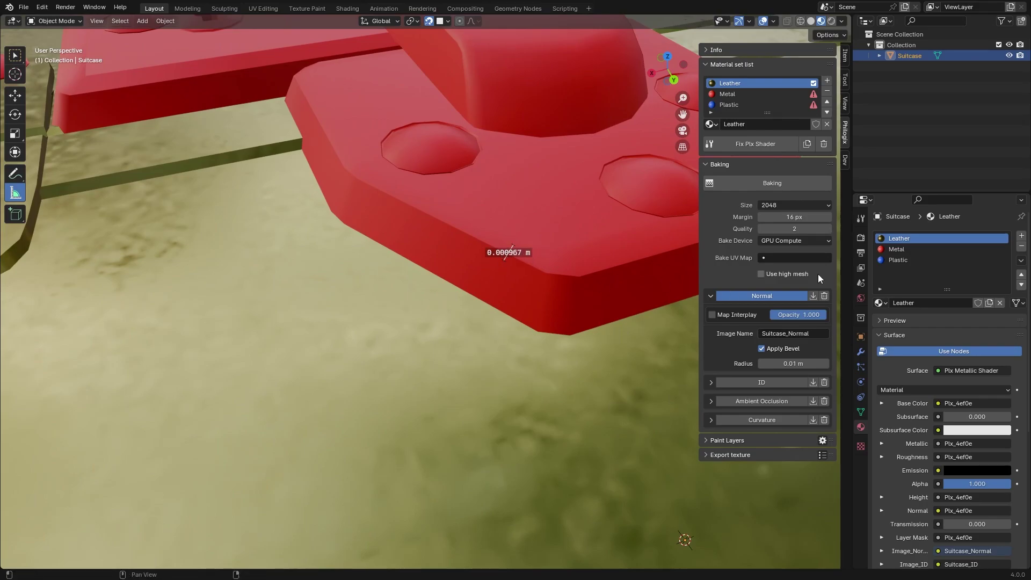
Step: Set the Normal map's bevel radius to 0.0015 m and bake it again
{"action": "double_click", "coordinate": [794, 363]}
{"action": "type", "text": "0.0015"}
{"action": "key", "text": "Return"}
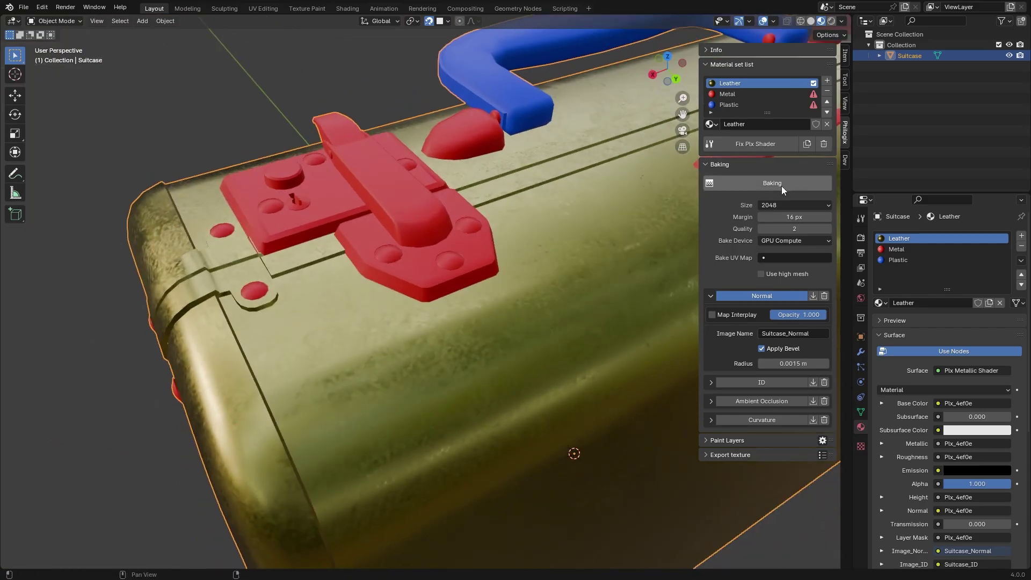
{"action": "left_click", "coordinate": [781, 186]}
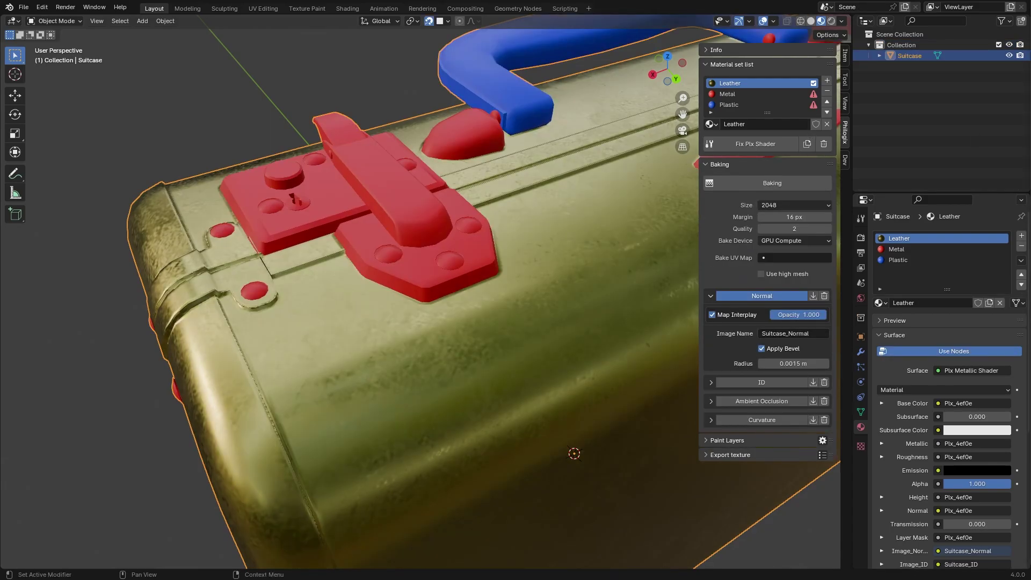
Step: Compare the corner beside the latch with the rebaked Normal map's Map Interplay off and on
{"action": "middle_click_drag", "start_coordinate": [492, 328], "coordinate": [258, 320]}
{"action": "left_click", "coordinate": [713, 318]}
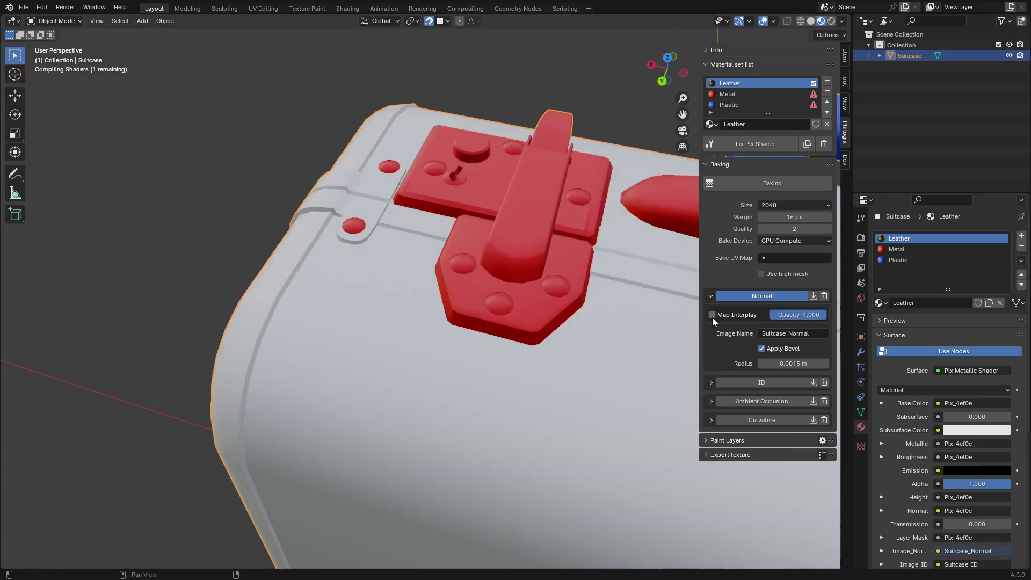
{"action": "middle_click_drag", "start_coordinate": [619, 331], "coordinate": [447, 337]}
{"action": "left_click", "coordinate": [713, 316]}
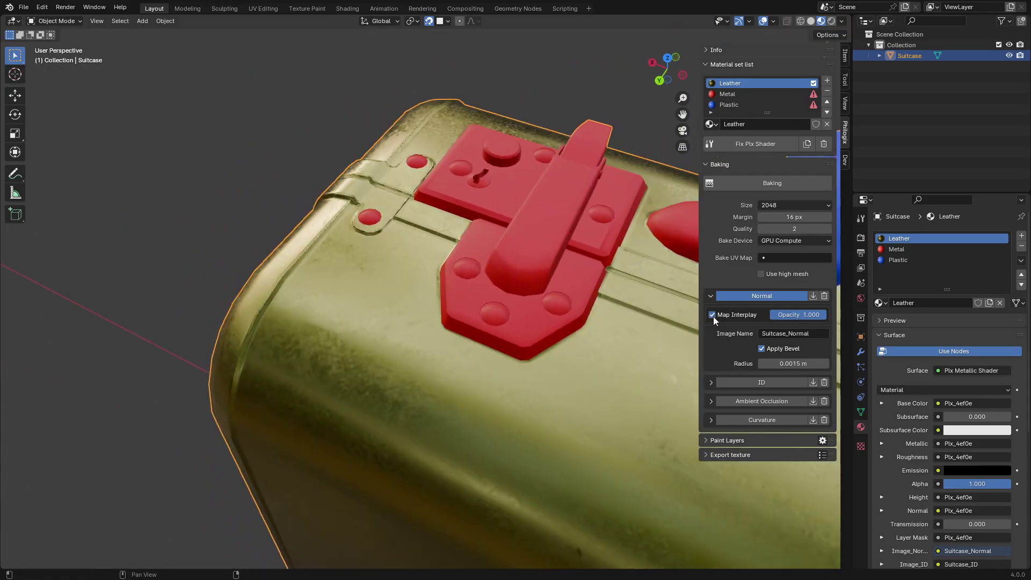
Step: Toggle the Normal map's Map Interplay repeatedly to compare the bevels on the suitcase's narrow end, leaving it on
{"action": "middle_click_drag", "start_coordinate": [708, 317], "coordinate": [752, 294]}
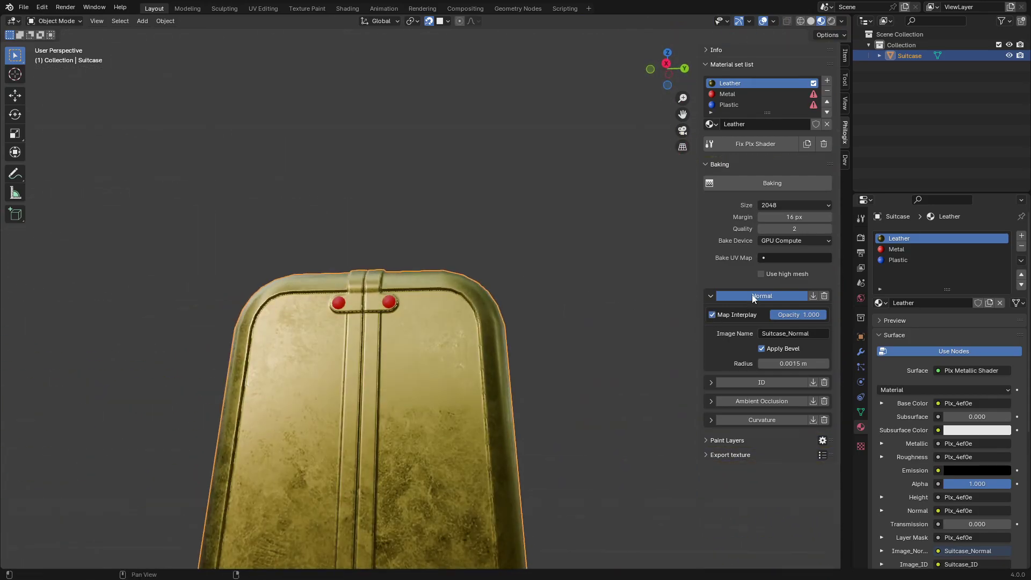
{"action": "middle_click_drag", "start_coordinate": [591, 365], "coordinate": [469, 368]}
{"action": "left_click", "coordinate": [712, 315]}
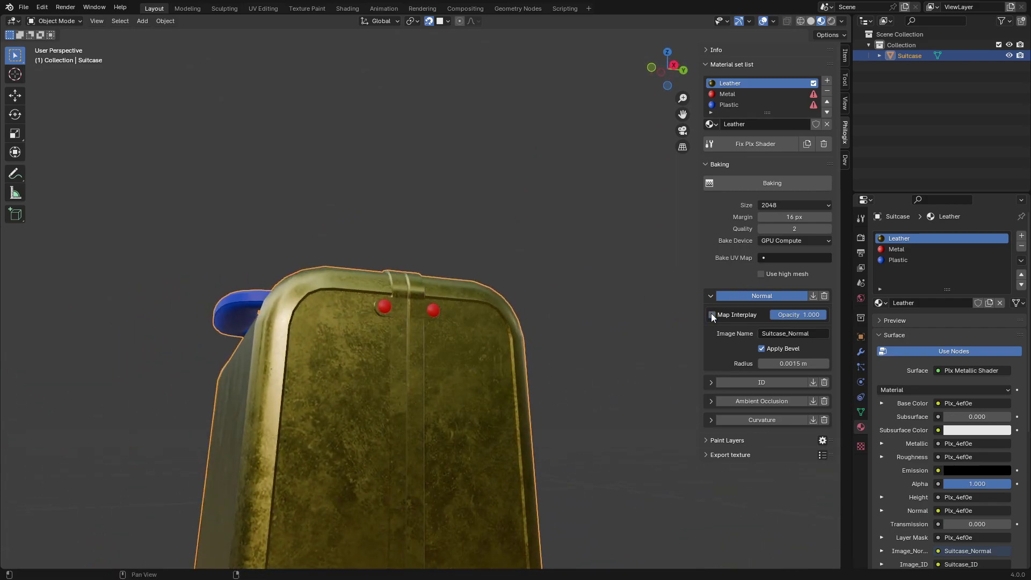
{"action": "middle_click_drag", "start_coordinate": [430, 397], "coordinate": [456, 399]}
{"action": "left_click", "coordinate": [714, 315]}
{"action": "left_click", "coordinate": [713, 315]}
{"action": "left_click", "coordinate": [713, 315]}
{"action": "left_click", "coordinate": [714, 315]}
{"action": "left_click", "coordinate": [714, 316]}
Step: Enable Ambient Occlusion and Curvature alongside Normal, and bake the three maps at size 4096
{"action": "middle_click_drag", "start_coordinate": [473, 363], "coordinate": [389, 343]}
{"action": "right_click_drag", "start_coordinate": [390, 343], "coordinate": [346, 341], "text": "alt"}
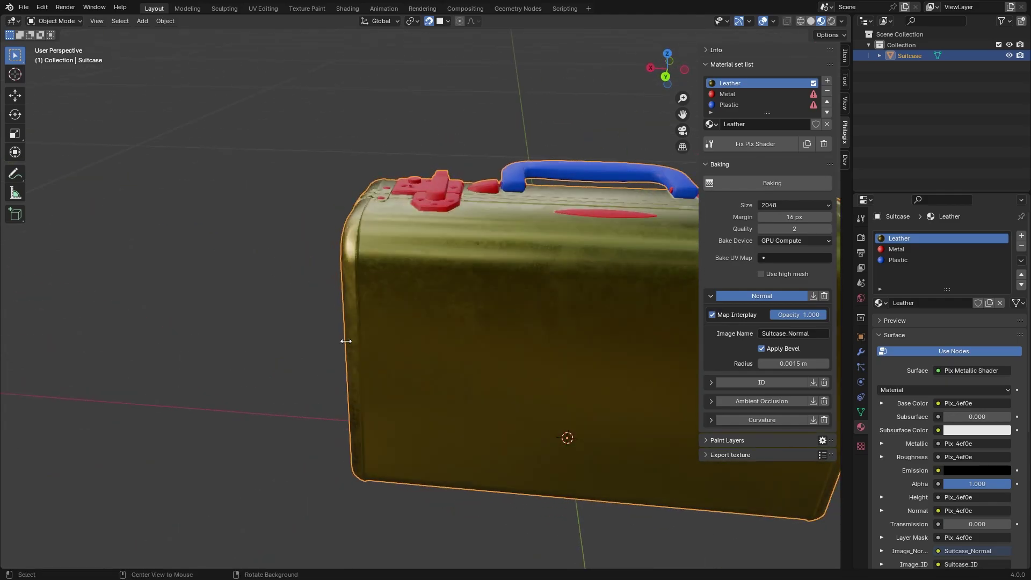
{"action": "middle_click_drag", "start_coordinate": [346, 341], "coordinate": [379, 352]}
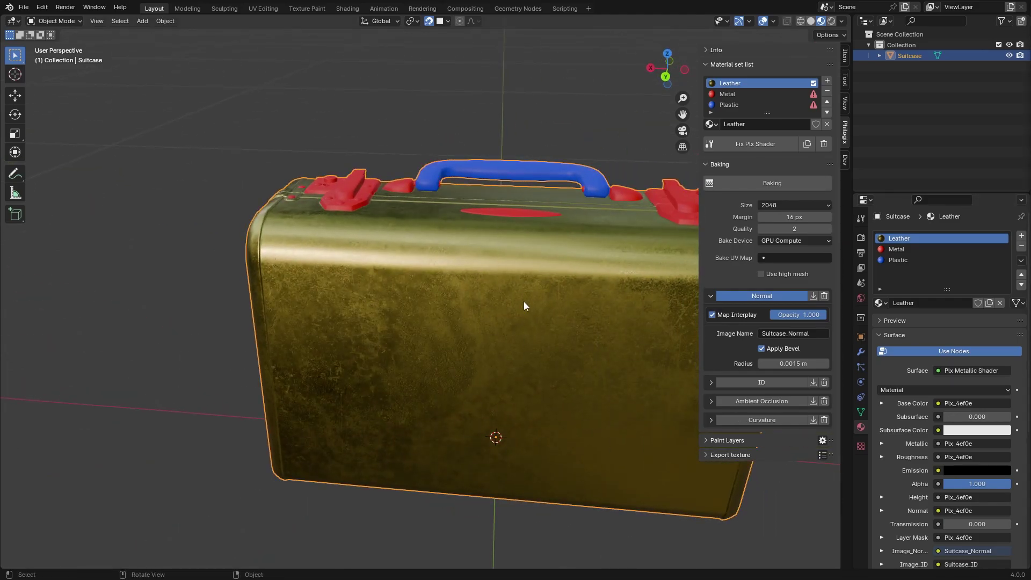
{"action": "middle_click_drag", "start_coordinate": [524, 302], "coordinate": [590, 311]}
{"action": "left_click", "coordinate": [725, 298]}
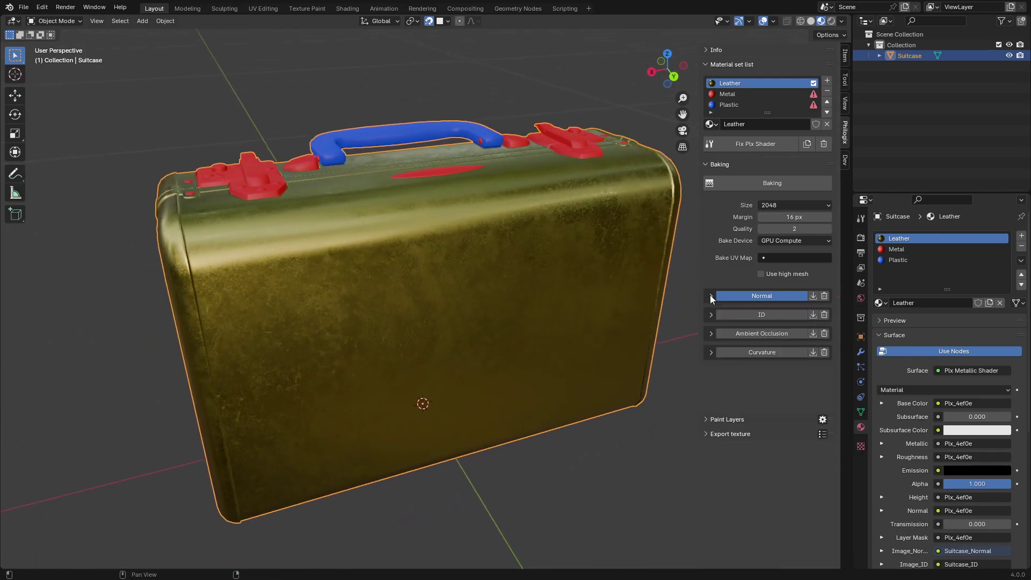
{"action": "left_click", "coordinate": [795, 206]}
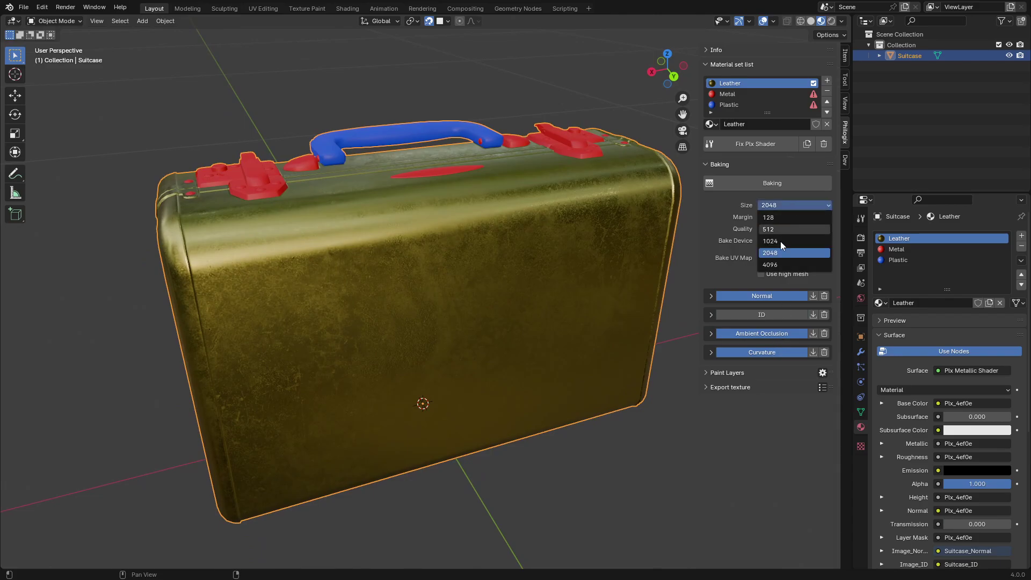
{"action": "left_click", "coordinate": [793, 184]}
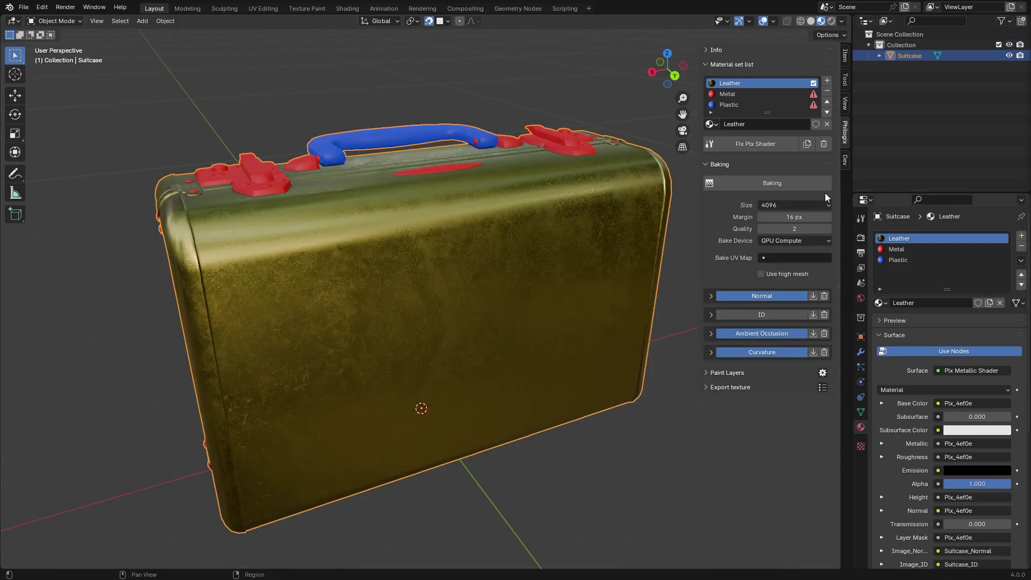
Step: Replace the Leather material's Brass Pure layer preset with Leather Back Side and check the suitcase
{"action": "left_click", "coordinate": [720, 165]}
{"action": "left_click", "coordinate": [728, 179]}
{"action": "mouse_move", "coordinate": [440, 419]}
{"action": "middle_mouse_down"}
{"action": "mouse_move", "coordinate": [469, 357]}
{"action": "mouse_move", "coordinate": [475, 376]}
{"action": "middle_mouse_up"}
{"action": "scroll", "coordinate": [734, 322], "scroll_direction": "down", "scroll_amount": 1}
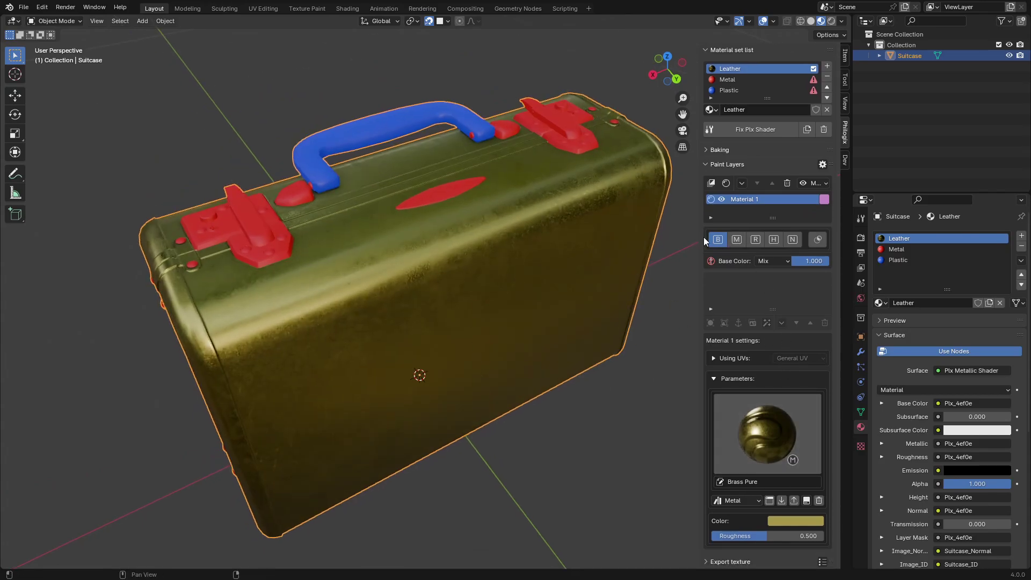
{"action": "left_click", "coordinate": [752, 415]}
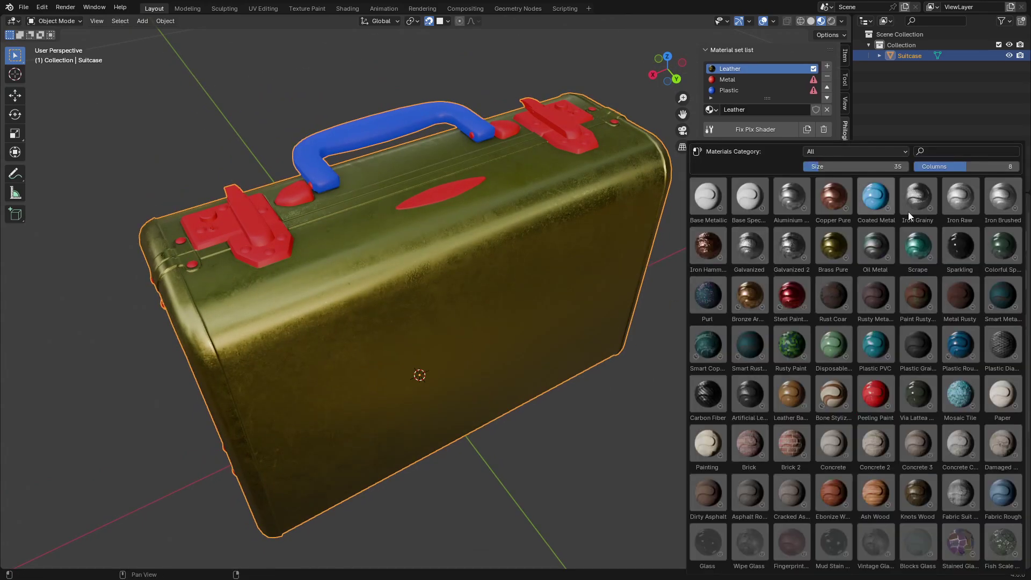
{"action": "left_click", "coordinate": [799, 401]}
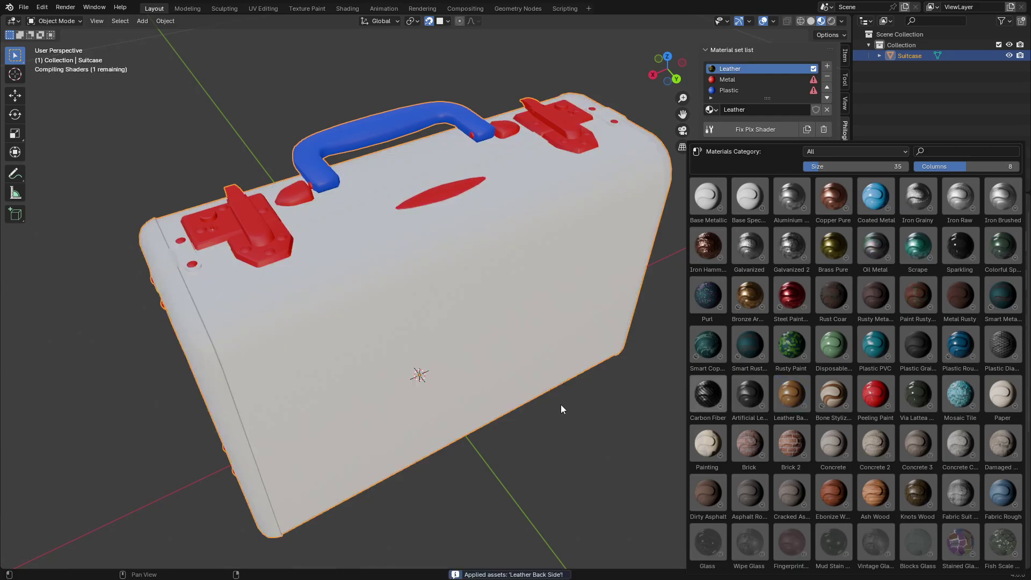
{"action": "scroll", "coordinate": [575, 415], "scroll_direction": "down", "scroll_amount": 3}
{"action": "middle_click_drag", "start_coordinate": [588, 425], "coordinate": [578, 421]}
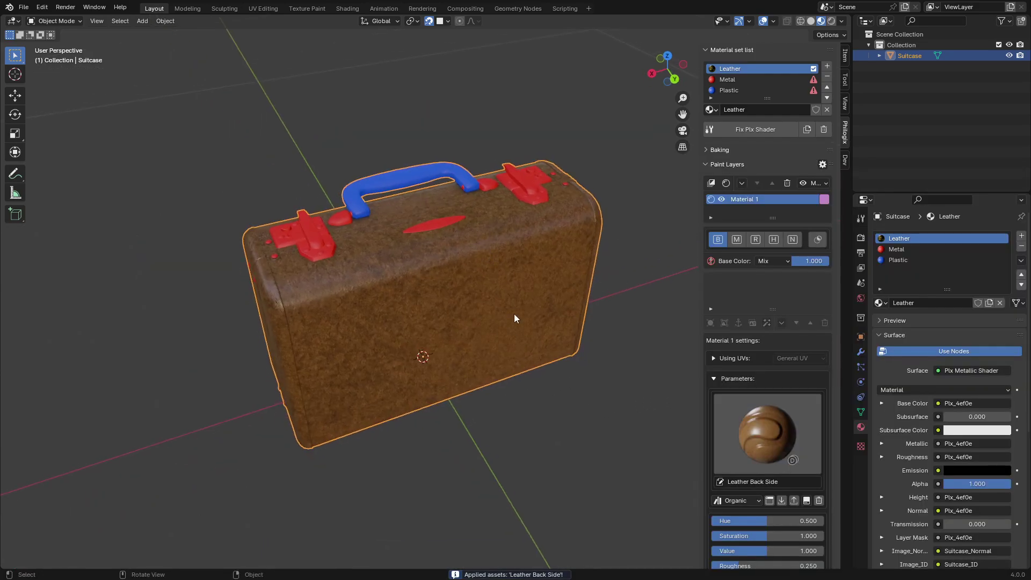
{"action": "mouse_move", "coordinate": [514, 319]}
{"action": "middle_mouse_down"}
{"action": "mouse_move", "coordinate": [509, 305]}
{"action": "mouse_move", "coordinate": [516, 317]}
{"action": "middle_mouse_up"}
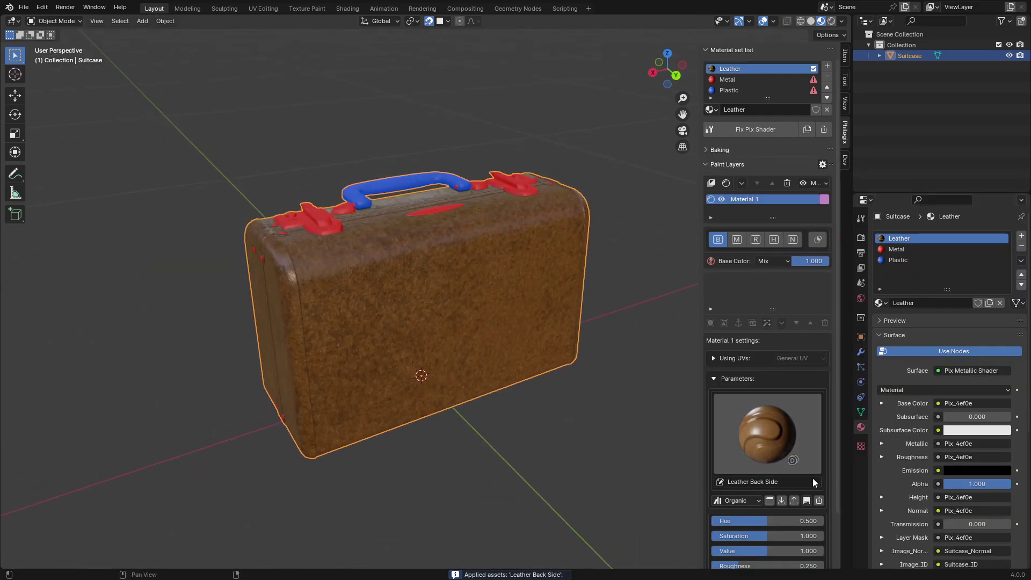
Step: Set the UV projection mode of the Leather material's layer to Object
{"action": "scroll", "coordinate": [798, 476], "scroll_direction": "down", "scroll_amount": 3}
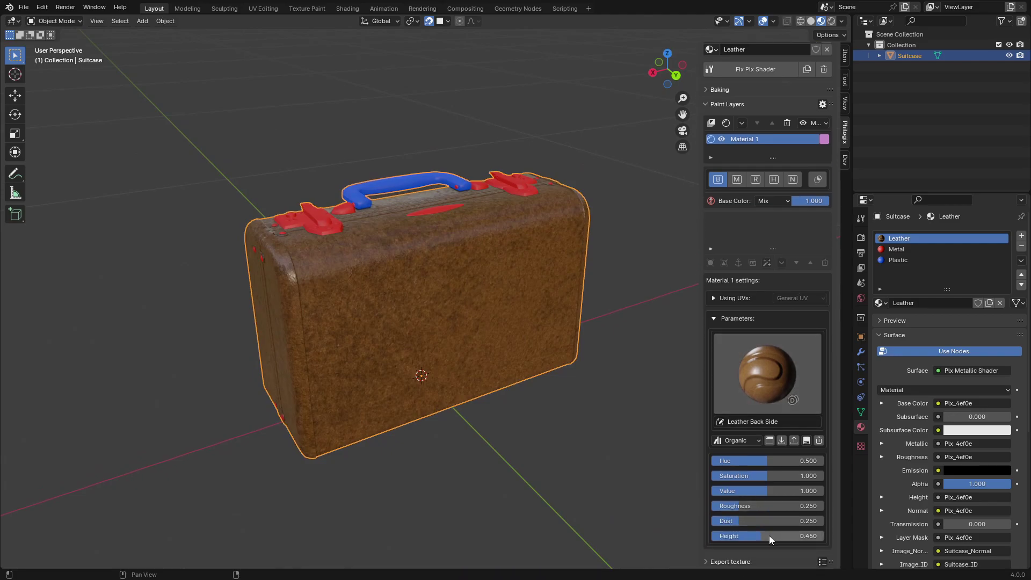
{"action": "middle_click_drag", "start_coordinate": [613, 354], "coordinate": [648, 383]}
{"action": "left_click", "coordinate": [715, 319]}
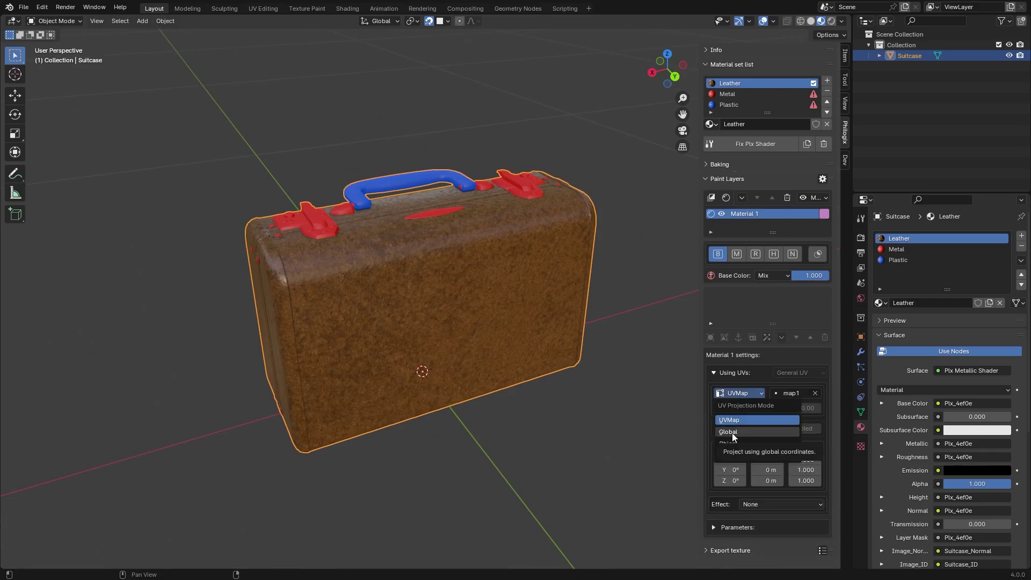
{"action": "left_click", "coordinate": [741, 408]}
{"action": "left_click", "coordinate": [743, 449]}
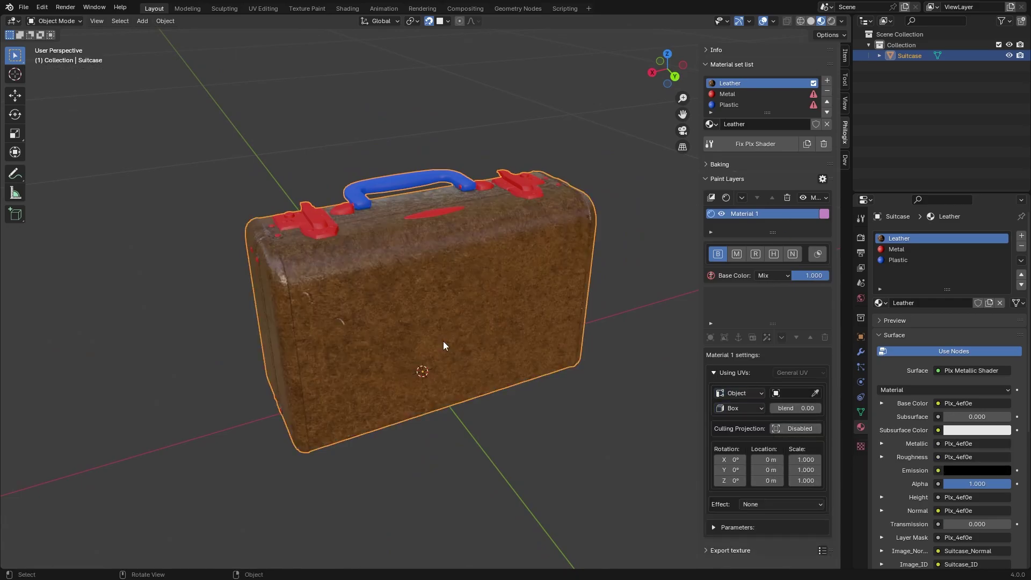
Step: Set the layer's box projection blend to 0.12 and its texture scale to 14.80 on all three axes
{"action": "scroll", "coordinate": [444, 341], "scroll_direction": "up", "scroll_amount": 5}
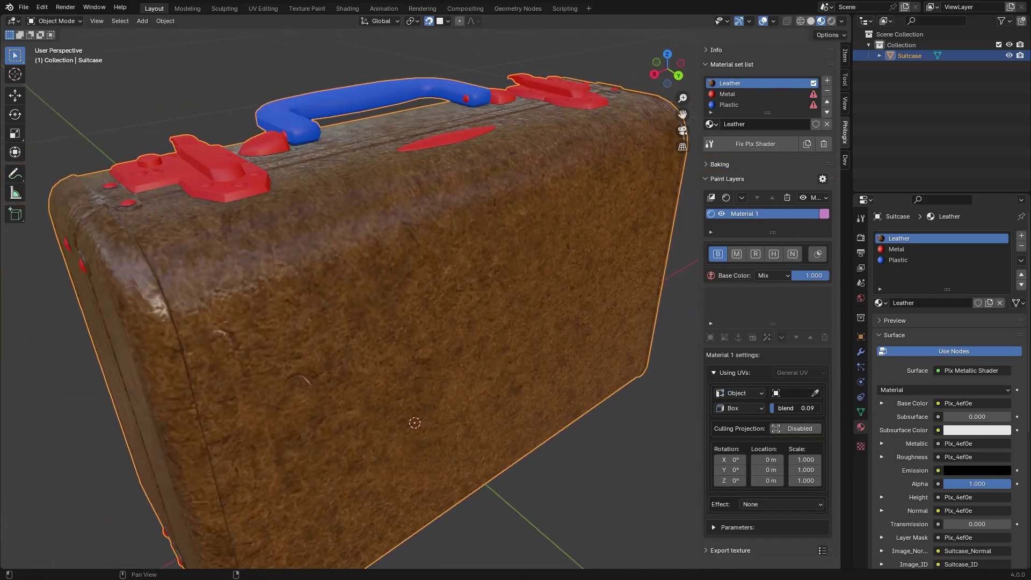
{"action": "left_click_drag", "start_coordinate": [795, 408], "coordinate": [798, 408]}
{"action": "left_click_drag", "start_coordinate": [806, 460], "coordinate": [807, 481]}
{"action": "middle_click_drag", "start_coordinate": [520, 425], "coordinate": [424, 380]}
{"action": "left_click", "coordinate": [793, 254]}
{"action": "left_click_drag", "start_coordinate": [816, 276], "coordinate": [797, 277]}
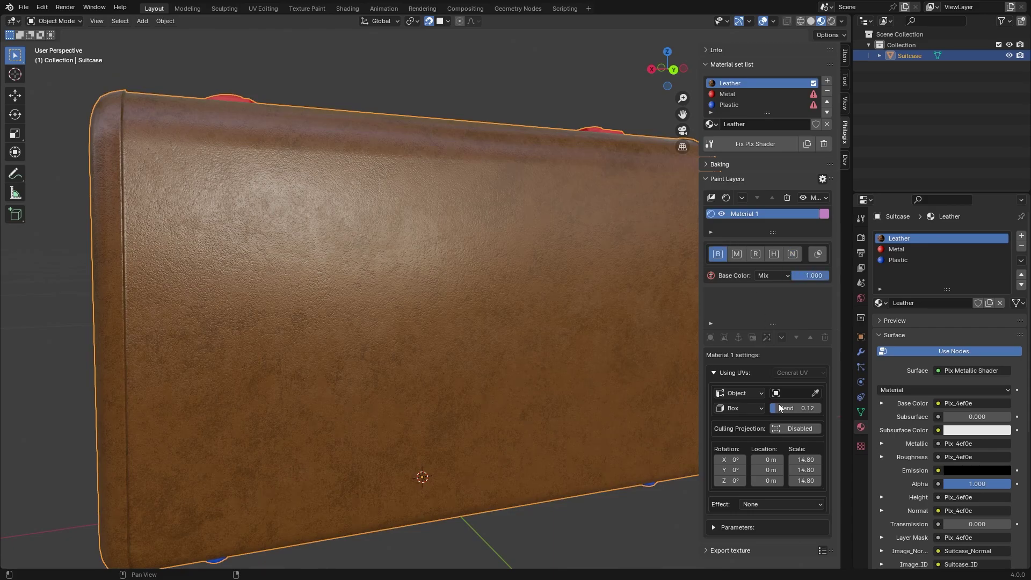
Step: Set the Leather Back Side preset's Height to 0.490
{"action": "left_click", "coordinate": [736, 373]}
{"action": "left_click", "coordinate": [743, 395]}
{"action": "scroll", "coordinate": [744, 396], "scroll_direction": "down", "scroll_amount": 3}
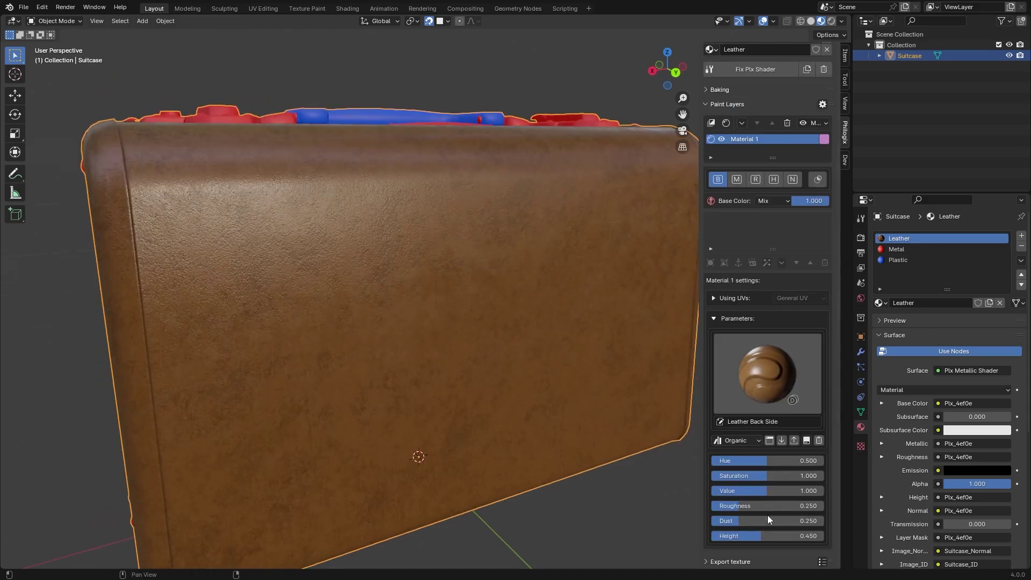
{"action": "left_click_drag", "start_coordinate": [770, 536], "coordinate": [800, 535]}
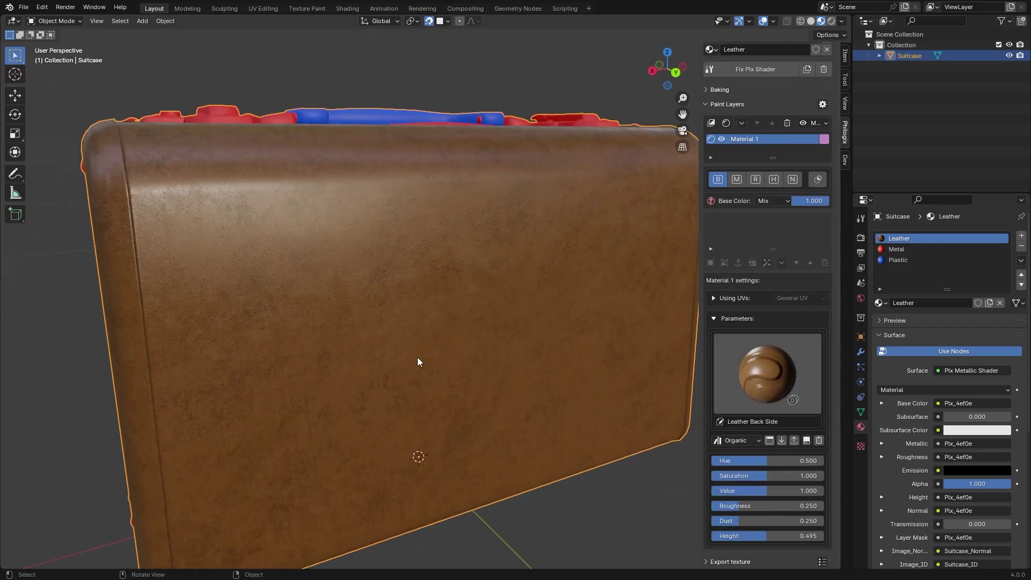
{"action": "middle_click_drag", "start_coordinate": [419, 361], "coordinate": [550, 343]}
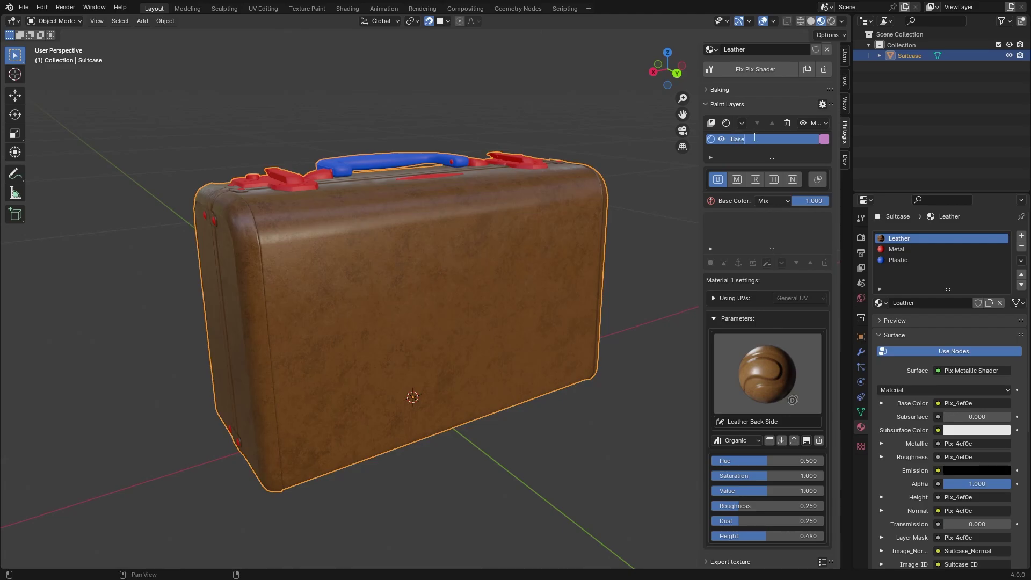
Step: Rename the leather paint layer to Base and check the suitcase from several angles
{"action": "key", "text": "Return"}
{"action": "middle_click_drag", "start_coordinate": [537, 300], "coordinate": [489, 309]}
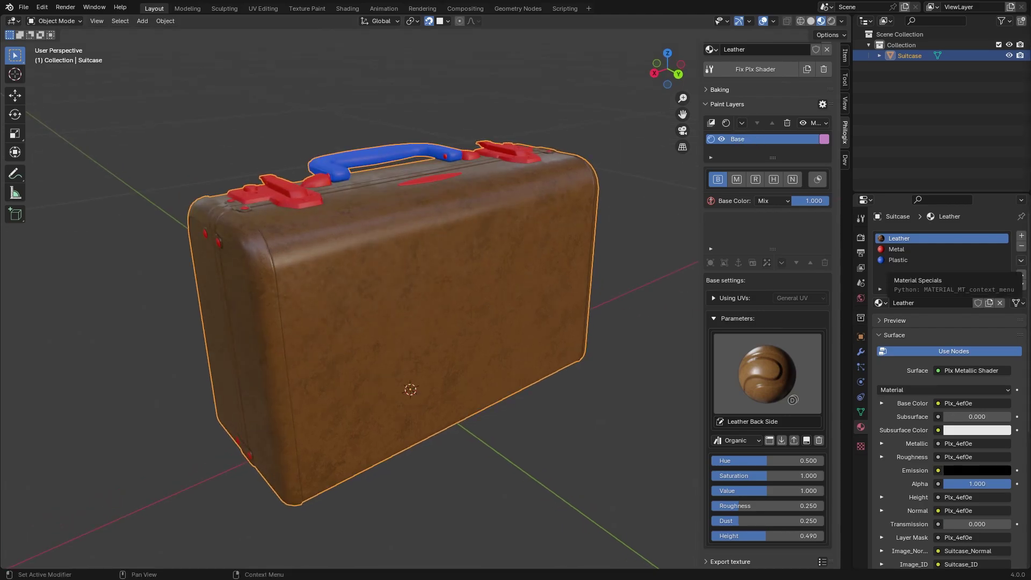
{"action": "middle_click_drag", "start_coordinate": [449, 399], "coordinate": [427, 382]}
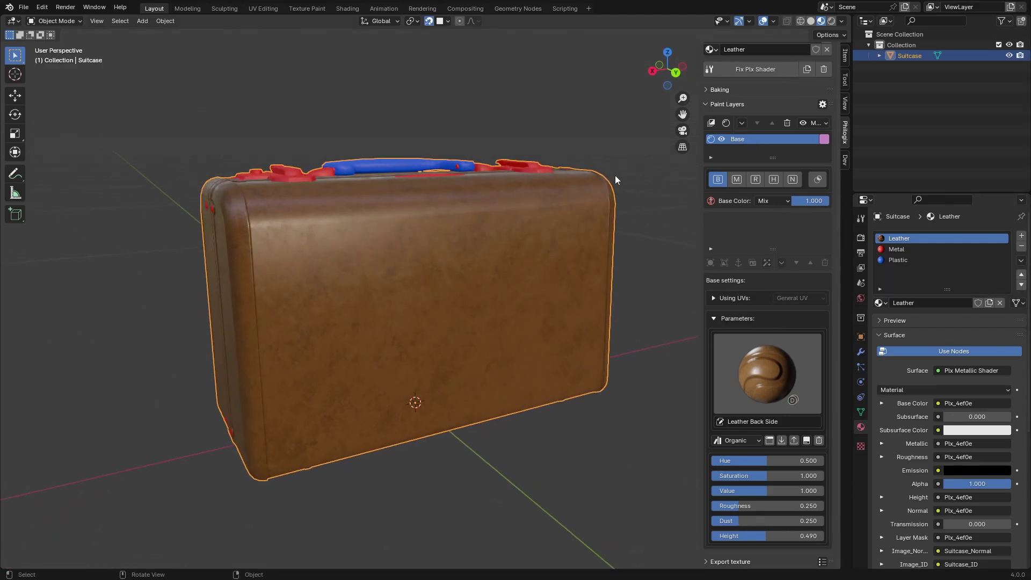
{"action": "middle_click_drag", "start_coordinate": [616, 176], "coordinate": [251, 252]}
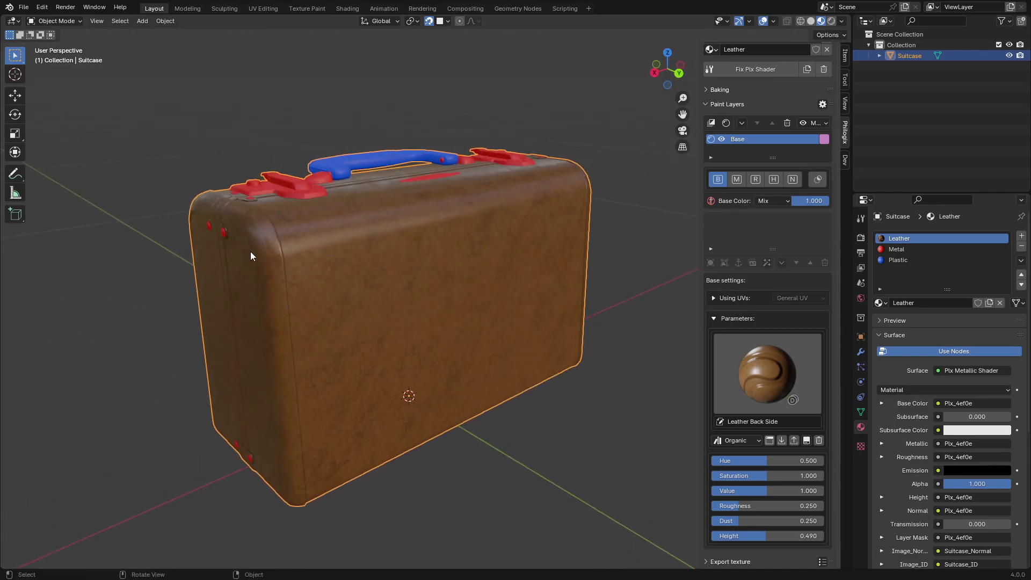
Step: Add a paint layer above Base and name it Side
{"action": "left_click", "coordinate": [711, 123]}
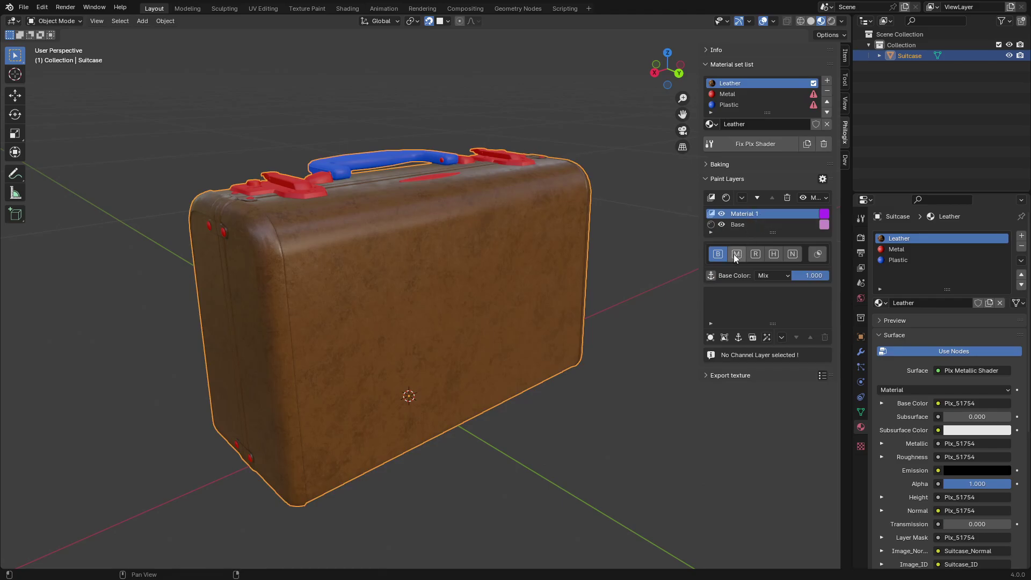
{"action": "left_click", "coordinate": [737, 254]}
{"action": "middle_click_drag", "start_coordinate": [598, 381], "coordinate": [613, 350]}
{"action": "scroll", "coordinate": [518, 372], "scroll_direction": "up", "scroll_amount": 1}
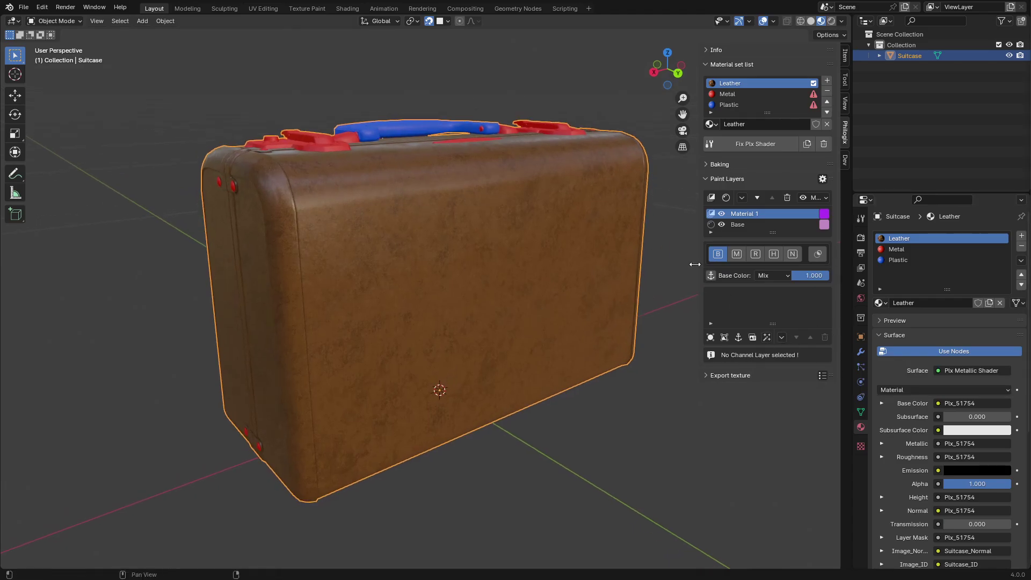
{"action": "middle_click_drag", "start_coordinate": [570, 331], "coordinate": [540, 326]}
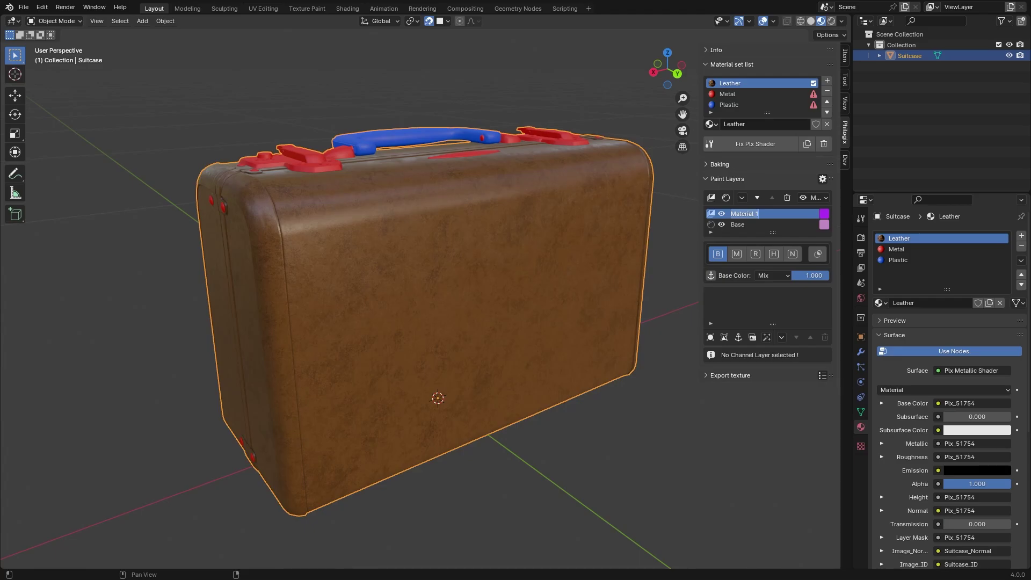
{"action": "left_click", "coordinate": [728, 213]}
{"action": "type", "text": "Side"}
{"action": "key", "text": "Return"}
Step: Add a Multiply surface layer to Side's Base Color, coloured hue 0.040, saturation 0.266, value 0.522
{"action": "middle_click_drag", "start_coordinate": [544, 273], "coordinate": [531, 292]}
{"action": "left_click", "coordinate": [711, 337]}
{"action": "scroll", "coordinate": [776, 454], "scroll_direction": "down", "scroll_amount": 2}
{"action": "left_click", "coordinate": [786, 535]}
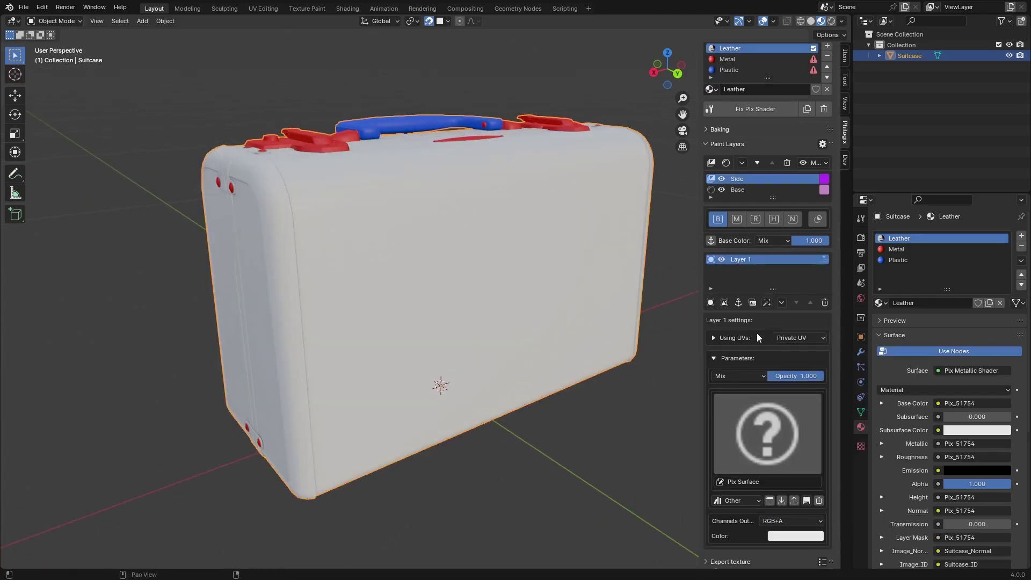
{"action": "left_click", "coordinate": [742, 376]}
{"action": "left_click", "coordinate": [739, 157]}
{"action": "middle_click_drag", "start_coordinate": [540, 310], "coordinate": [537, 313]}
{"action": "left_click", "coordinate": [796, 536]}
{"action": "left_click_drag", "start_coordinate": [876, 377], "coordinate": [877, 391]}
{"action": "left_click_drag", "start_coordinate": [820, 414], "coordinate": [818, 421]}
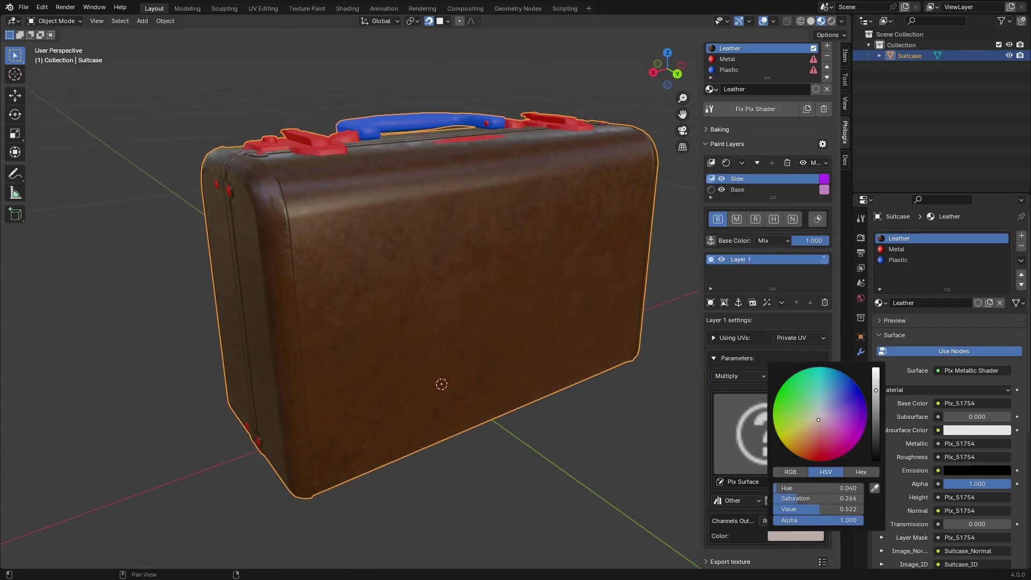
Step: Hide the Side layer and adjust the Base layer's Hue to 0.481 and Saturation to 1.133
{"action": "left_click", "coordinate": [739, 190]}
{"action": "scroll", "coordinate": [797, 318], "scroll_direction": "down", "scroll_amount": 2}
{"action": "left_click", "coordinate": [722, 139]}
{"action": "left_click_drag", "start_coordinate": [768, 461], "coordinate": [763, 460]}
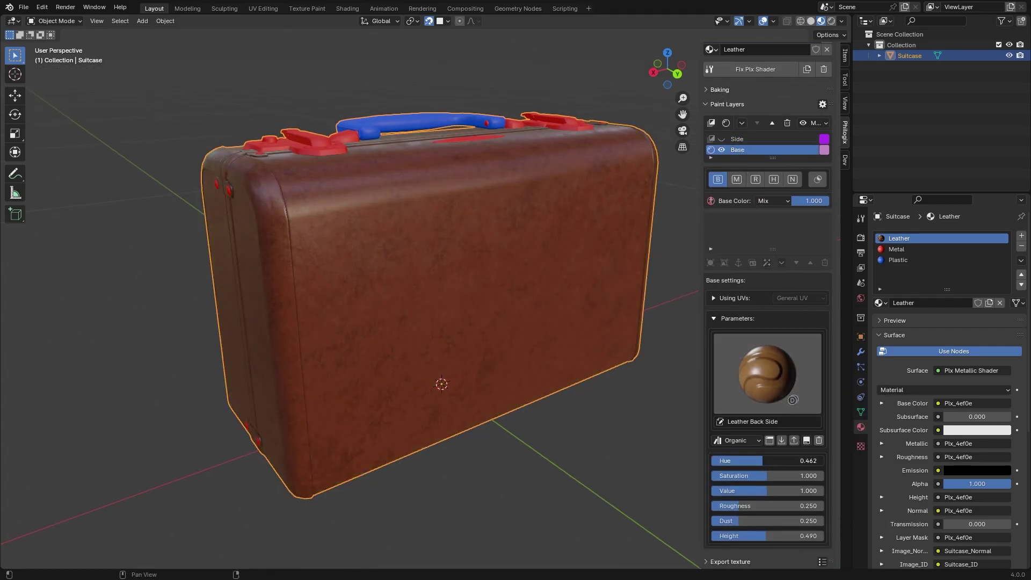
Step: Recolour the Side layer's Multiply surface to hue 0.120, saturation 0.455, value 0.446
{"action": "left_click", "coordinate": [741, 139]}
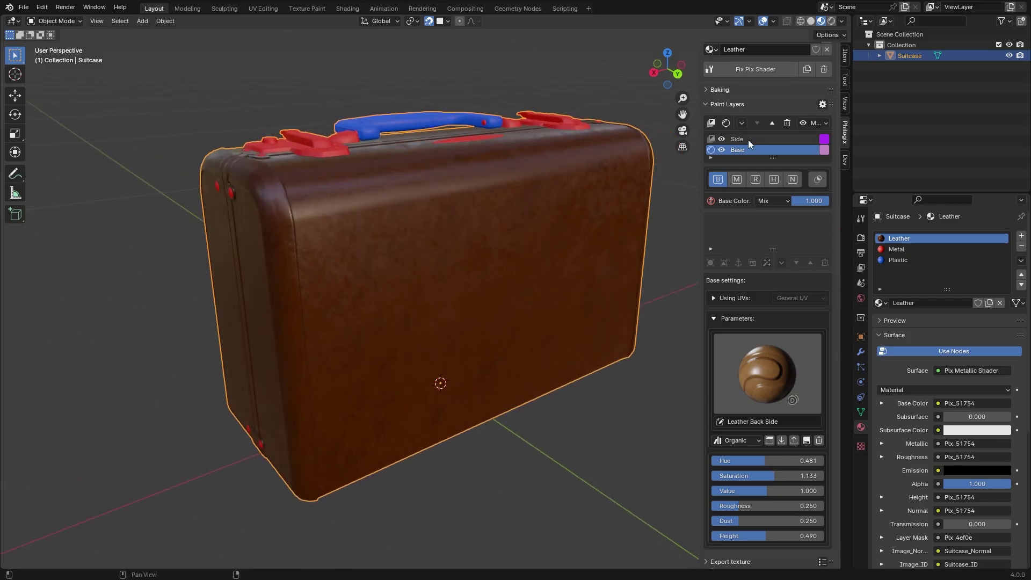
{"action": "scroll", "coordinate": [749, 140], "scroll_direction": "up", "scroll_amount": 2}
{"action": "left_click", "coordinate": [796, 535]}
{"action": "mouse_move", "coordinate": [876, 402]}
{"action": "left_mouse_down"}
{"action": "mouse_move", "coordinate": [877, 378]}
{"action": "mouse_move", "coordinate": [877, 394]}
{"action": "left_mouse_up"}
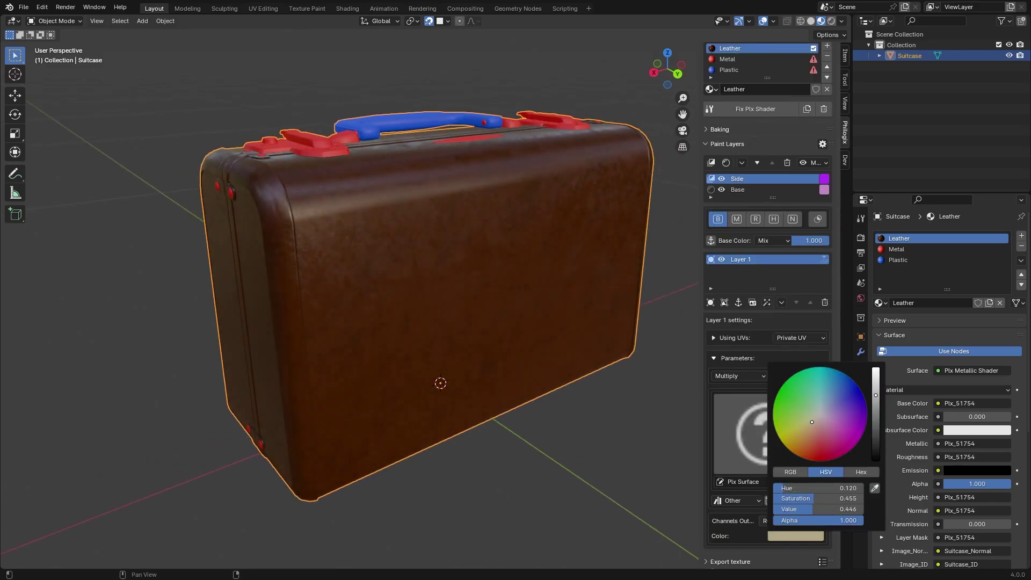
{"action": "scroll", "coordinate": [583, 387], "scroll_direction": "down", "scroll_amount": 1}
{"action": "middle_click_drag", "start_coordinate": [583, 386], "coordinate": [575, 387]}
Step: Add an image layer to the Side layer's mask and create a new black image for it
{"action": "left_click", "coordinate": [818, 219]}
{"action": "left_click", "coordinate": [724, 337]}
{"action": "left_click", "coordinate": [758, 553]}
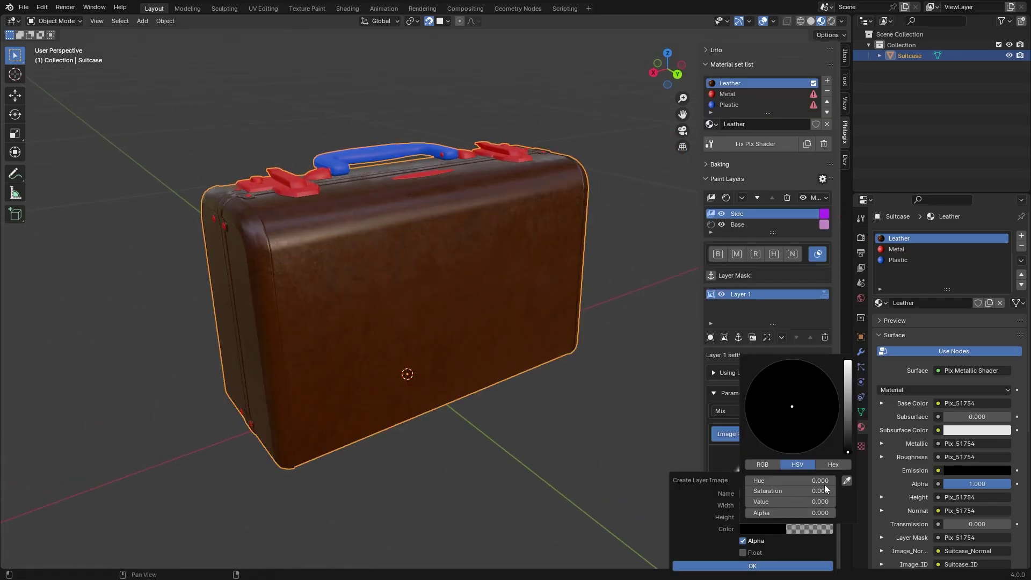
{"action": "left_click", "coordinate": [796, 561]}
Step: Select the linked faces of the rounded borders at the suitcase's ends in Edit Mode
{"action": "key", "text": "Tab"}
{"action": "key", "text": "l"}
{"action": "scroll", "coordinate": [373, 310], "scroll_direction": "up", "scroll_amount": 2}
{"action": "middle_click_drag", "start_coordinate": [373, 310], "coordinate": [188, 293]}
{"action": "left_click", "coordinate": [62, 560]}
{"action": "left_click", "coordinate": [121, 547]}
{"action": "mouse_move", "coordinate": [344, 478]}
{"action": "middle_mouse_down"}
{"action": "mouse_move", "coordinate": [430, 395]}
{"action": "mouse_move", "coordinate": [687, 333]}
{"action": "middle_mouse_up"}
{"action": "key", "text": "l"}
{"action": "mouse_move", "coordinate": [414, 265]}
{"action": "middle_mouse_down"}
{"action": "mouse_move", "coordinate": [541, 371]}
{"action": "mouse_move", "coordinate": [575, 327]}
{"action": "middle_mouse_up"}
Step: Start texture painting on the Side layer mask and flood the whole mask with black using the Fill tool
{"action": "left_click", "coordinate": [782, 434]}
{"action": "scroll", "coordinate": [788, 461], "scroll_direction": "down", "scroll_amount": 2}
{"action": "left_click", "coordinate": [764, 533]}
{"action": "middle_click_drag", "start_coordinate": [502, 374], "coordinate": [475, 376]}
{"action": "left_click", "coordinate": [16, 130]}
{"action": "left_click", "coordinate": [258, 256]}
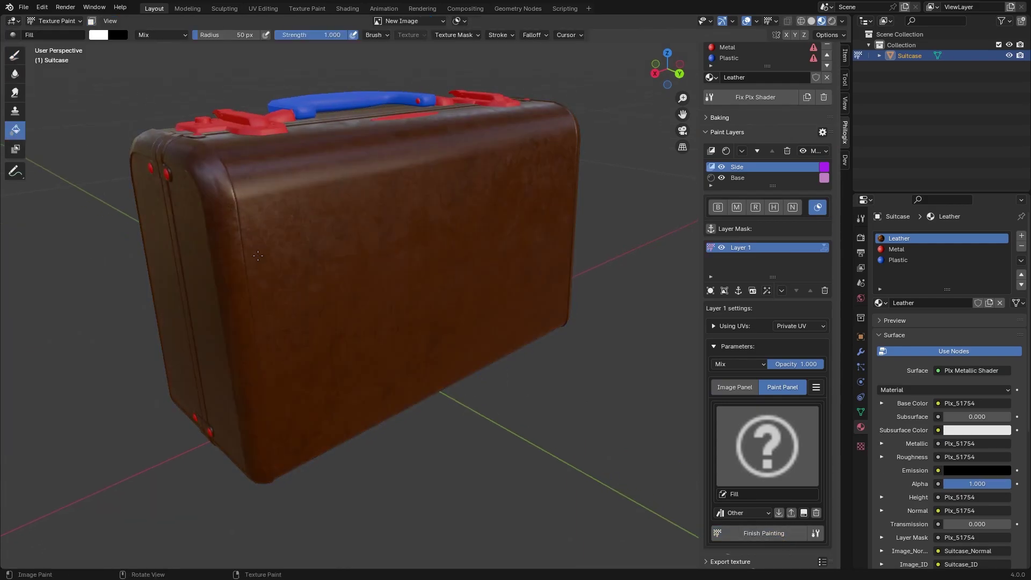
{"action": "key", "text": "x"}
{"action": "left_click", "coordinate": [258, 253]}
Step: Restrict painting to the selected border faces, fill them with white, finish painting and return to Object Mode
{"action": "left_click", "coordinate": [92, 21]}
{"action": "key", "text": "x"}
{"action": "left_click", "coordinate": [218, 269]}
{"action": "left_click", "coordinate": [764, 533]}
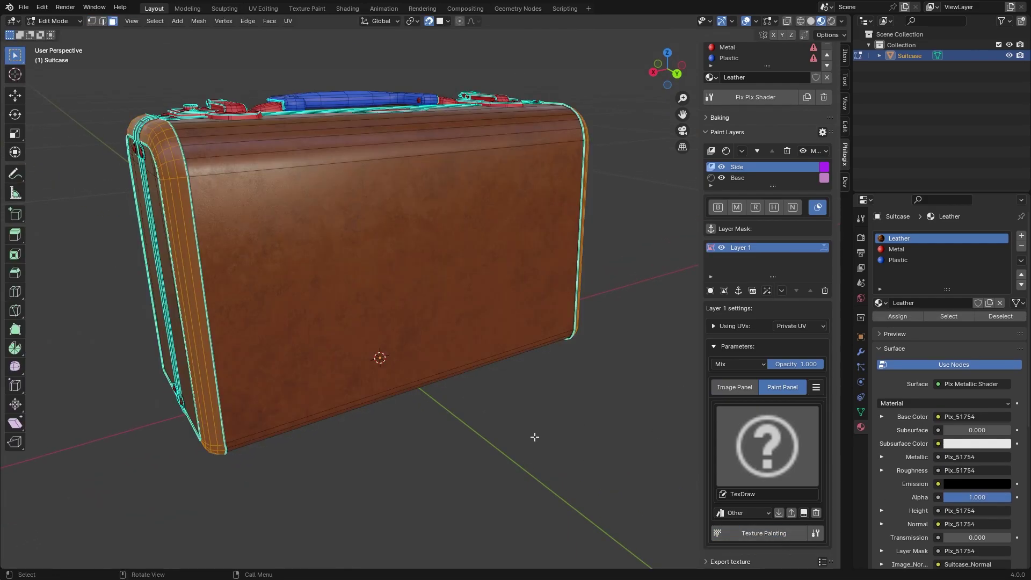
{"action": "key", "text": "Tab"}
Step: Set the Base layer's Hue to 0.476 and Saturation to 1.057
{"action": "mouse_move", "coordinate": [529, 435]}
{"action": "middle_mouse_down"}
{"action": "mouse_move", "coordinate": [247, 406]}
{"action": "mouse_move", "coordinate": [382, 396]}
{"action": "middle_mouse_up"}
{"action": "scroll", "coordinate": [382, 396], "scroll_direction": "up", "scroll_amount": 4}
{"action": "scroll", "coordinate": [382, 396], "scroll_direction": "down", "scroll_amount": 1}
{"action": "left_click", "coordinate": [752, 178]}
{"action": "left_click", "coordinate": [719, 253]}
{"action": "scroll", "coordinate": [758, 398], "scroll_direction": "down", "scroll_amount": 3}
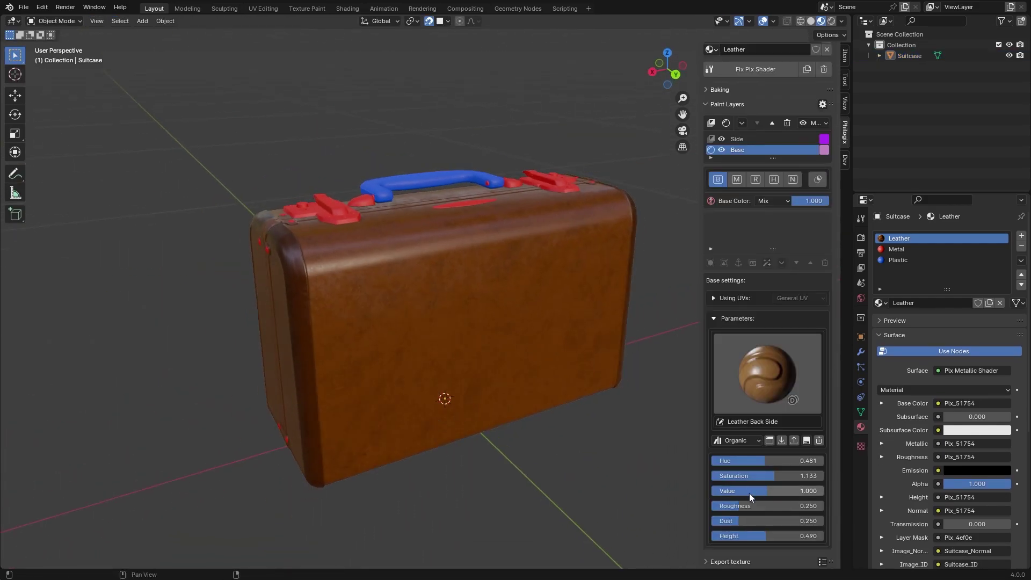
{"action": "left_click_drag", "start_coordinate": [752, 476], "coordinate": [754, 476]}
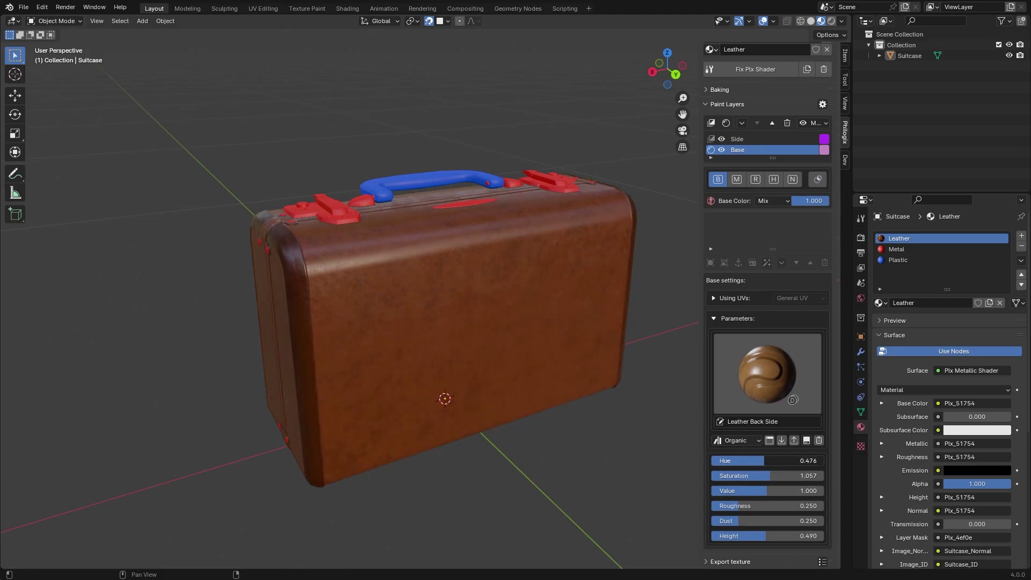
{"action": "middle_click_drag", "start_coordinate": [617, 267], "coordinate": [623, 260]}
Step: Add a surface layer to the Side layer's Roughness channel and set its Float value to 0.448
{"action": "scroll", "coordinate": [623, 260], "scroll_direction": "up", "scroll_amount": 1}
{"action": "left_click", "coordinate": [755, 179]}
{"action": "left_click", "coordinate": [752, 139]}
{"action": "left_click", "coordinate": [712, 339]}
{"action": "scroll", "coordinate": [757, 446], "scroll_direction": "down", "scroll_amount": 2}
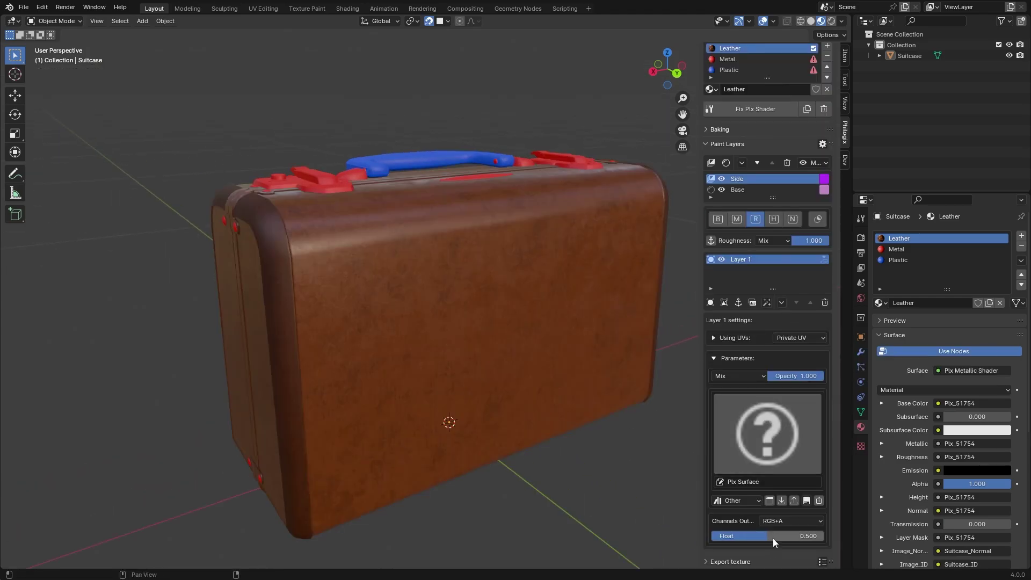
{"action": "left_click", "coordinate": [818, 220]}
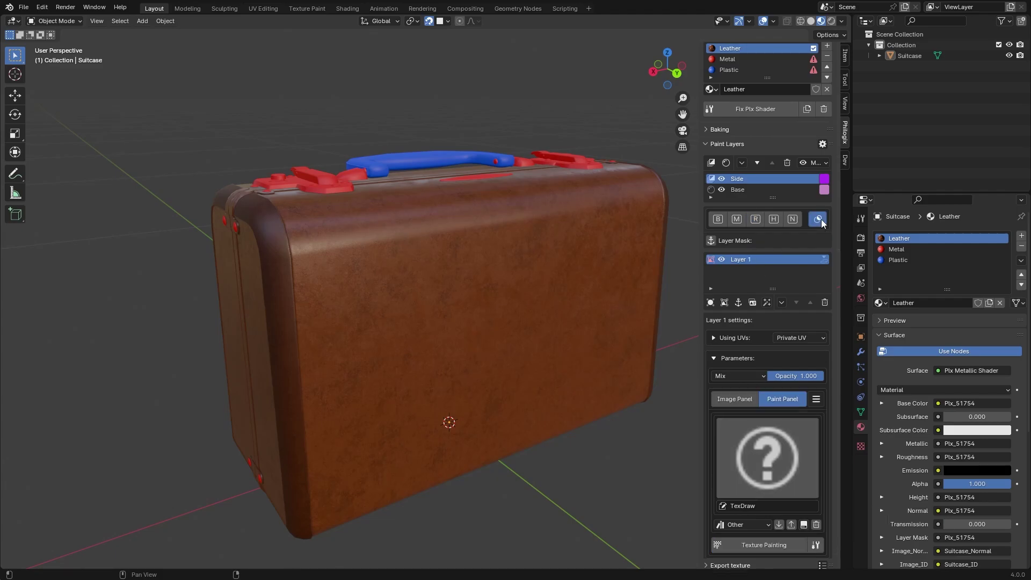
{"action": "left_click", "coordinate": [756, 219]}
{"action": "scroll", "coordinate": [602, 466], "scroll_direction": "down", "scroll_amount": 3}
{"action": "middle_click_drag", "start_coordinate": [592, 447], "coordinate": [603, 458]}
{"action": "scroll", "coordinate": [603, 458], "scroll_direction": "up", "scroll_amount": 3}
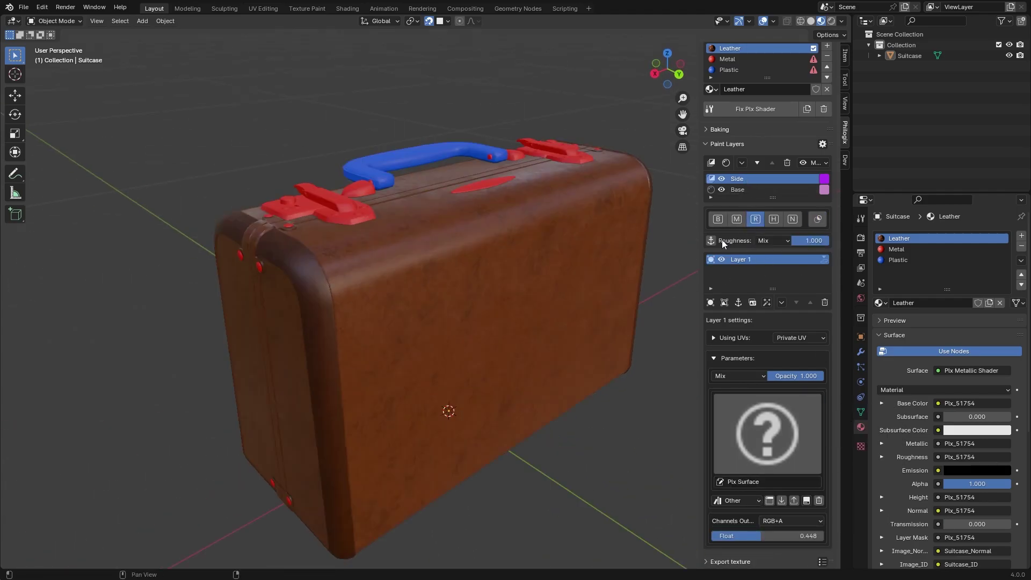
Step: Try the Color blend mode on Side's Base Color surface and switch it to Mix instead
{"action": "left_click", "coordinate": [718, 219]}
{"action": "left_click", "coordinate": [742, 376]}
{"action": "left_click", "coordinate": [736, 356]}
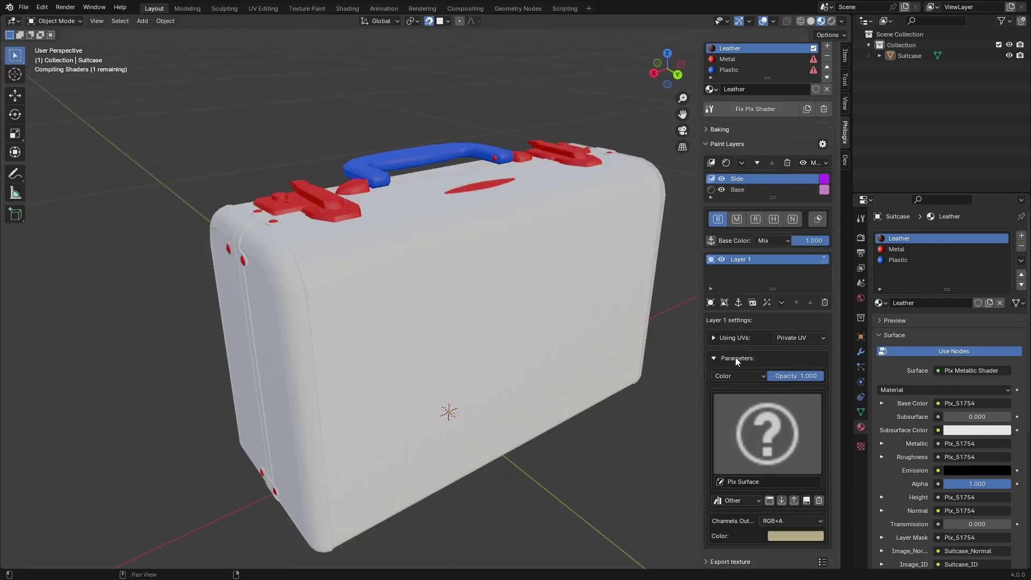
{"action": "scroll", "coordinate": [370, 380], "scroll_direction": "up", "scroll_amount": 4}
{"action": "left_click", "coordinate": [746, 377]}
{"action": "middle_click_drag", "start_coordinate": [371, 379], "coordinate": [466, 407]}
{"action": "left_click", "coordinate": [723, 127]}
Step: Set Side's Base Color surface to opacity 0.170 and colour it hue 0.059, saturation 0.847, value 0.454
{"action": "scroll", "coordinate": [465, 396], "scroll_direction": "down", "scroll_amount": 4}
{"action": "left_click", "coordinate": [800, 536]}
{"action": "left_click_drag", "start_coordinate": [819, 376], "coordinate": [774, 376]}
{"action": "left_click", "coordinate": [789, 536]}
{"action": "left_click_drag", "start_coordinate": [809, 429], "coordinate": [807, 438]}
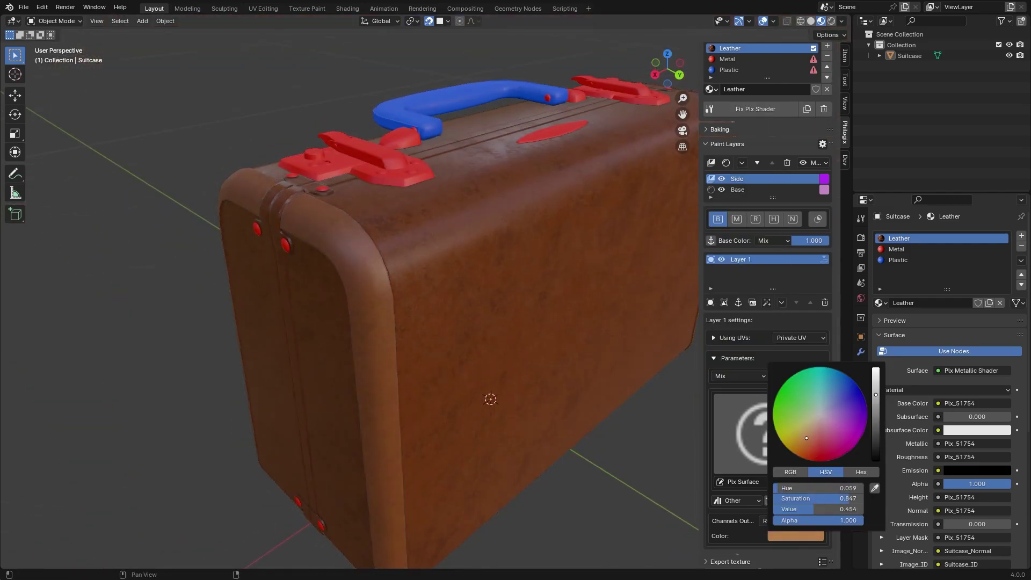
Step: Examine the mesh edges along the suitcase's rounded border near the latch in Edit Mode
{"action": "scroll", "coordinate": [437, 430], "scroll_direction": "down", "scroll_amount": 4}
{"action": "middle_click_drag", "start_coordinate": [537, 446], "coordinate": [398, 447]}
{"action": "scroll", "coordinate": [398, 447], "scroll_direction": "up", "scroll_amount": 4}
{"action": "scroll", "coordinate": [378, 435], "scroll_direction": "down", "scroll_amount": 3}
{"action": "key", "text": "Tab"}
{"action": "scroll", "coordinate": [322, 349], "scroll_direction": "up", "scroll_amount": 4}
{"action": "middle_click_drag", "start_coordinate": [312, 328], "coordinate": [276, 316]}
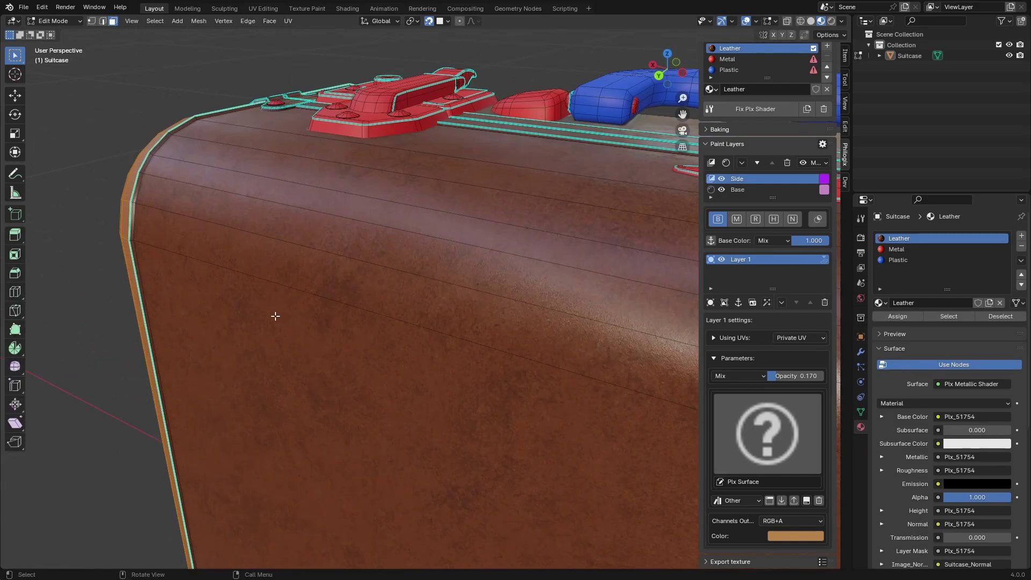
{"action": "scroll", "coordinate": [276, 316], "scroll_direction": "down", "scroll_amount": 7}
{"action": "key", "text": "Tab"}
Step: Save the file and check the leather borders on the suitcase
{"action": "middle_click_drag", "start_coordinate": [344, 365], "coordinate": [445, 376]}
{"action": "key", "text": "ctrl+s"}
{"action": "scroll", "coordinate": [476, 417], "scroll_direction": "up", "scroll_amount": 4}
{"action": "middle_click_drag", "start_coordinate": [516, 435], "coordinate": [484, 414]}
{"action": "middle_click_drag", "start_coordinate": [456, 301], "coordinate": [365, 376]}
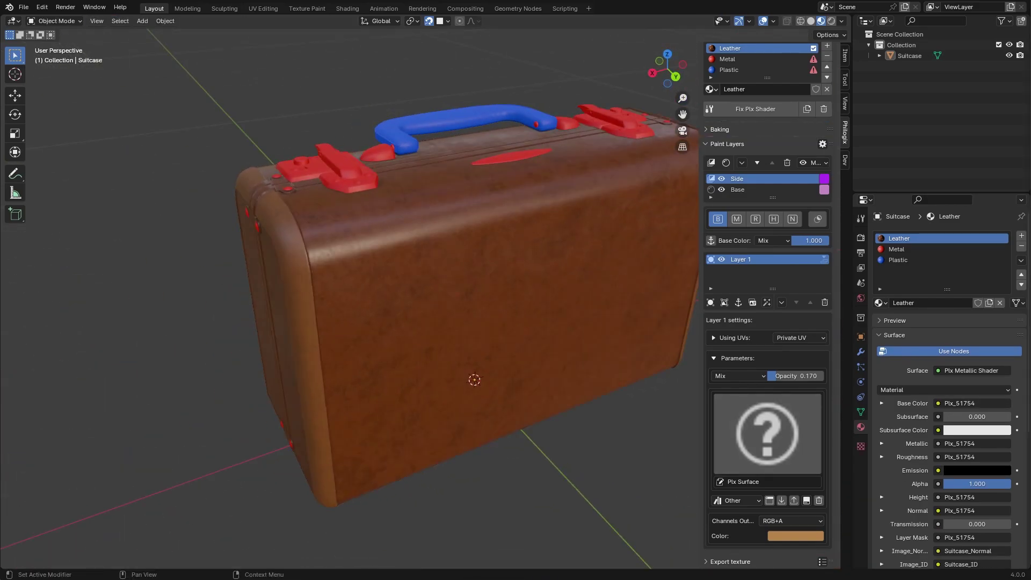
{"action": "middle_click_drag", "start_coordinate": [495, 323], "coordinate": [490, 327], "text": "shift"}
Step: View the painted image of the Side layer's mask and compare it with the suitcase borders
{"action": "left_click", "coordinate": [819, 219]}
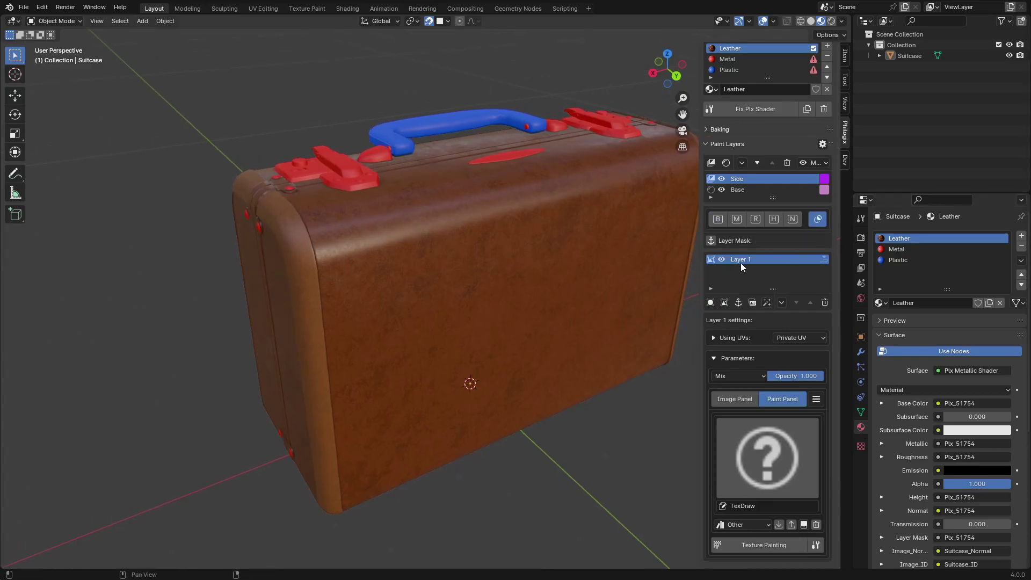
{"action": "left_click", "coordinate": [741, 399]}
{"action": "scroll", "coordinate": [780, 464], "scroll_direction": "down", "scroll_amount": 1}
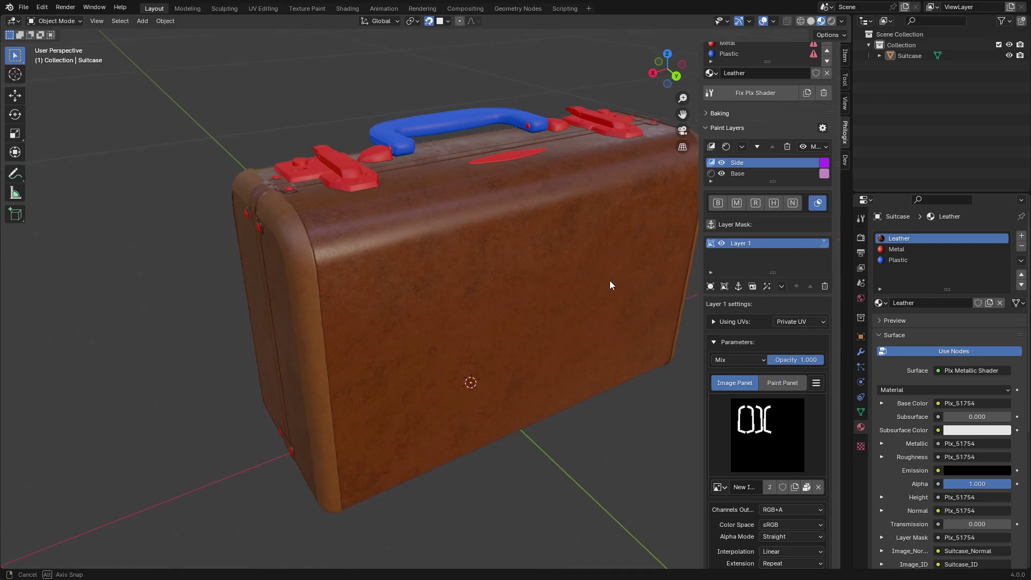
{"action": "middle_click_drag", "start_coordinate": [610, 280], "coordinate": [498, 328], "text": "shift"}
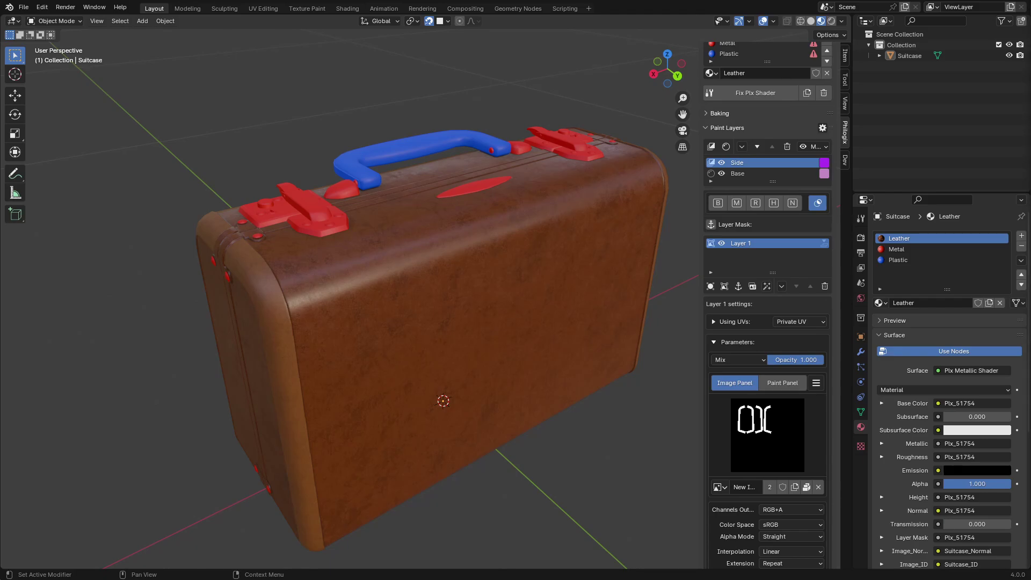
{"action": "middle_click_drag", "start_coordinate": [520, 360], "coordinate": [514, 359]}
{"action": "middle_click_drag", "start_coordinate": [782, 116], "coordinate": [784, 168]}
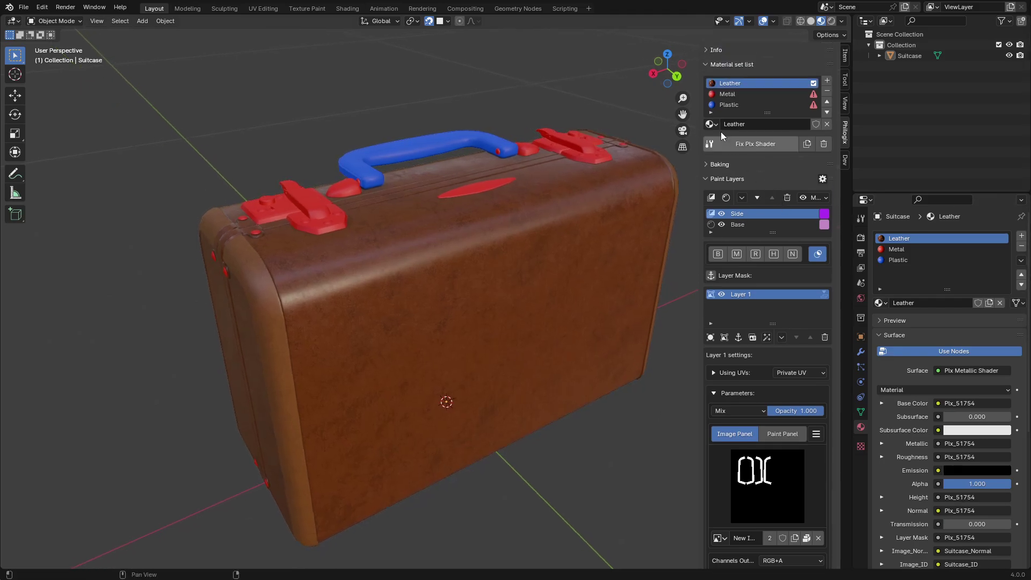
Step: Create a Metallic-workflow Philogix shader for the Metal material and bake its Normal, Ambient Occlusion and Curvature maps at size 4096
{"action": "left_click", "coordinate": [744, 94]}
{"action": "middle_click_drag", "start_coordinate": [650, 226], "coordinate": [605, 275]}
{"action": "left_click", "coordinate": [774, 143]}
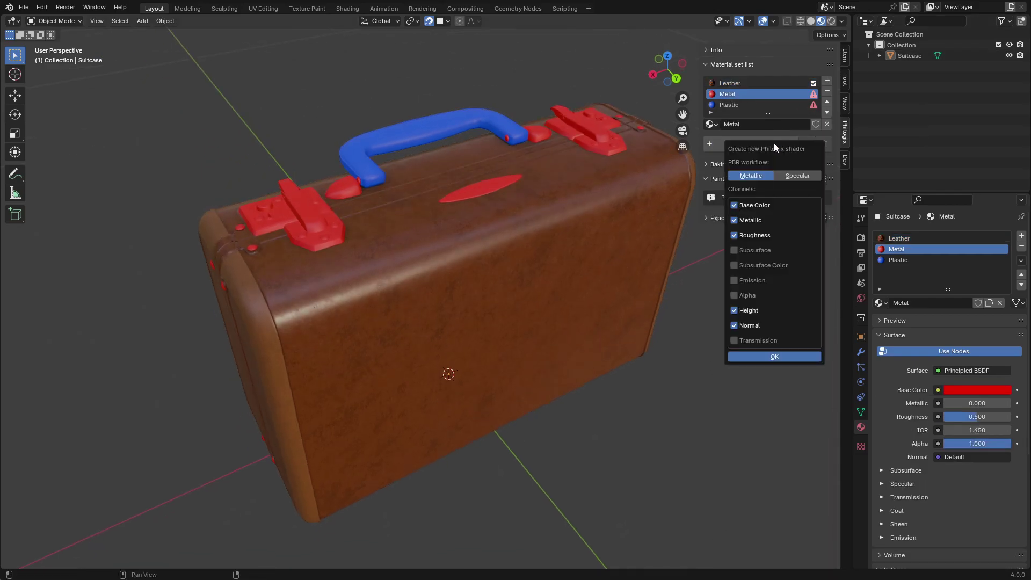
{"action": "left_click", "coordinate": [797, 357]}
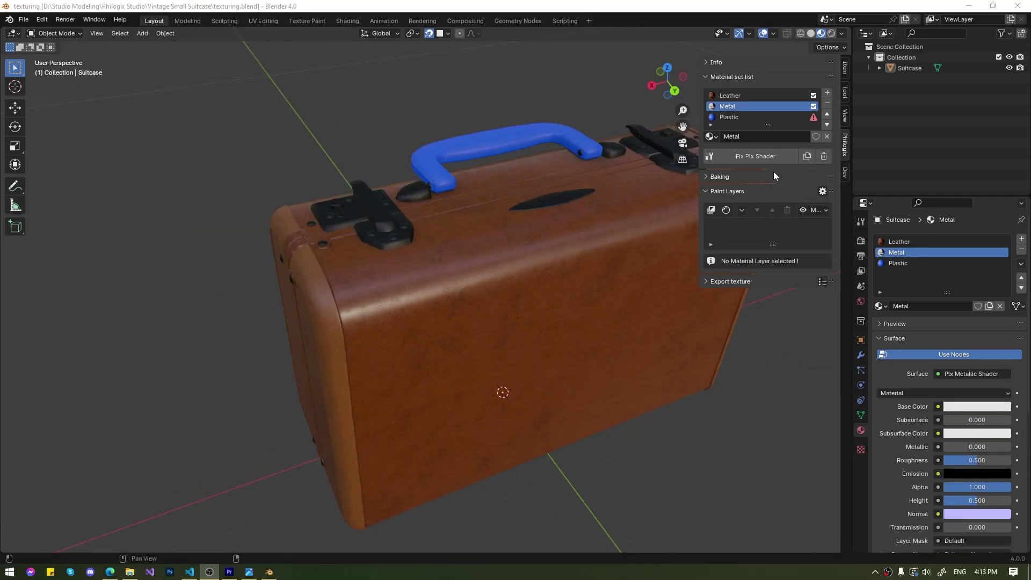
{"action": "left_click", "coordinate": [784, 195]}
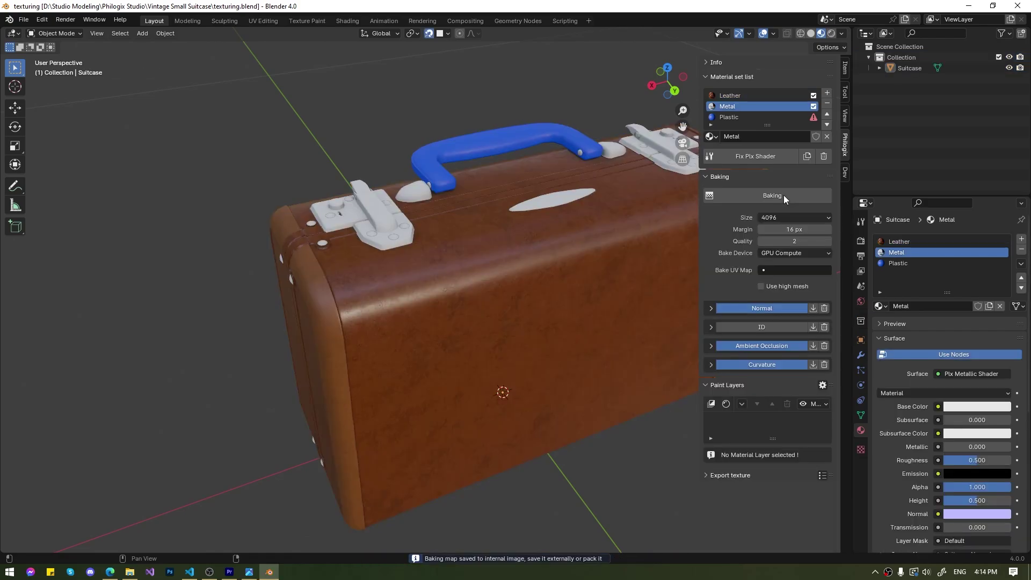
{"action": "left_click", "coordinate": [720, 177]}
Step: Add a material layer named Base to Metal and apply the Bronze Armor asset to it
{"action": "left_click", "coordinate": [726, 210]}
{"action": "double_click", "coordinate": [750, 228]}
{"action": "type", "text": "Base"}
{"action": "key", "text": "Return"}
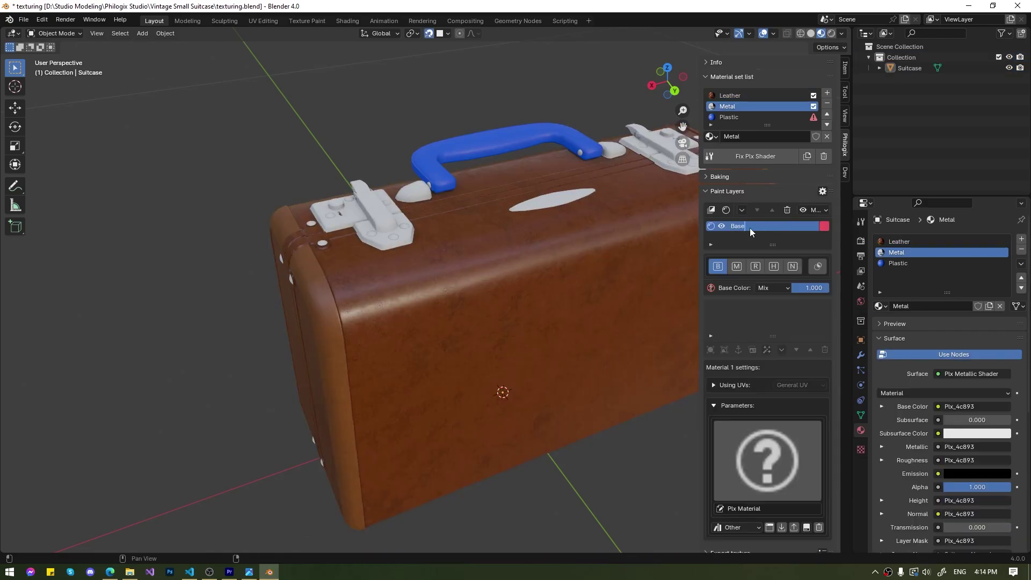
{"action": "left_click", "coordinate": [764, 456]}
{"action": "left_click", "coordinate": [744, 286]}
{"action": "scroll", "coordinate": [412, 325], "scroll_direction": "up", "scroll_amount": 4}
{"action": "middle_click_drag", "start_coordinate": [412, 325], "coordinate": [490, 344]}
Step: Map the Metal Base layer with Object coordinates and Box projection at a scale of 23.40 on all axes
{"action": "left_click", "coordinate": [714, 384]}
{"action": "left_click", "coordinate": [741, 388]}
{"action": "left_click", "coordinate": [762, 396]}
{"action": "left_click", "coordinate": [760, 402]}
{"action": "left_click", "coordinate": [764, 425]}
{"action": "left_click_drag", "start_coordinate": [808, 454], "coordinate": [822, 475]}
{"action": "scroll", "coordinate": [483, 317], "scroll_direction": "down", "scroll_amount": 5}
{"action": "middle_click_drag", "start_coordinate": [408, 322], "coordinate": [449, 311]}
{"action": "scroll", "coordinate": [449, 311], "scroll_direction": "up", "scroll_amount": 4}
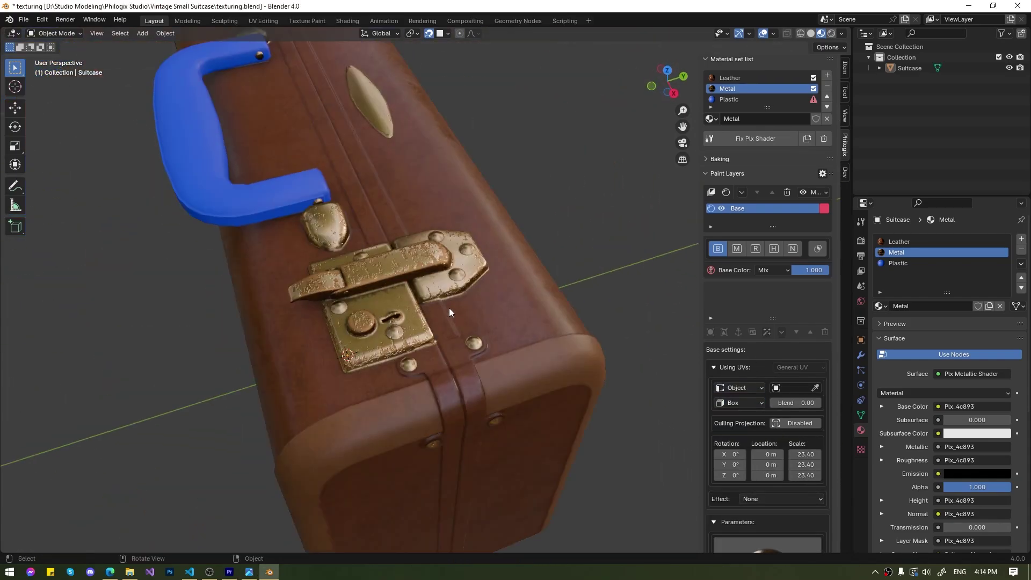
{"action": "scroll", "coordinate": [449, 311], "scroll_direction": "up", "scroll_amount": 3}
Step: Darken the Bronze Armor colour to a muted tan and set its Roughness to 0.720
{"action": "scroll", "coordinate": [795, 467], "scroll_direction": "down", "scroll_amount": 10}
{"action": "left_click", "coordinate": [795, 444]}
{"action": "left_click_drag", "start_coordinate": [876, 284], "coordinate": [876, 305]}
{"action": "scroll", "coordinate": [484, 419], "scroll_direction": "down", "scroll_amount": 2}
{"action": "middle_click_drag", "start_coordinate": [521, 414], "coordinate": [493, 369]}
{"action": "scroll", "coordinate": [493, 369], "scroll_direction": "up", "scroll_amount": 2}
{"action": "left_click_drag", "start_coordinate": [751, 460], "coordinate": [807, 460]}
{"action": "scroll", "coordinate": [456, 344], "scroll_direction": "down", "scroll_amount": 4}
{"action": "middle_click_drag", "start_coordinate": [457, 344], "coordinate": [426, 302]}
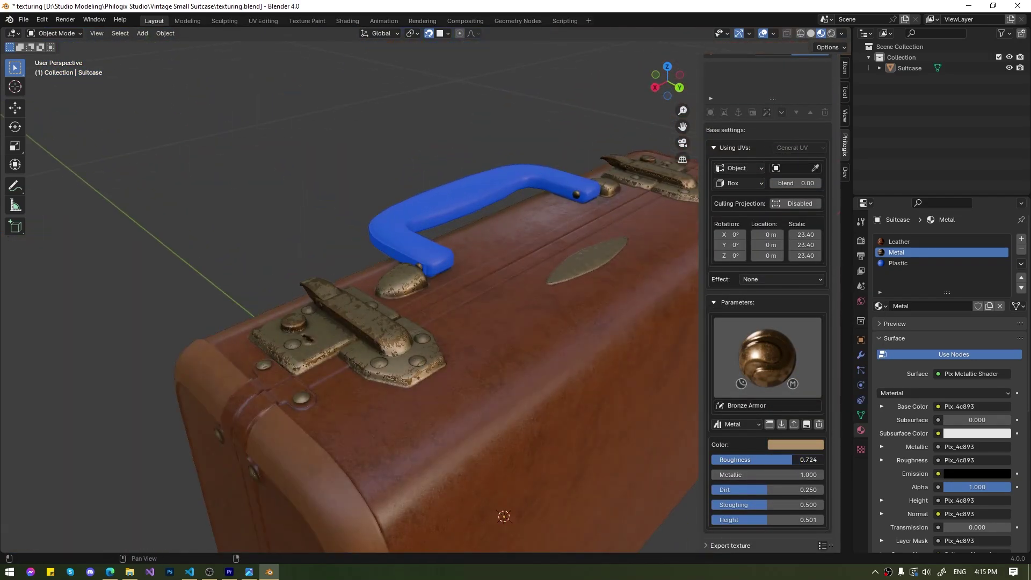
{"action": "left_click_drag", "start_coordinate": [792, 460], "coordinate": [792, 460]}
Step: Set Bronze Armor's Sloughing to 0.581 and its Dirt to 0.399
{"action": "mouse_move", "coordinate": [767, 505]}
{"action": "left_mouse_down"}
{"action": "mouse_move", "coordinate": [722, 505]}
{"action": "mouse_move", "coordinate": [776, 505]}
{"action": "left_mouse_up"}
{"action": "scroll", "coordinate": [408, 333], "scroll_direction": "up", "scroll_amount": 2}
{"action": "mouse_move", "coordinate": [409, 333]}
{"action": "middle_mouse_down"}
{"action": "mouse_move", "coordinate": [505, 360]}
{"action": "mouse_move", "coordinate": [413, 328]}
{"action": "middle_mouse_up"}
{"action": "left_click_drag", "start_coordinate": [767, 490], "coordinate": [800, 490]}
{"action": "scroll", "coordinate": [499, 451], "scroll_direction": "down", "scroll_amount": 3}
{"action": "middle_click_drag", "start_coordinate": [500, 452], "coordinate": [478, 448]}
{"action": "scroll", "coordinate": [511, 451], "scroll_direction": "up", "scroll_amount": 2}
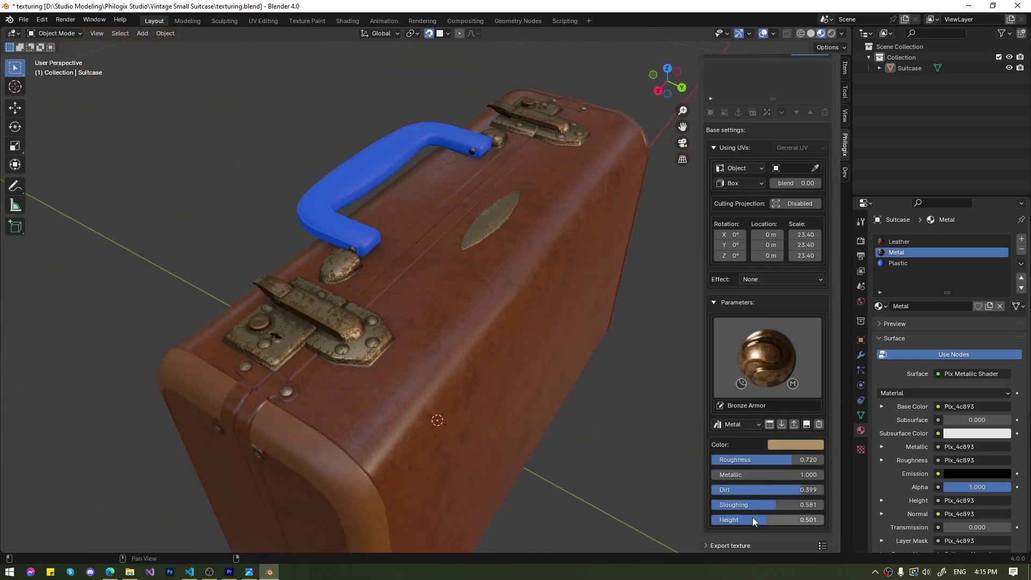
Step: Try a Bronze Armor Height of 0.001 on the latch and set the Height to 0.500
{"action": "scroll", "coordinate": [327, 346], "scroll_direction": "up", "scroll_amount": 4}
{"action": "double_click", "coordinate": [772, 520]}
{"action": "type", "text": "0.001"}
{"action": "key", "text": "Return"}
{"action": "double_click", "coordinate": [774, 521]}
{"action": "type", "text": "0.500"}
{"action": "key", "text": "Return"}
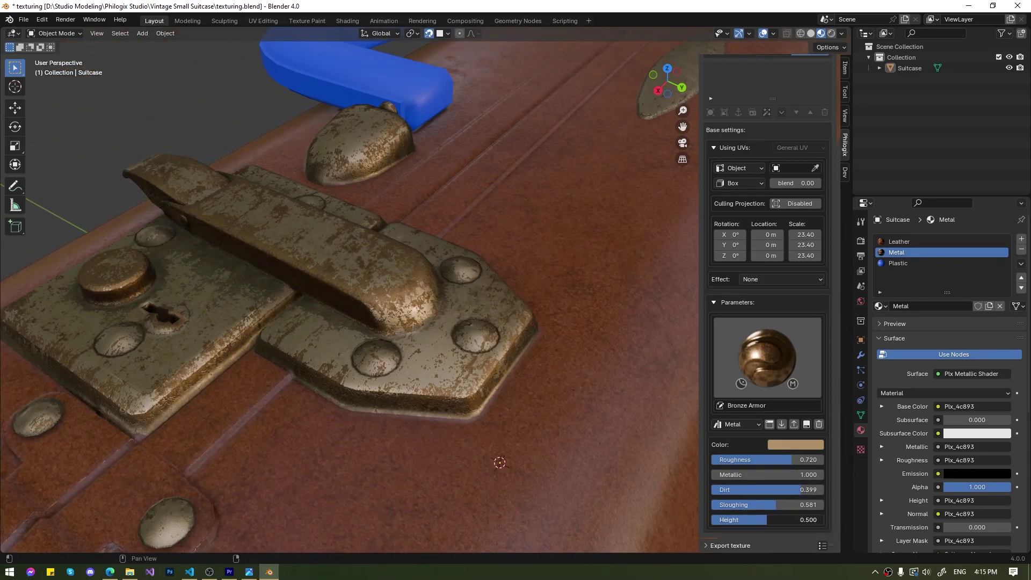
{"action": "double_click", "coordinate": [772, 520]}
{"action": "key", "text": "Return"}
{"action": "double_click", "coordinate": [772, 520]}
{"action": "key", "text": "Return"}
{"action": "double_click", "coordinate": [776, 517]}
{"action": "key", "text": "Return"}
Step: Create a Philogix shader for the Plastic material and bake its Normal, Ambient Occlusion and Curvature maps at size 4096
{"action": "scroll", "coordinate": [526, 301], "scroll_direction": "down", "scroll_amount": 9}
{"action": "mouse_move", "coordinate": [529, 293]}
{"action": "middle_mouse_down"}
{"action": "mouse_move", "coordinate": [479, 289]}
{"action": "mouse_move", "coordinate": [529, 301]}
{"action": "middle_mouse_up"}
{"action": "left_click", "coordinate": [735, 147]}
{"action": "scroll", "coordinate": [751, 185], "scroll_direction": "up", "scroll_amount": 5}
{"action": "left_click", "coordinate": [736, 117]}
{"action": "left_click", "coordinate": [761, 155]}
{"action": "middle_click_drag", "start_coordinate": [456, 268], "coordinate": [529, 290]}
{"action": "left_click", "coordinate": [727, 190]}
{"action": "left_click", "coordinate": [722, 177]}
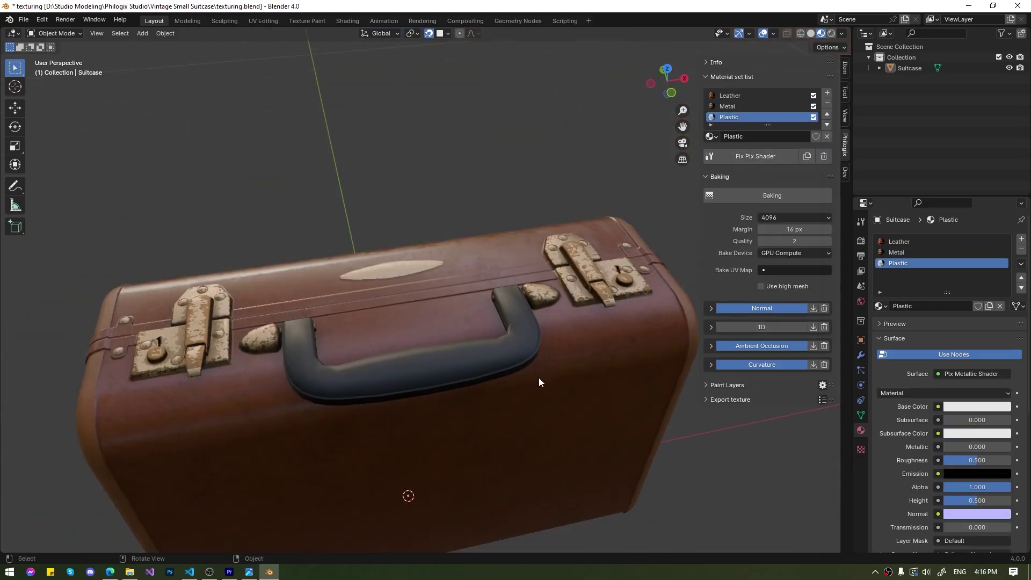
{"action": "middle_click_drag", "start_coordinate": [539, 382], "coordinate": [559, 393]}
{"action": "left_click", "coordinate": [769, 194]}
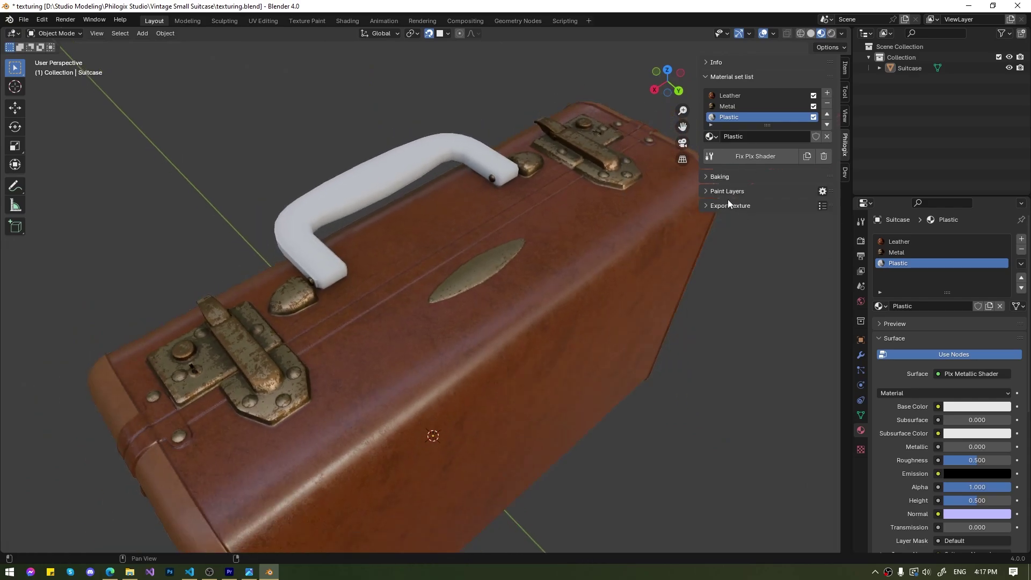
Step: Give Plastic a material layer named Base using the Coated Metal asset
{"action": "left_click", "coordinate": [727, 191]}
{"action": "left_click", "coordinate": [767, 448]}
{"action": "left_click", "coordinate": [882, 178]}
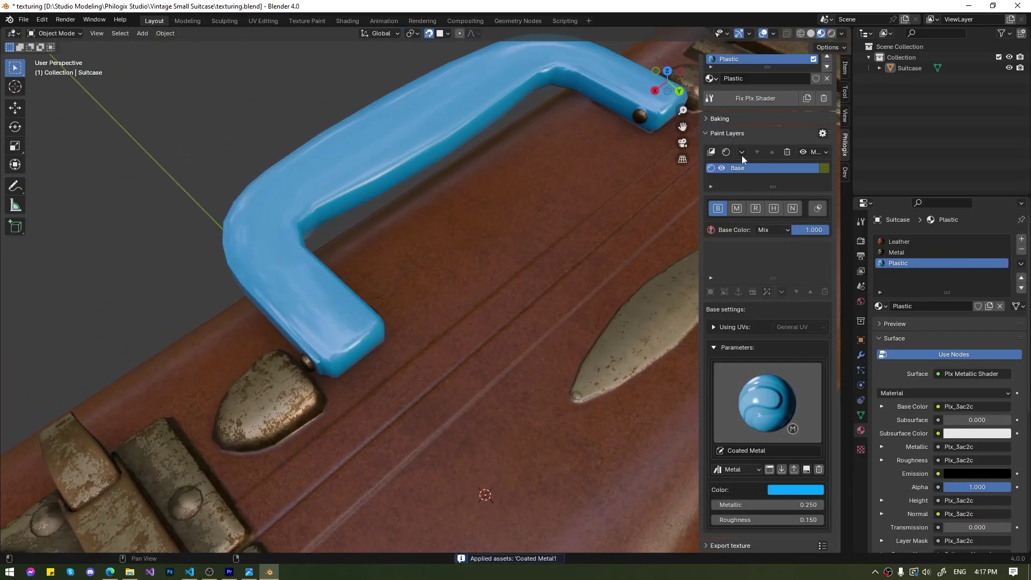
Step: Colour the handle's Coated Metal dark red and set its Roughness to 0.200
{"action": "left_click", "coordinate": [742, 152]}
{"action": "left_click", "coordinate": [795, 489]}
{"action": "left_click", "coordinate": [815, 401]}
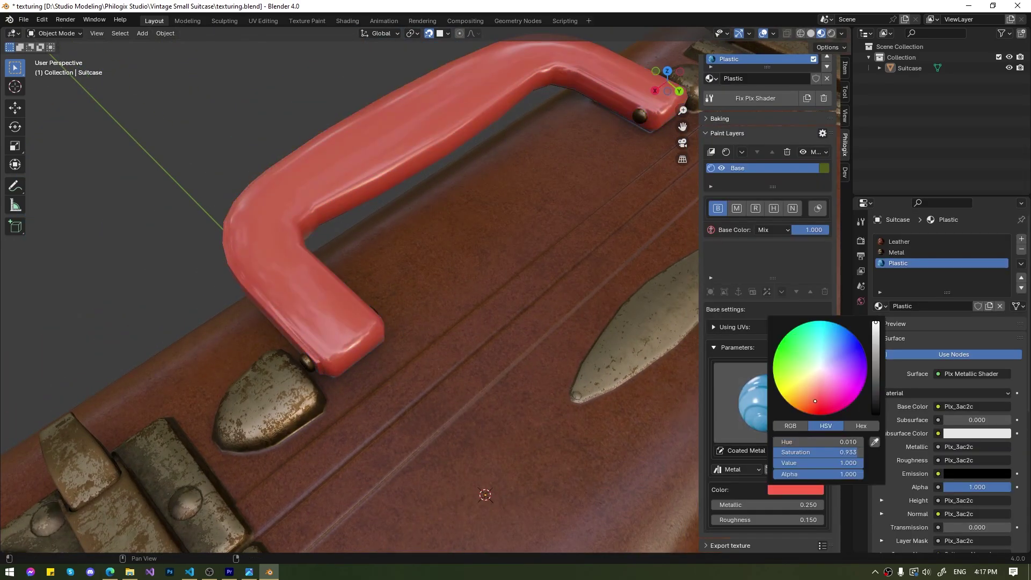
{"action": "left_click_drag", "start_coordinate": [815, 401], "coordinate": [876, 376]}
{"action": "left_click_drag", "start_coordinate": [768, 520], "coordinate": [785, 520]}
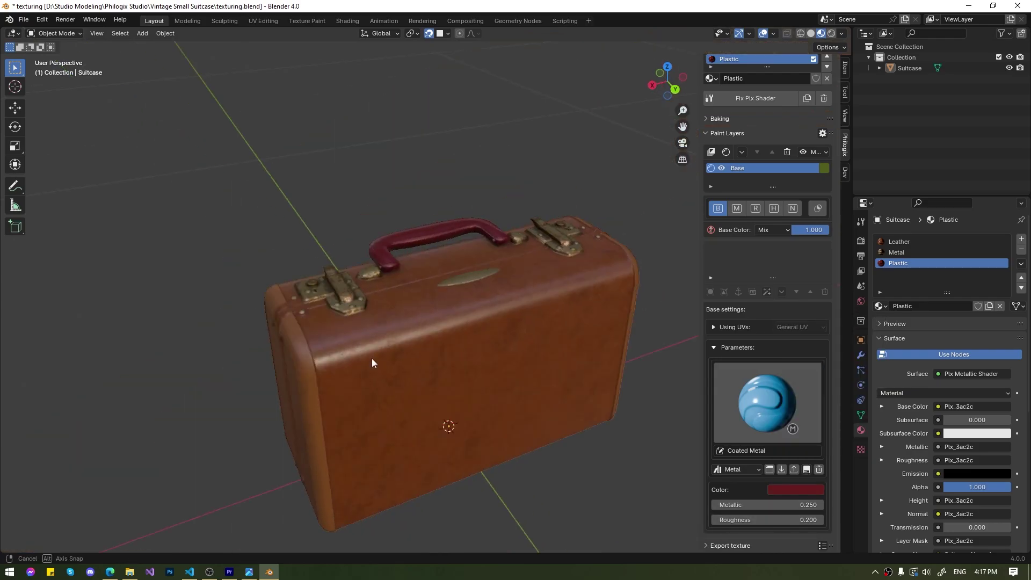
{"action": "middle_click_drag", "start_coordinate": [373, 363], "coordinate": [542, 329]}
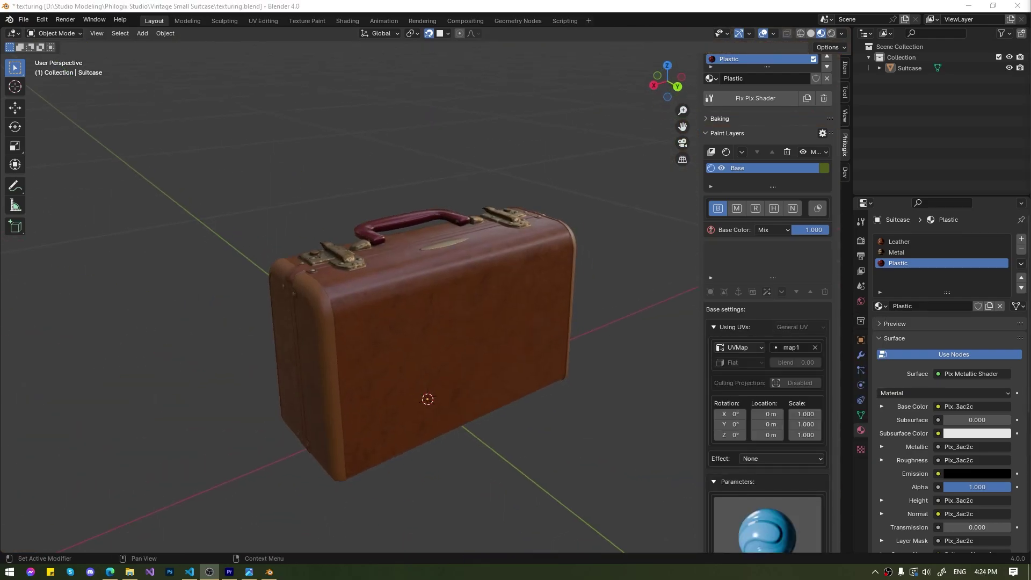
Step: Add a paint layer named Logo above Base in the Metal material
{"action": "scroll", "coordinate": [731, 75], "scroll_direction": "up", "scroll_amount": 4}
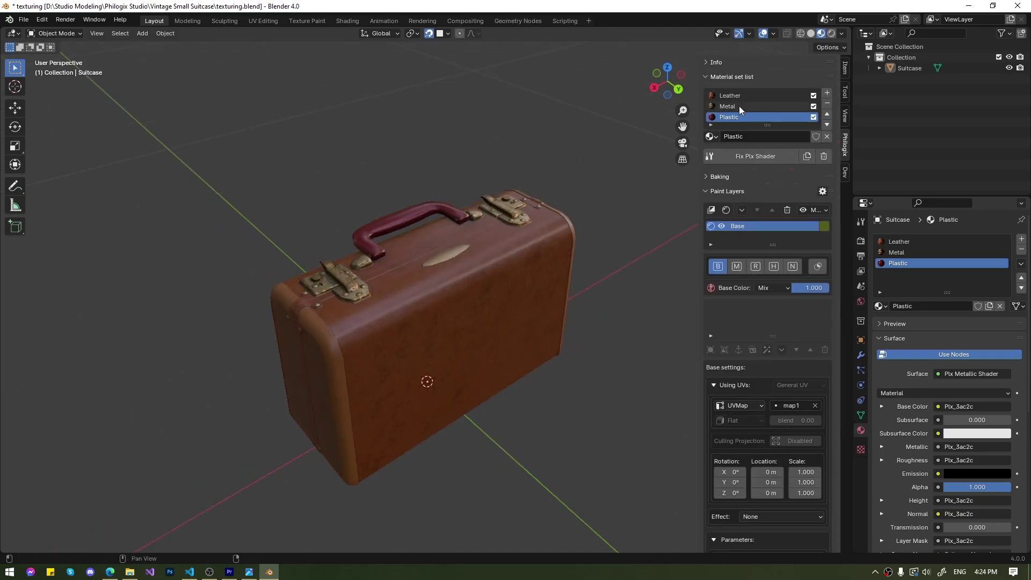
{"action": "left_click", "coordinate": [739, 106]}
{"action": "left_click", "coordinate": [731, 77]}
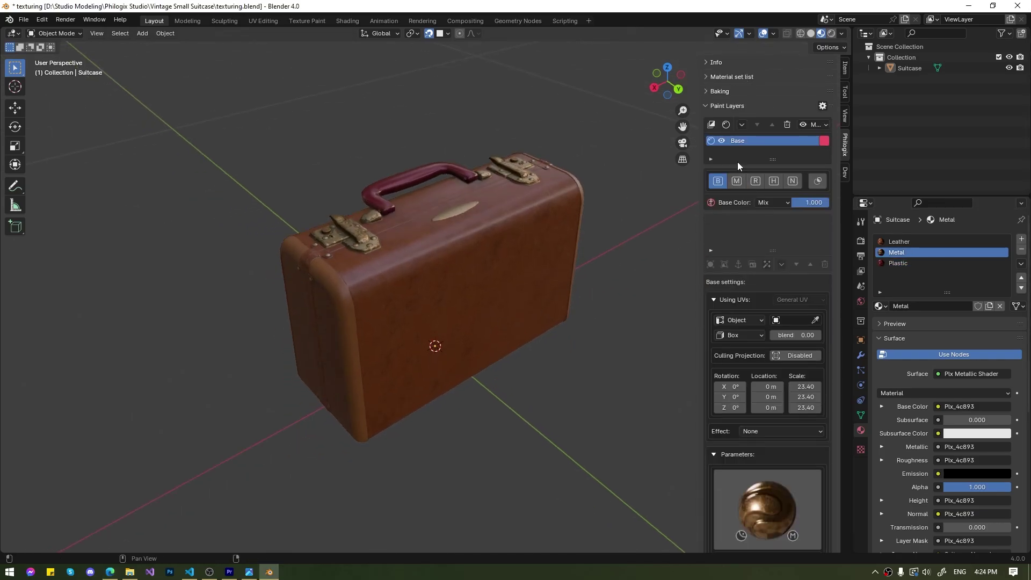
{"action": "left_click", "coordinate": [711, 124]}
{"action": "double_click", "coordinate": [756, 141]}
{"action": "type", "text": "Logo"}
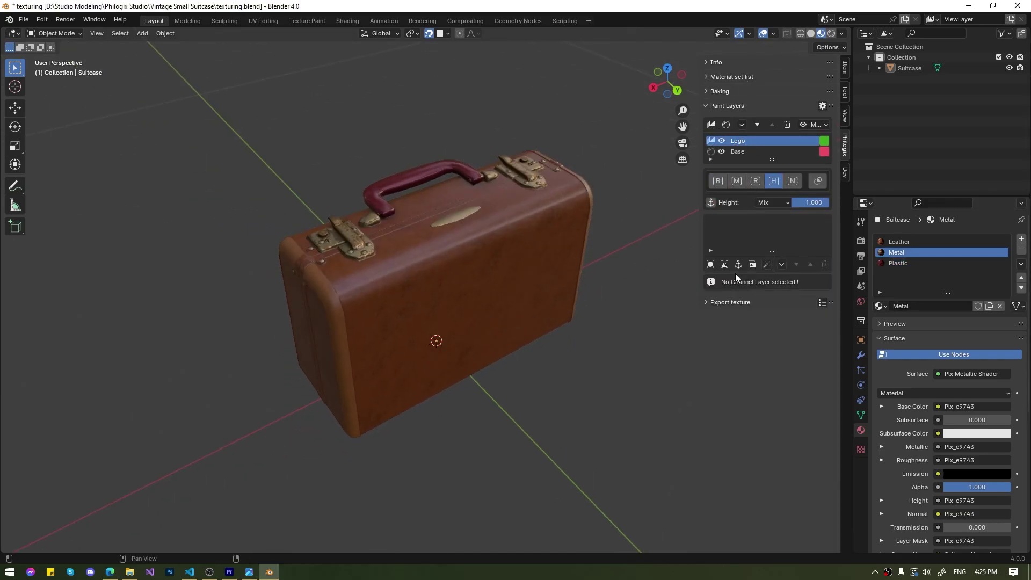
Step: Add a surface layer to Logo's Height channel with a Float value of 0.490
{"action": "left_click", "coordinate": [738, 265]}
{"action": "scroll", "coordinate": [763, 444], "scroll_direction": "down", "scroll_amount": 5}
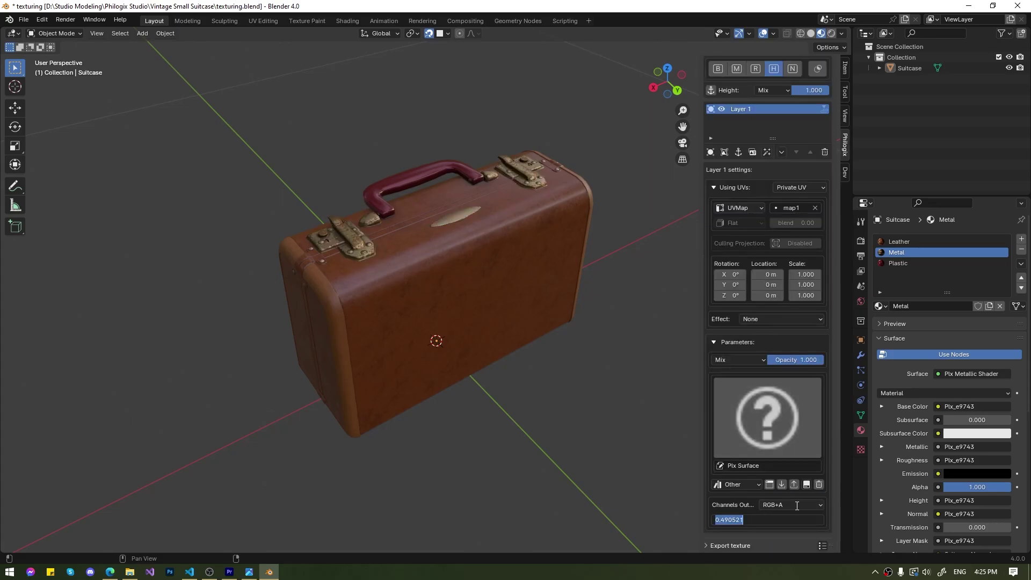
{"action": "key", "text": "Return"}
{"action": "middle_click_drag", "start_coordinate": [509, 380], "coordinate": [497, 422], "text": "shift"}
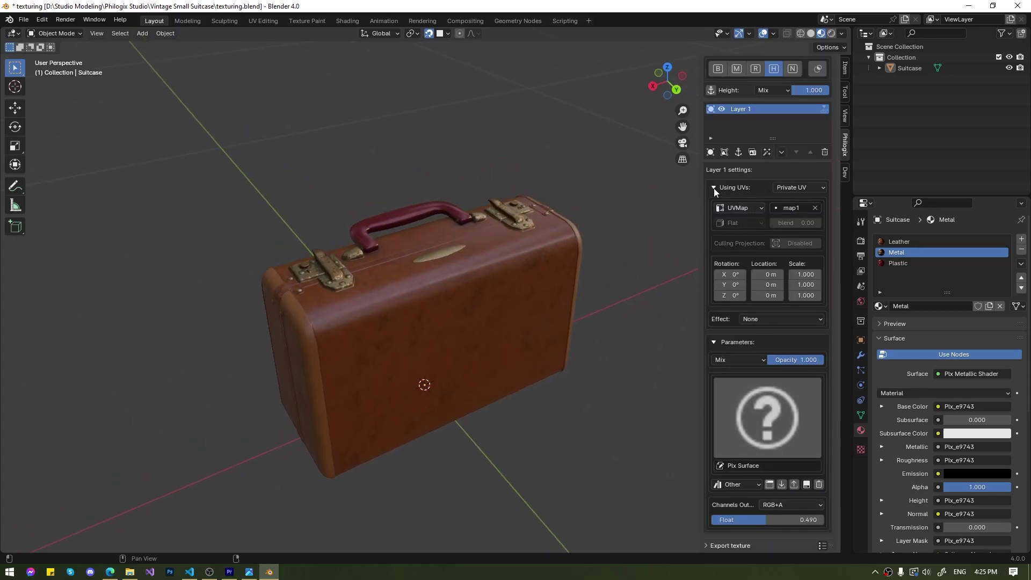
{"action": "middle_click_drag", "start_coordinate": [578, 264], "coordinate": [574, 261], "text": "shift"}
Step: Add an image layer to Logo's layer mask and load logo.jpg into it
{"action": "left_click", "coordinate": [818, 68]}
{"action": "left_click", "coordinate": [726, 264]}
{"action": "scroll", "coordinate": [768, 285], "scroll_direction": "down", "scroll_amount": 5}
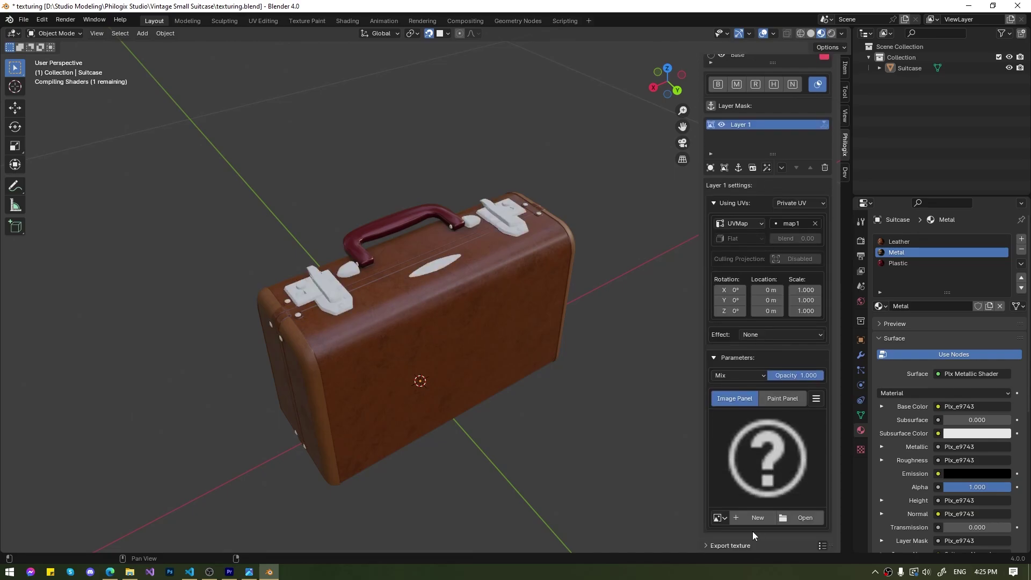
{"action": "left_click", "coordinate": [801, 518]}
{"action": "double_click", "coordinate": [425, 212]}
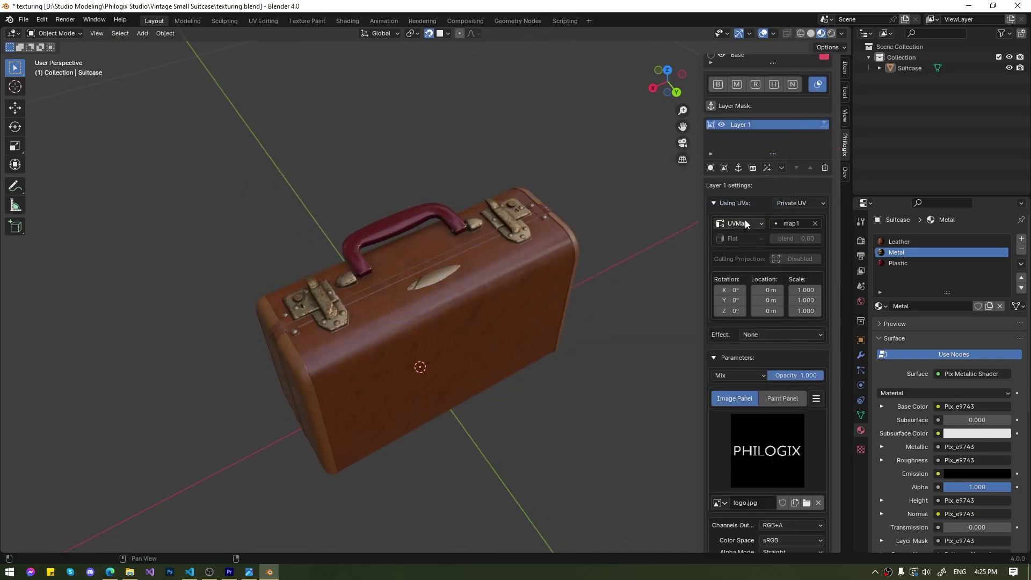
Step: Map the logo image as a Decal placed on the oval metal plate from the top view, with its Extension set to Clip
{"action": "key", "text": "KP_7"}
{"action": "scroll", "coordinate": [466, 288], "scroll_direction": "up", "scroll_amount": 5}
{"action": "left_click", "coordinate": [798, 225]}
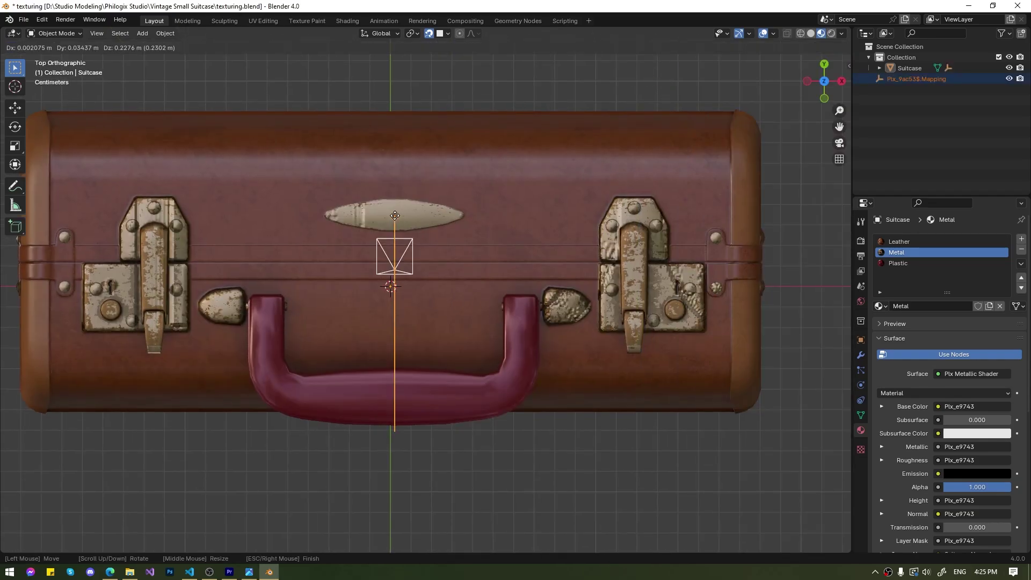
{"action": "left_click", "coordinate": [395, 259]}
{"action": "scroll", "coordinate": [785, 522], "scroll_direction": "down", "scroll_amount": 3}
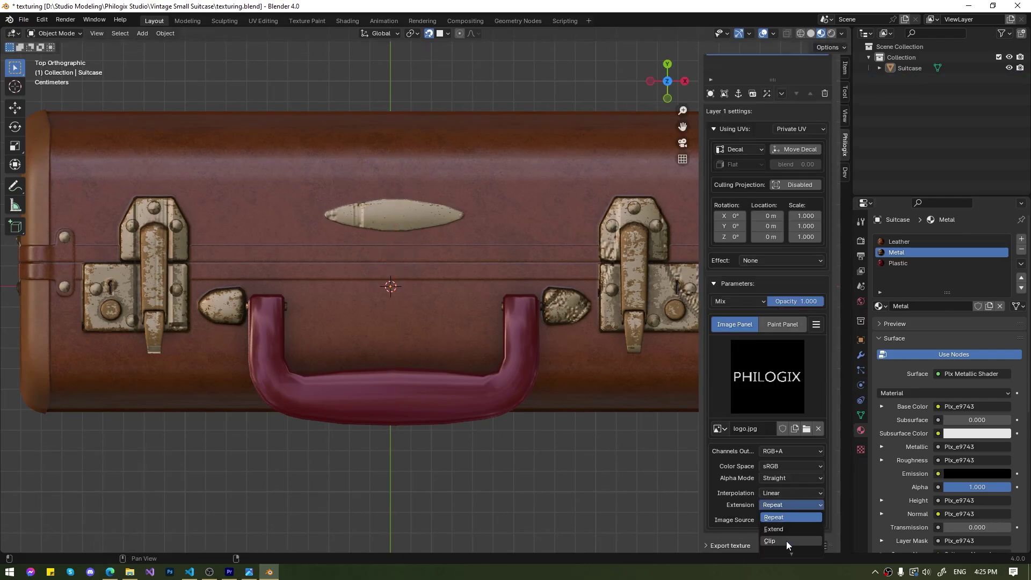
Step: Scale the logo decal to 0.334 so the lettering fits inside the oval metal plate
{"action": "left_click", "coordinate": [797, 149]}
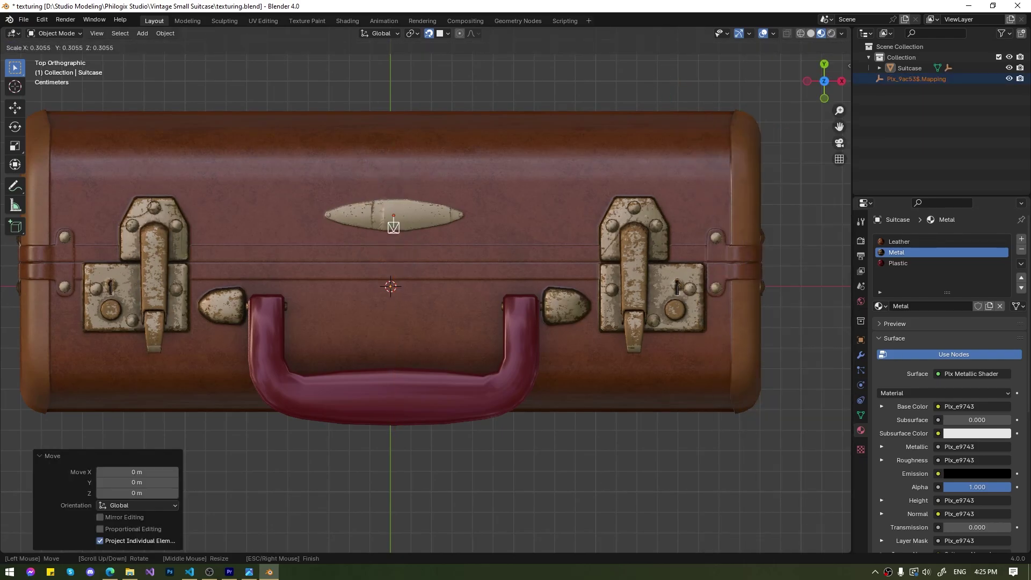
{"action": "key", "text": "Escape"}
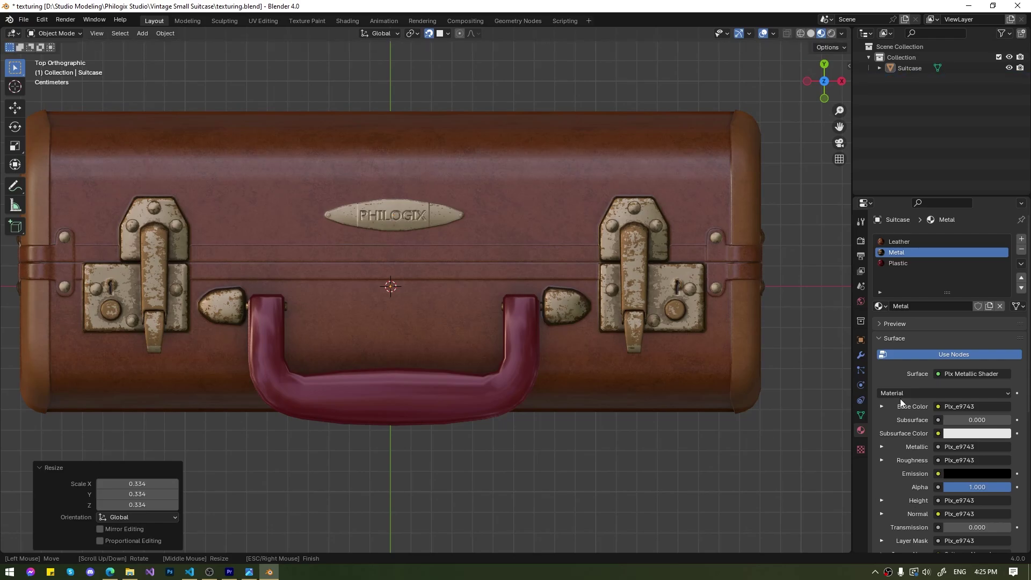
{"action": "middle_click", "coordinate": [904, 396]}
{"action": "right_click", "coordinate": [904, 397]}
Step: Enable Culling Projection for the logo decal and check the plate from an angle
{"action": "scroll", "coordinate": [475, 466], "scroll_direction": "down", "scroll_amount": 3}
{"action": "scroll", "coordinate": [475, 467], "scroll_direction": "up", "scroll_amount": 5}
{"action": "middle_click_drag", "start_coordinate": [475, 467], "coordinate": [371, 379]}
{"action": "scroll", "coordinate": [782, 215], "scroll_direction": "up", "scroll_amount": 4}
{"action": "left_click", "coordinate": [783, 267]}
{"action": "middle_click_drag", "start_coordinate": [667, 398], "coordinate": [483, 221]}
{"action": "middle_click_drag", "start_coordinate": [483, 221], "coordinate": [474, 269]}
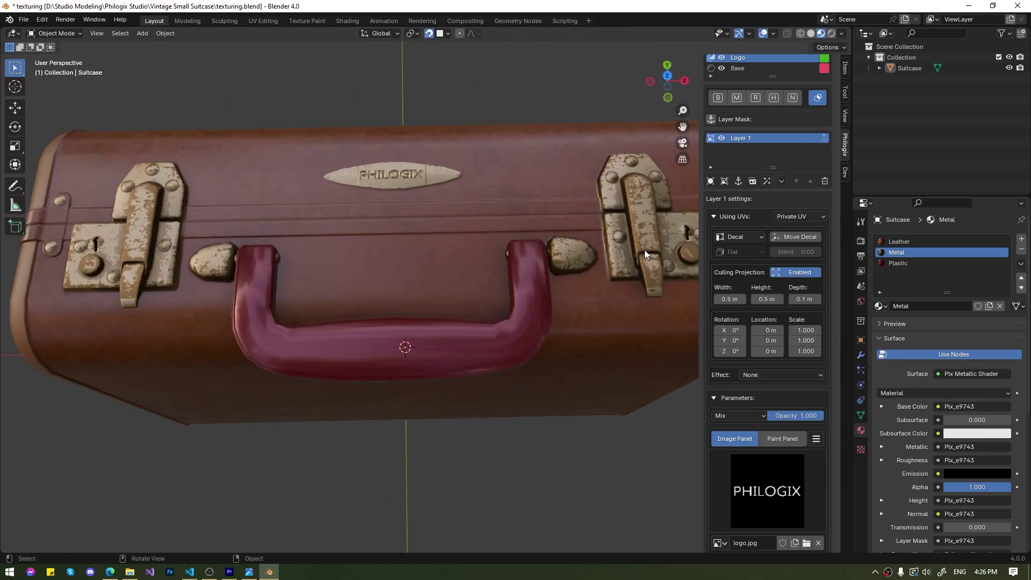
{"action": "middle_click_drag", "start_coordinate": [646, 255], "coordinate": [647, 268]}
Step: Add a surface layer with Float 0.000 to Logo's mask and move it below the logo image layer
{"action": "left_click", "coordinate": [711, 181]}
{"action": "scroll", "coordinate": [752, 397], "scroll_direction": "down", "scroll_amount": 2}
{"action": "left_click_drag", "start_coordinate": [786, 520], "coordinate": [713, 521]}
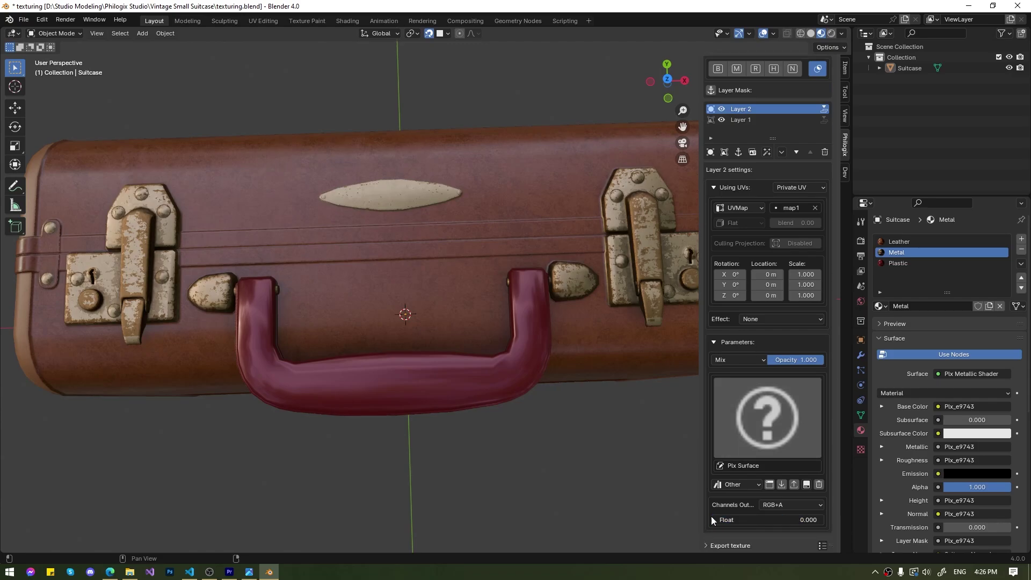
{"action": "left_click", "coordinate": [797, 153]}
{"action": "middle_click_drag", "start_coordinate": [437, 306], "coordinate": [694, 141]}
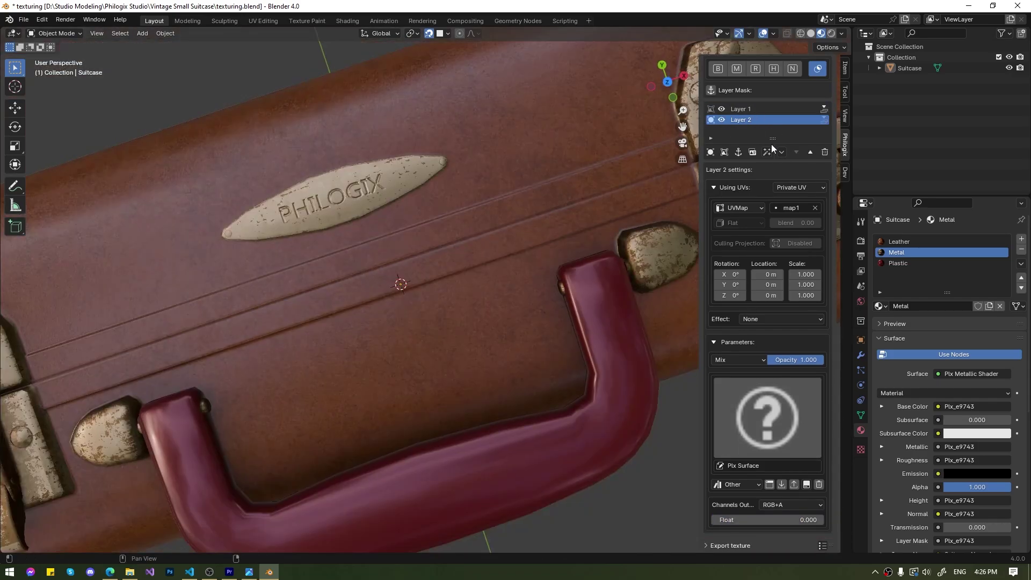
{"action": "scroll", "coordinate": [771, 144], "scroll_direction": "up", "scroll_amount": 2}
Step: Set the Float of Logo's Height surface to 0.499 and save the file
{"action": "left_click", "coordinate": [773, 137]}
{"action": "left_click", "coordinate": [717, 255]}
{"action": "scroll", "coordinate": [520, 295], "scroll_direction": "down", "scroll_amount": 4}
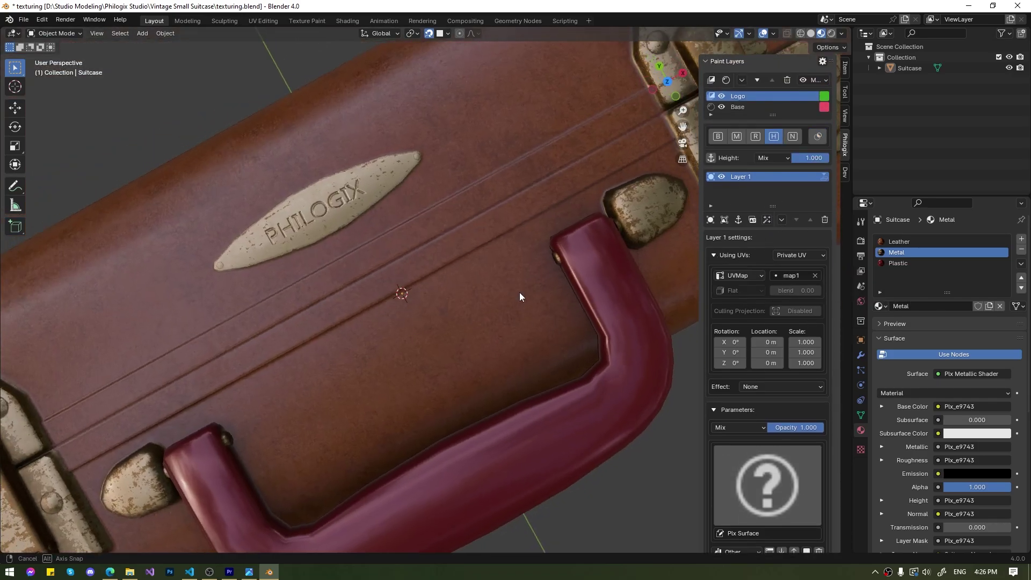
{"action": "key", "text": "Return"}
{"action": "scroll", "coordinate": [356, 265], "scroll_direction": "up", "scroll_amount": 3}
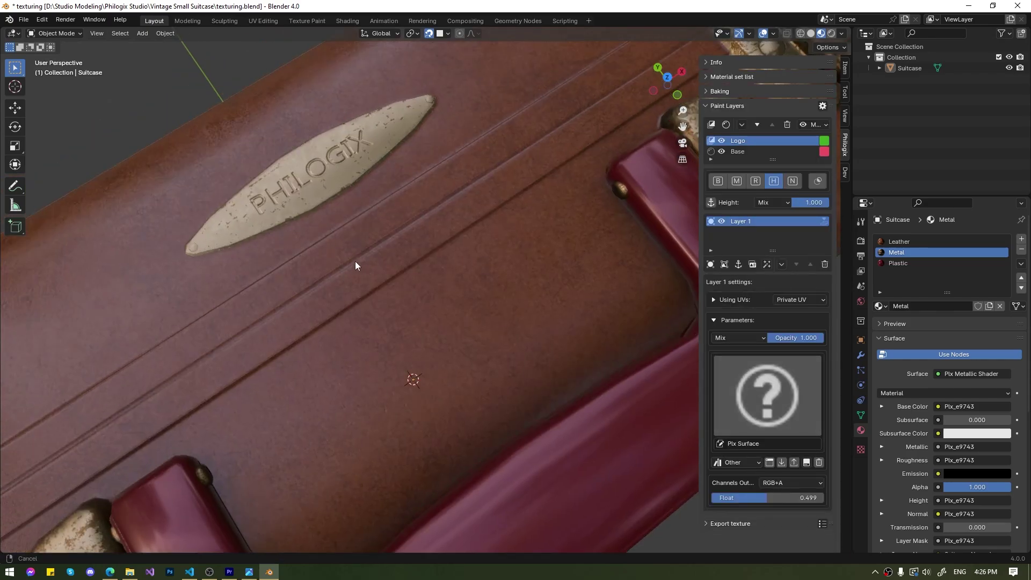
{"action": "scroll", "coordinate": [396, 302], "scroll_direction": "down", "scroll_amount": 7}
{"action": "key", "text": "KP_7"}
{"action": "key", "text": "ctrl+s"}
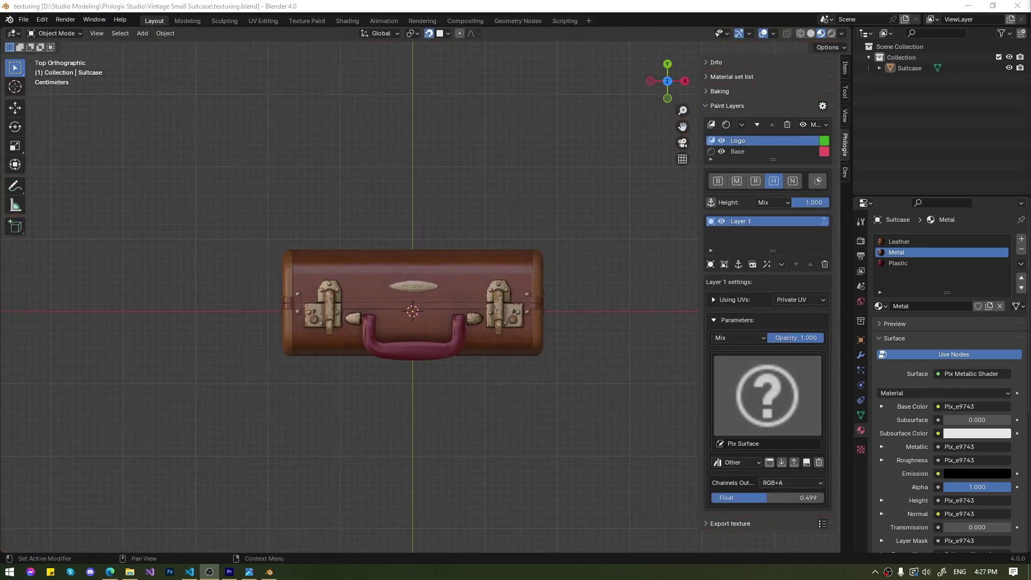
Step: Copy the Logo paint layer from Metal and paste it above Base in the Plastic material
{"action": "right_click", "coordinate": [739, 221]}
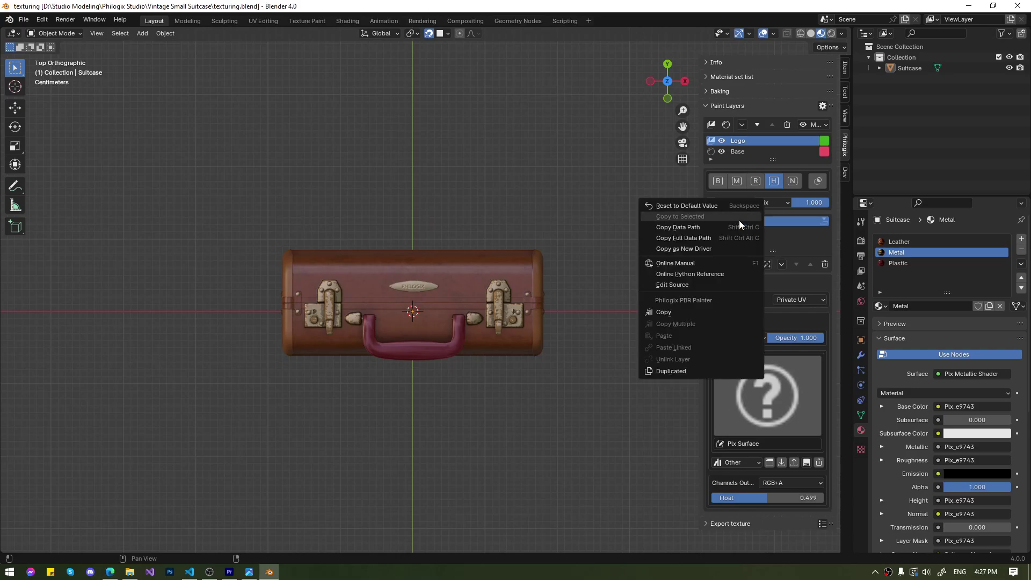
{"action": "right_click", "coordinate": [739, 140]}
{"action": "left_click", "coordinate": [687, 246]}
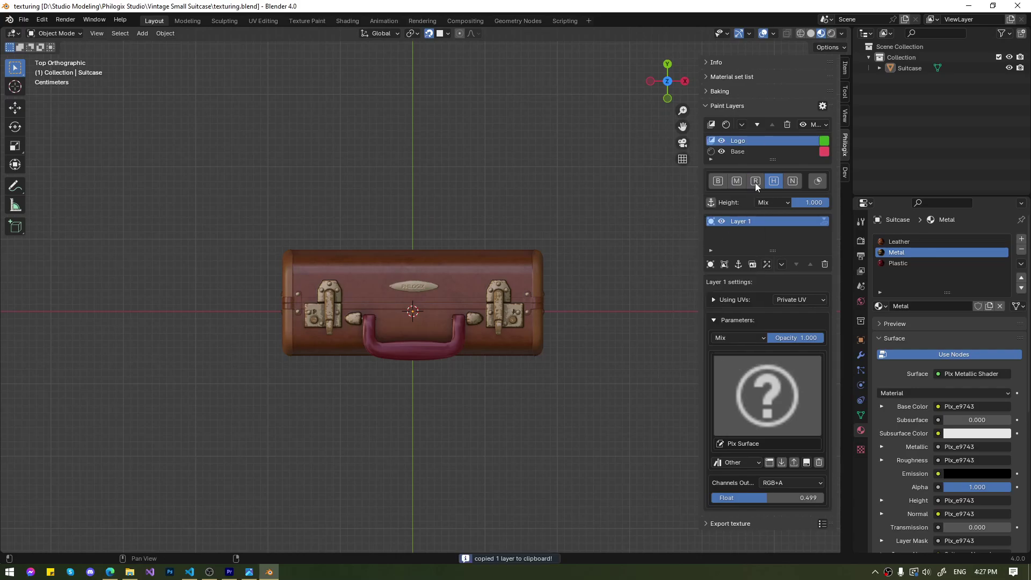
{"action": "left_click", "coordinate": [733, 107]}
{"action": "left_click", "coordinate": [740, 77]}
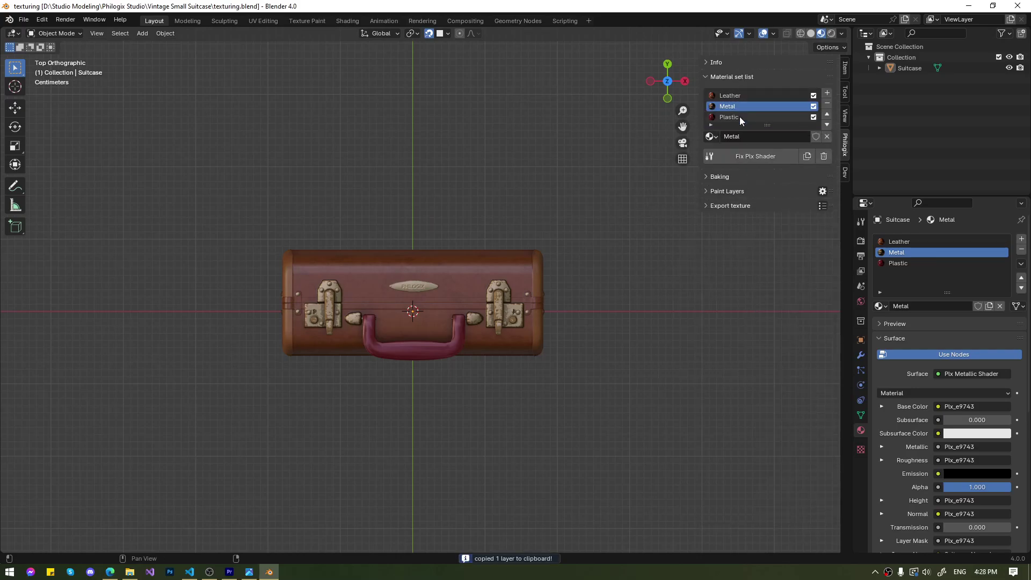
{"action": "left_click", "coordinate": [740, 117]}
{"action": "left_click", "coordinate": [733, 191]}
{"action": "right_click", "coordinate": [754, 226]}
{"action": "left_click", "coordinate": [700, 253]}
{"action": "middle_click_drag", "start_coordinate": [543, 407], "coordinate": [561, 361], "text": "shift"}
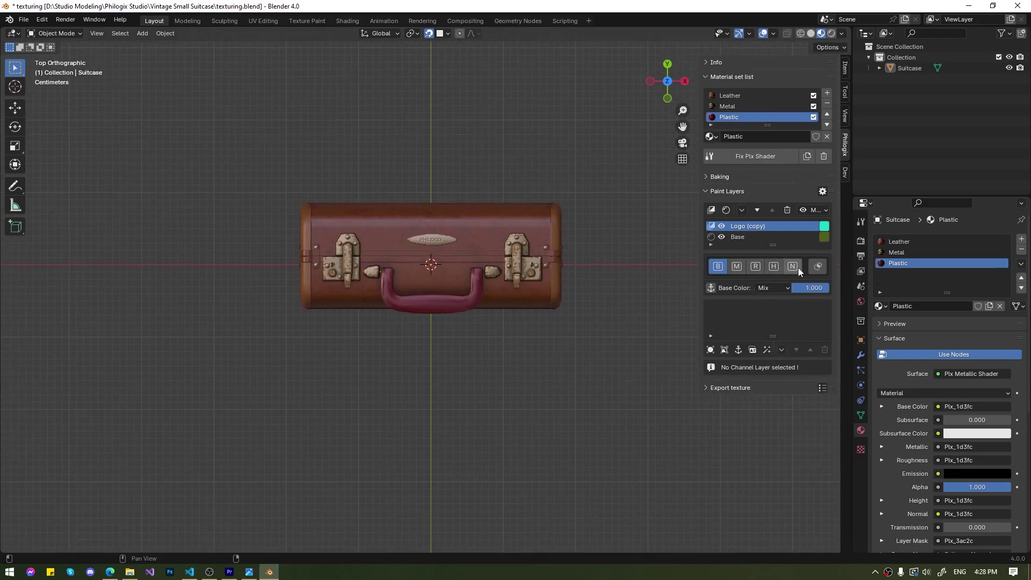
Step: Move the decal of Layer 1 in the Logo (copy) mask onto the handle's grip, then rotate and enlarge it there
{"action": "left_click", "coordinate": [818, 267]}
{"action": "left_click", "coordinate": [740, 308]}
{"action": "left_click", "coordinate": [714, 401]}
{"action": "left_click", "coordinate": [714, 385]}
{"action": "left_click", "coordinate": [788, 407]}
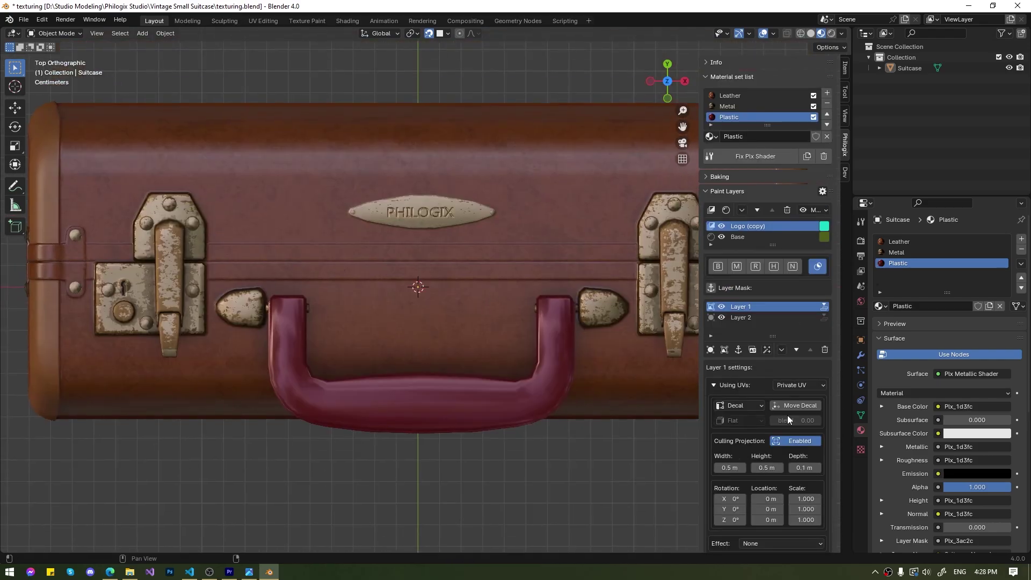
{"action": "left_click_drag", "start_coordinate": [415, 406], "coordinate": [419, 408]}
{"action": "left_click", "coordinate": [419, 408]}
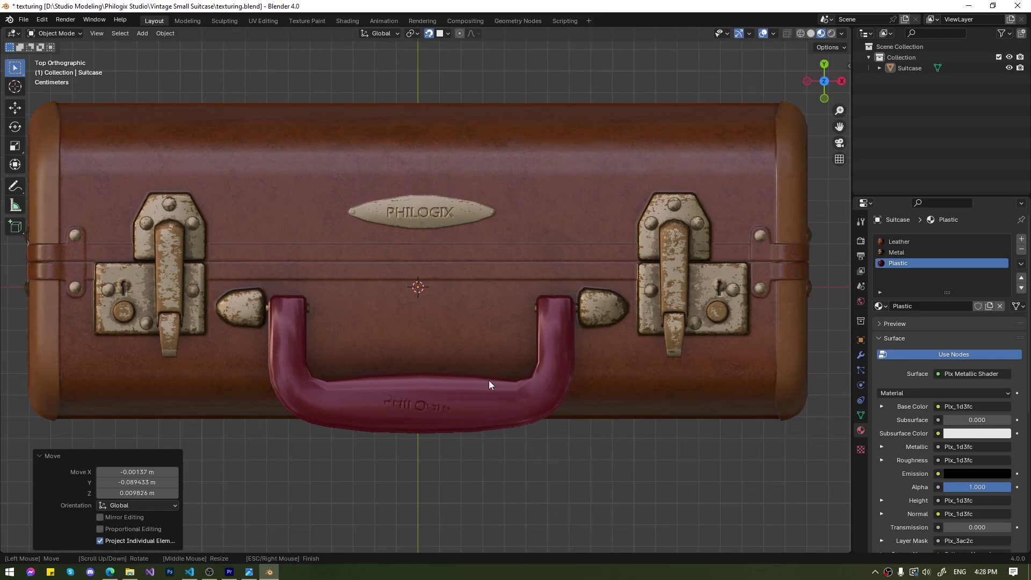
{"action": "middle_click", "coordinate": [519, 375]}
{"action": "left_click", "coordinate": [588, 371]}
{"action": "key", "text": "Escape"}
{"action": "middle_click_drag", "start_coordinate": [513, 462], "coordinate": [599, 385]}
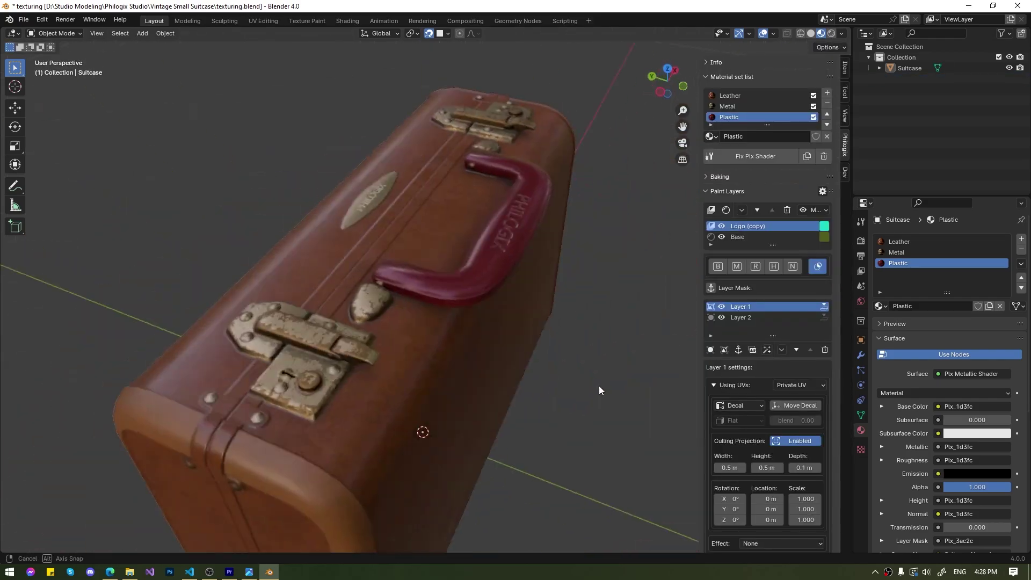
Step: Set the handle logo decal's Z rotation to 2.1° to align it with the grip
{"action": "key", "text": "KP_7"}
{"action": "scroll", "coordinate": [485, 388], "scroll_direction": "up", "scroll_amount": 5}
{"action": "middle_click_drag", "start_coordinate": [485, 392], "coordinate": [453, 251], "text": "shift"}
{"action": "scroll", "coordinate": [737, 490], "scroll_direction": "down", "scroll_amount": 2}
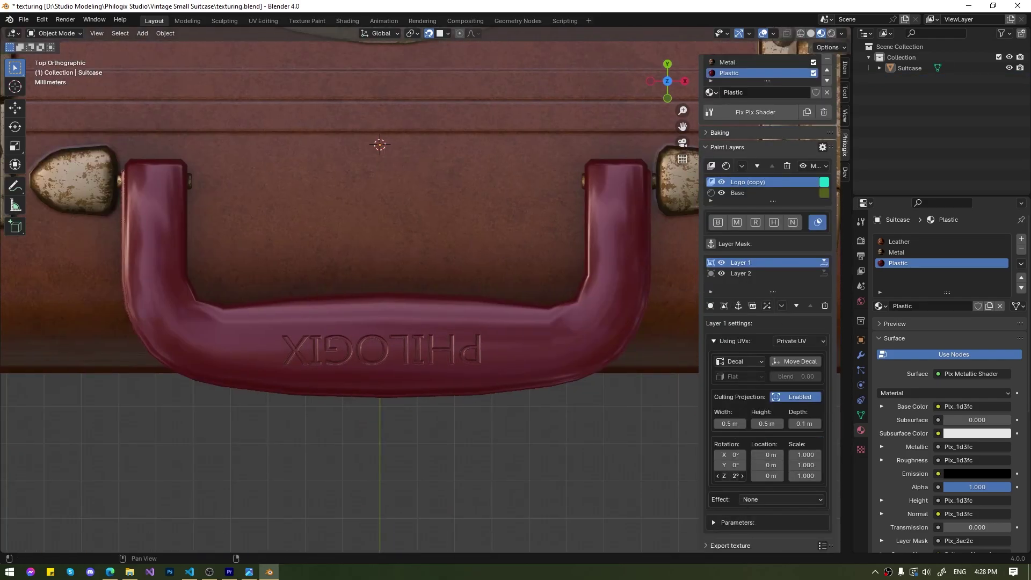
{"action": "left_click_drag", "start_coordinate": [730, 476], "coordinate": [733, 476]}
{"action": "scroll", "coordinate": [569, 411], "scroll_direction": "down", "scroll_amount": 7}
{"action": "middle_click_drag", "start_coordinate": [628, 456], "coordinate": [479, 337]}
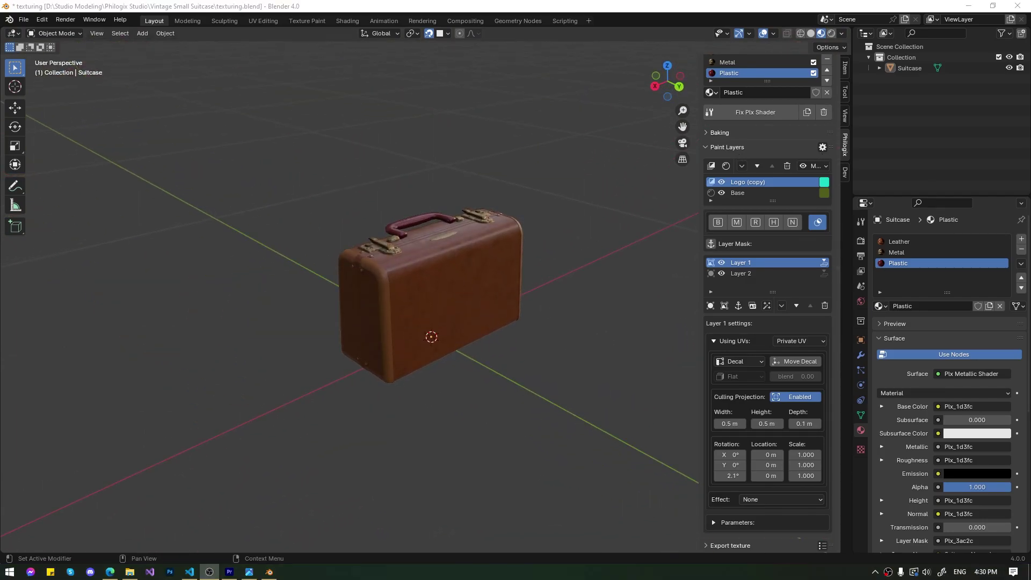
Step: Add a material paint layer named Dust above Side in the Leather material
{"action": "scroll", "coordinate": [564, 352], "scroll_direction": "up", "scroll_amount": 5}
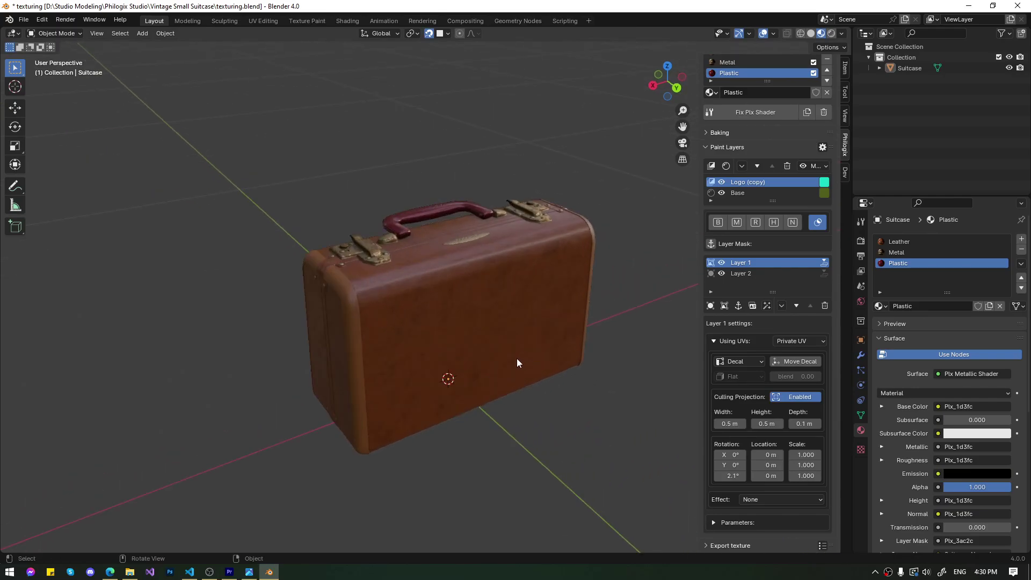
{"action": "middle_click_drag", "start_coordinate": [563, 349], "coordinate": [523, 322], "text": "shift"}
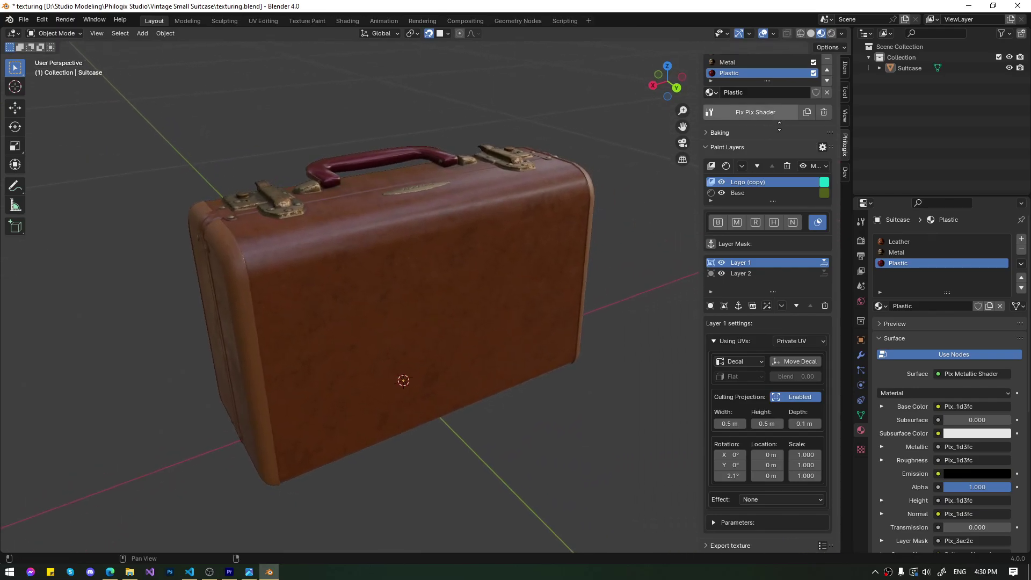
{"action": "scroll", "coordinate": [734, 102], "scroll_direction": "up", "scroll_amount": 2}
{"action": "left_click", "coordinate": [750, 95]}
{"action": "left_click", "coordinate": [736, 75]}
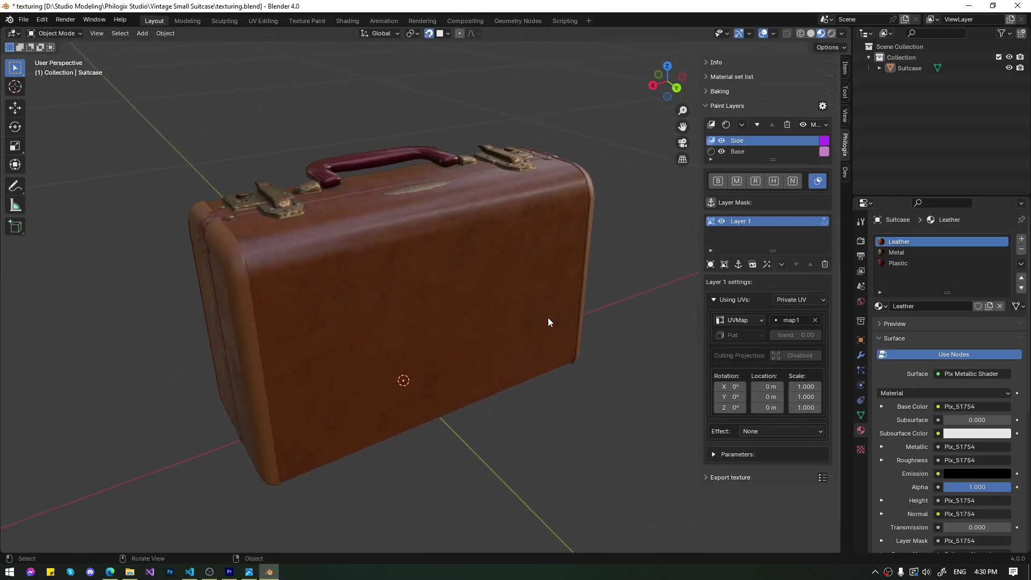
{"action": "middle_click_drag", "start_coordinate": [548, 323], "coordinate": [574, 353]}
{"action": "left_click", "coordinate": [726, 125]}
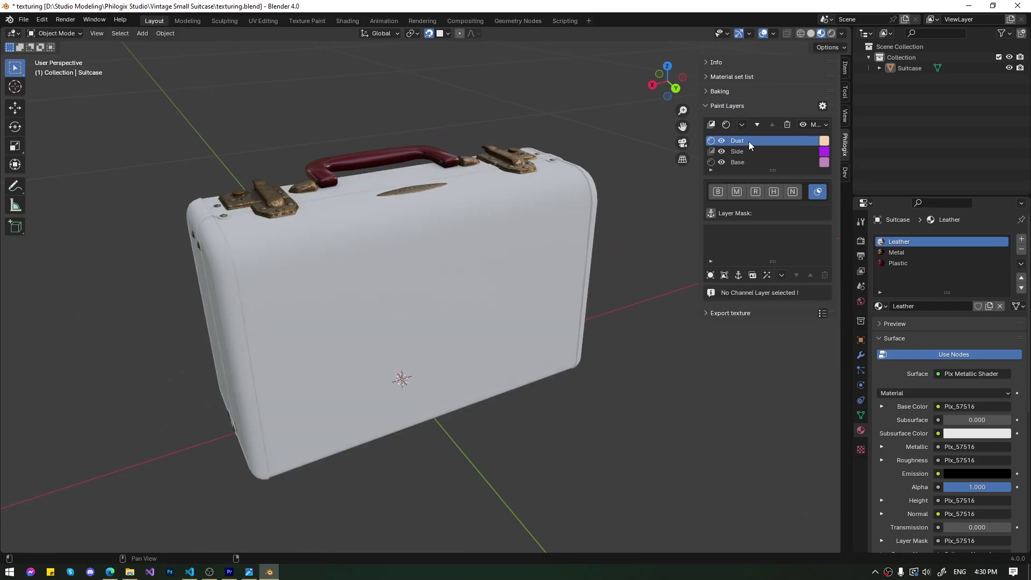
Step: Assign the Smart Rust Coar material to the Dust layer and map it by Object coordinates with Box projection
{"action": "left_click", "coordinate": [755, 331]}
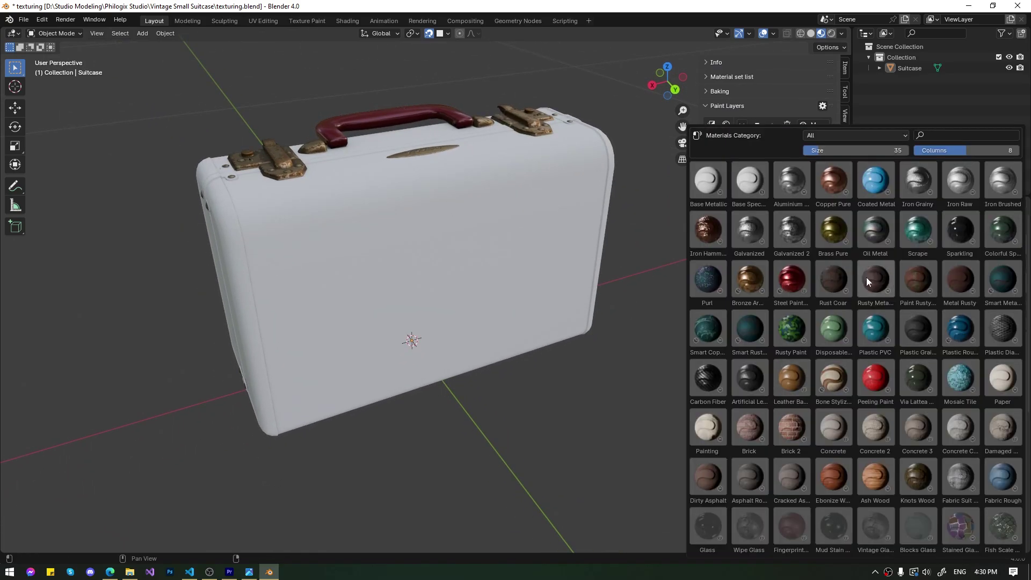
{"action": "left_click", "coordinate": [752, 333]}
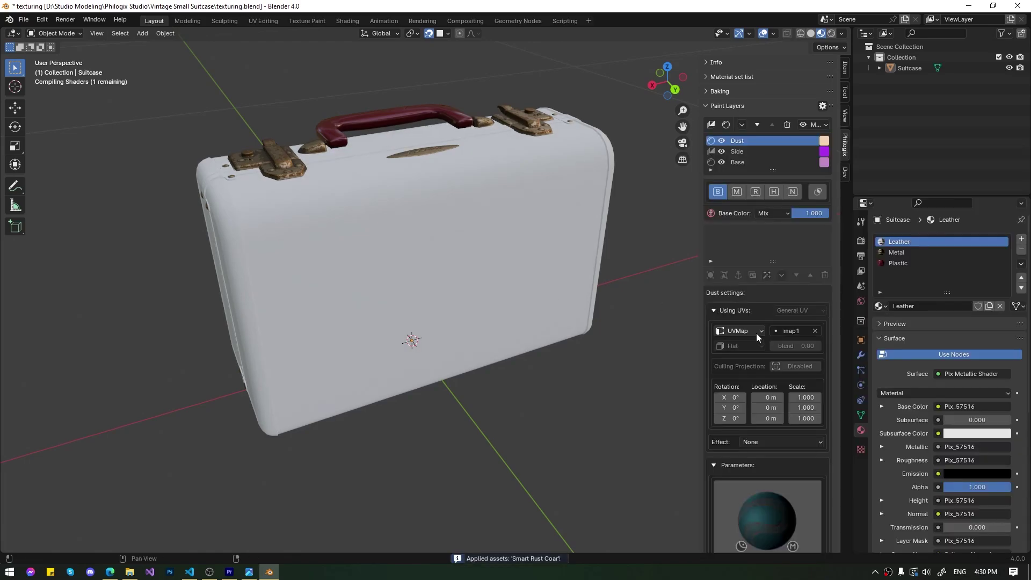
{"action": "left_click", "coordinate": [729, 381]}
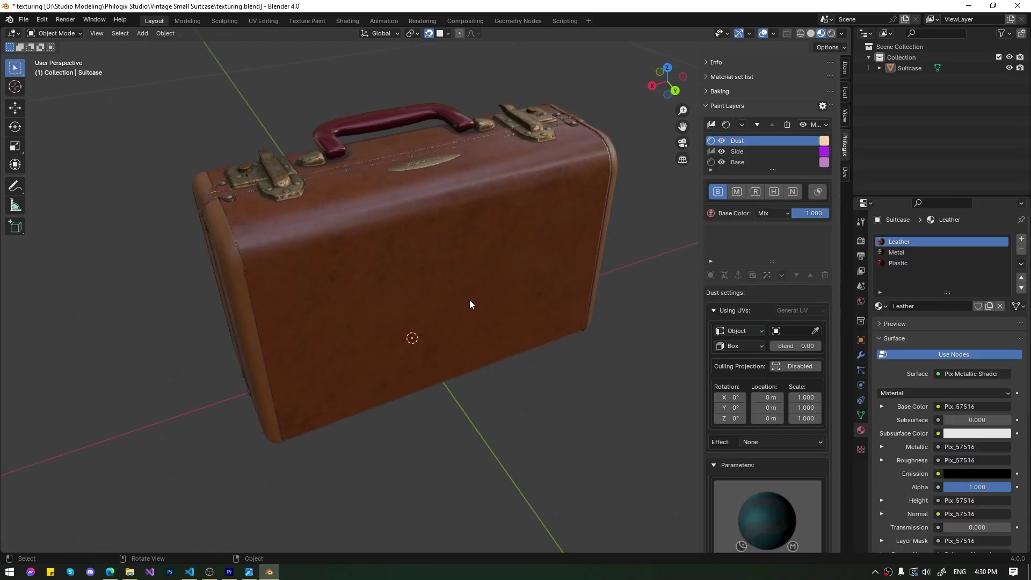
Step: Tune the Dust layer with Height channel strength 0.010, Height 0.501, AO 0.783, Detail 10 and Surface Grain 0.856
{"action": "scroll", "coordinate": [473, 290], "scroll_direction": "up", "scroll_amount": 5}
{"action": "scroll", "coordinate": [475, 284], "scroll_direction": "down", "scroll_amount": 3}
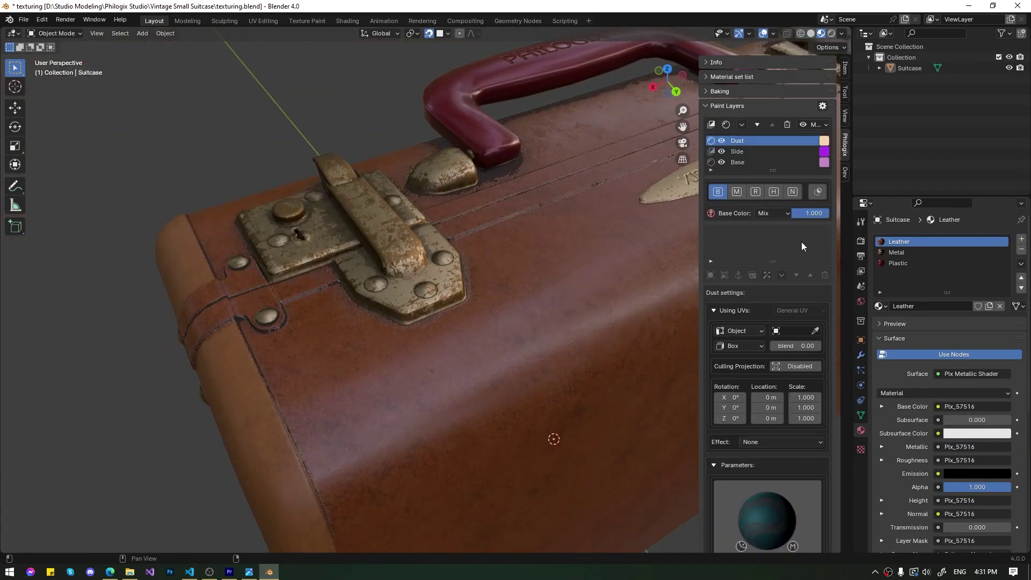
{"action": "type", "text": "10"}
{"action": "key", "text": "Return"}
{"action": "scroll", "coordinate": [468, 306], "scroll_direction": "up", "scroll_amount": 3}
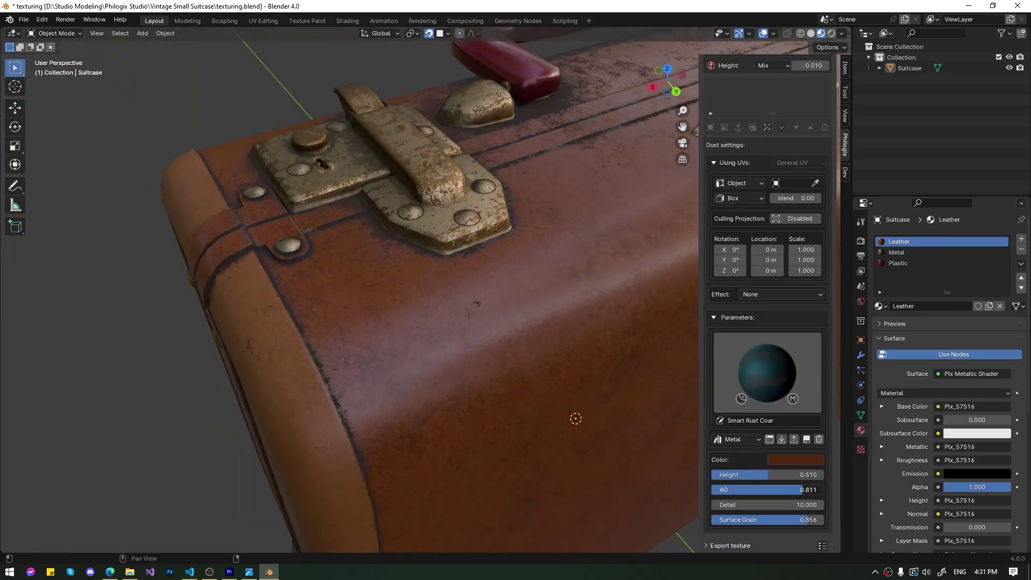
{"action": "middle_click_drag", "start_coordinate": [484, 268], "coordinate": [533, 252]}
{"action": "scroll", "coordinate": [533, 251], "scroll_direction": "up", "scroll_amount": 5}
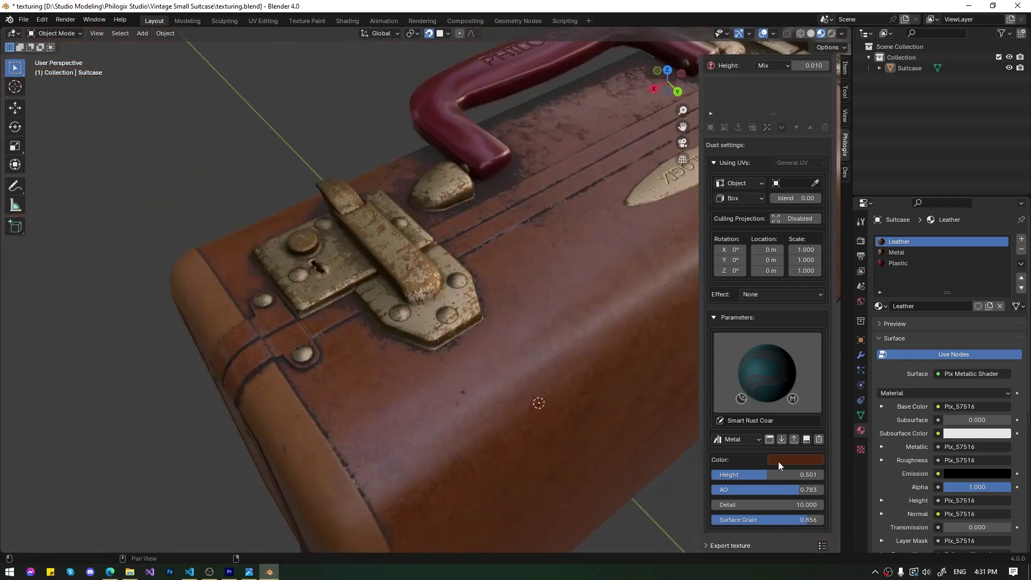
Step: Change the Dust layer's rust color to a muted reddish brown
{"action": "left_click", "coordinate": [779, 461]}
{"action": "mouse_move", "coordinate": [832, 433]}
{"action": "left_mouse_down"}
{"action": "mouse_move", "coordinate": [794, 433]}
{"action": "mouse_move", "coordinate": [822, 423]}
{"action": "left_mouse_up"}
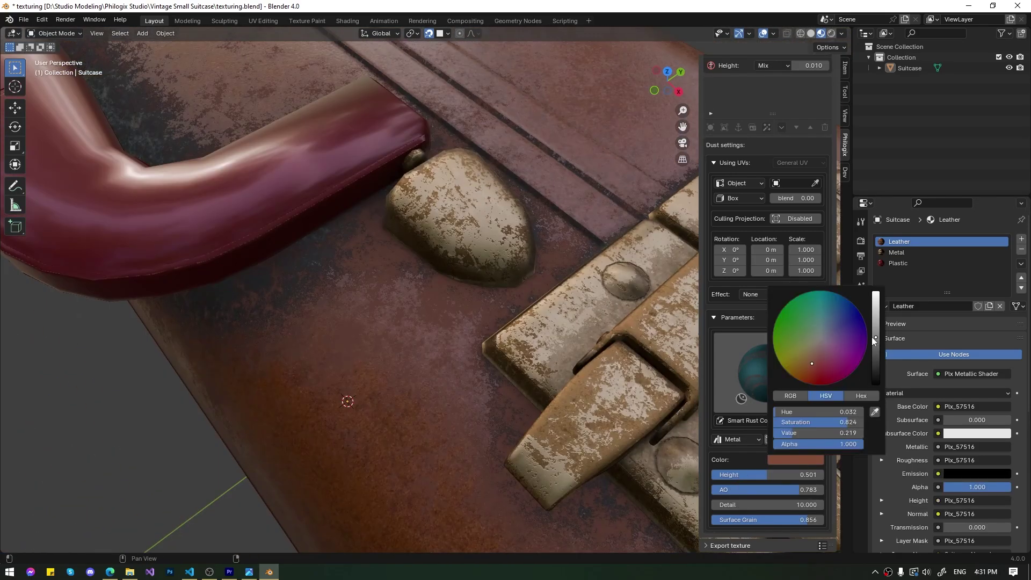
{"action": "left_click_drag", "start_coordinate": [873, 339], "coordinate": [873, 349]}
Step: Lower the Dust layer's Base Color strength and set its Roughness strength to 0.507
{"action": "left_click", "coordinate": [715, 163]}
{"action": "left_click", "coordinate": [719, 179]}
{"action": "mouse_move", "coordinate": [816, 200]}
{"action": "left_mouse_down"}
{"action": "mouse_move", "coordinate": [777, 200]}
{"action": "mouse_move", "coordinate": [806, 201]}
{"action": "left_mouse_up"}
{"action": "left_click", "coordinate": [756, 178]}
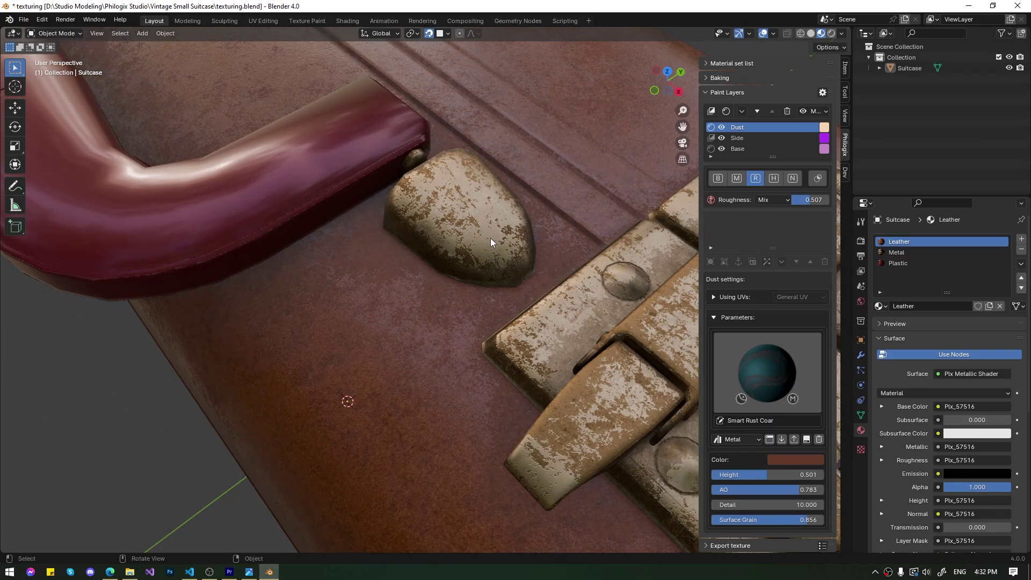
Step: Check the Leather material's Base layer parameters against the look of the whole suitcase
{"action": "scroll", "coordinate": [491, 240], "scroll_direction": "down", "scroll_amount": 5}
{"action": "middle_click_drag", "start_coordinate": [623, 285], "coordinate": [473, 264]}
{"action": "right_click_drag", "start_coordinate": [473, 265], "coordinate": [333, 284], "text": "alt"}
{"action": "scroll", "coordinate": [333, 284], "scroll_direction": "down", "scroll_amount": 3}
{"action": "middle_click_drag", "start_coordinate": [484, 290], "coordinate": [479, 298]}
{"action": "left_click", "coordinate": [738, 149]}
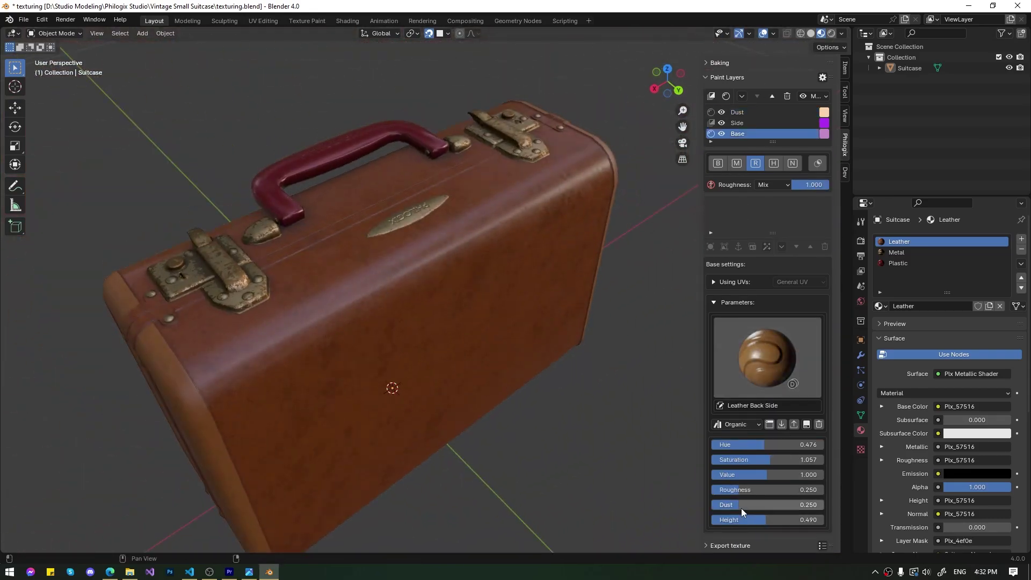
{"action": "mouse_move", "coordinate": [742, 507]}
{"action": "left_mouse_down"}
{"action": "mouse_move", "coordinate": [727, 507]}
{"action": "mouse_move", "coordinate": [742, 491]}
{"action": "left_mouse_up"}
{"action": "middle_click_drag", "start_coordinate": [371, 317], "coordinate": [400, 357]}
{"action": "scroll", "coordinate": [412, 362], "scroll_direction": "down", "scroll_amount": 2}
Step: Set the Leather Dust layer's Surface Grain to 0.747 and its Roughness strength to 0.5
{"action": "left_click", "coordinate": [738, 112]}
{"action": "scroll", "coordinate": [418, 365], "scroll_direction": "up", "scroll_amount": 3}
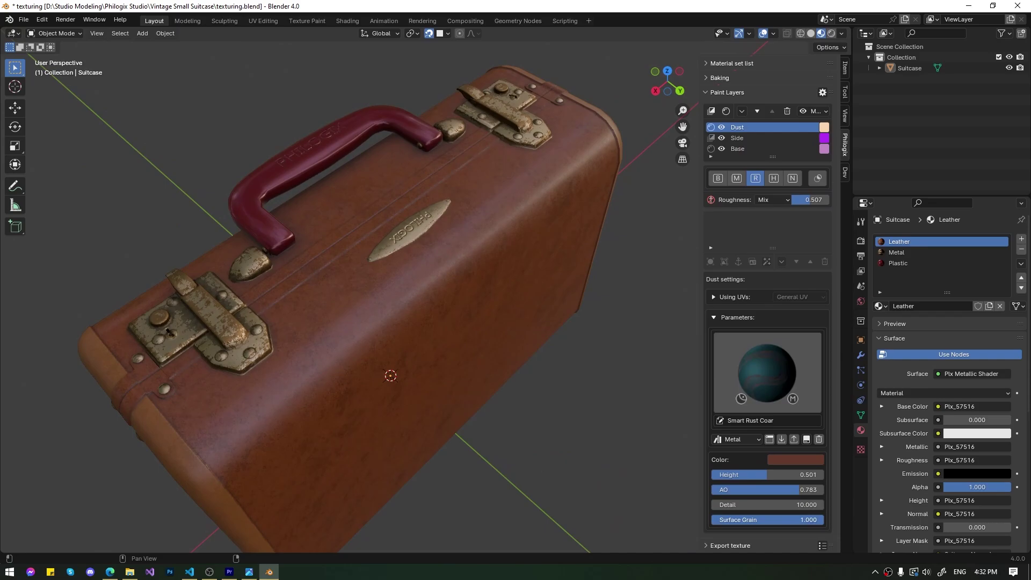
{"action": "type", "text": "0.5"}
{"action": "key", "text": "Return"}
{"action": "scroll", "coordinate": [405, 272], "scroll_direction": "down", "scroll_amount": 3}
{"action": "scroll", "coordinate": [426, 202], "scroll_direction": "up", "scroll_amount": 5}
{"action": "middle_click_drag", "start_coordinate": [426, 202], "coordinate": [462, 215]}
{"action": "left_click", "coordinate": [822, 200]}
{"action": "type", "text": "0.75"}
{"action": "key", "text": "Return"}
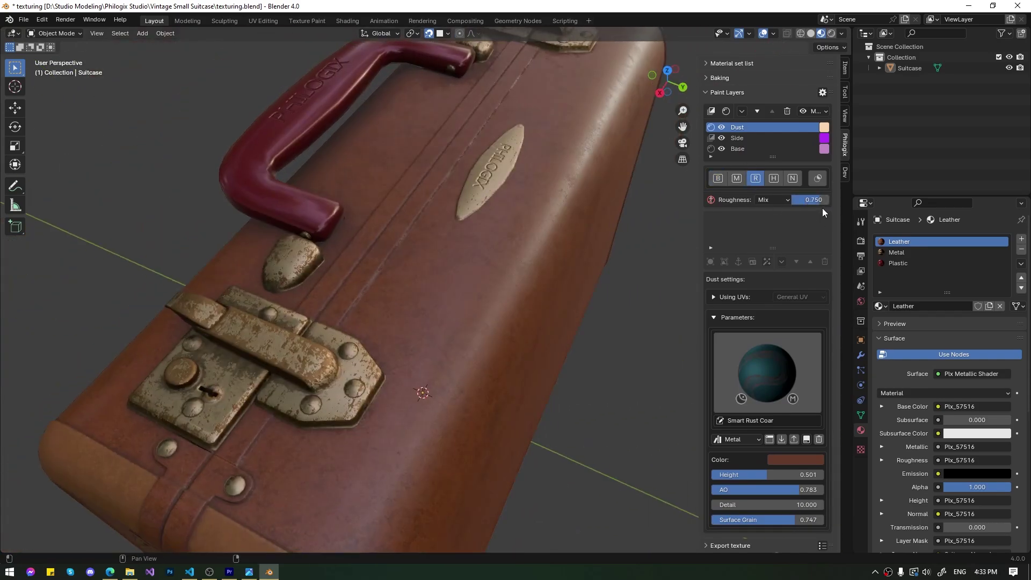
{"action": "left_click", "coordinate": [822, 201]}
{"action": "type", "text": "0.5"}
{"action": "key", "text": "Return"}
Step: Set the Dust layer's Detail to 9.900 while checking the leather around the handle
{"action": "scroll", "coordinate": [586, 343], "scroll_direction": "down", "scroll_amount": 5}
{"action": "middle_click_drag", "start_coordinate": [545, 341], "coordinate": [591, 354]}
{"action": "scroll", "coordinate": [586, 347], "scroll_direction": "up", "scroll_amount": 6}
{"action": "middle_click_drag", "start_coordinate": [527, 325], "coordinate": [568, 339]}
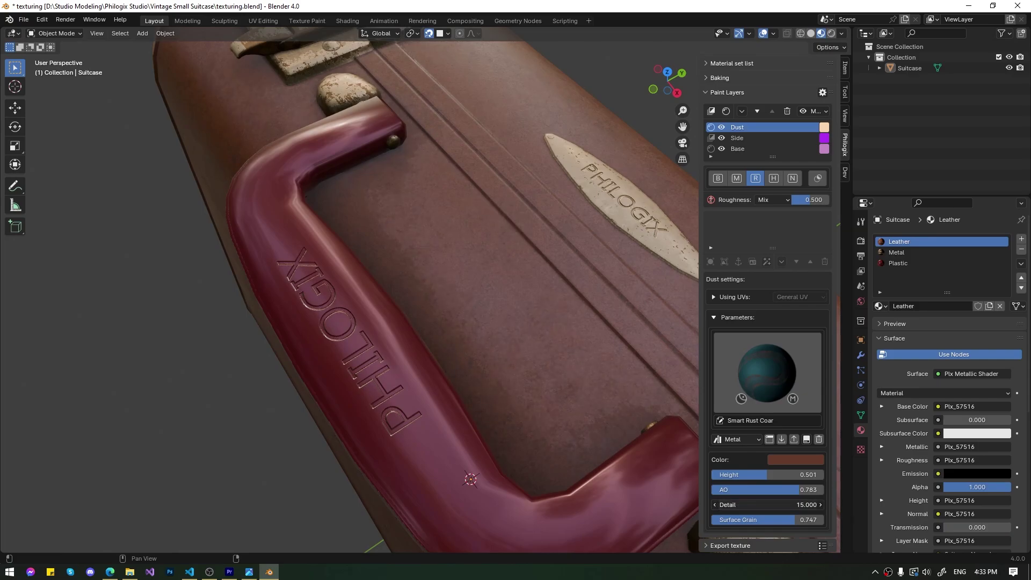
{"action": "left_click_drag", "start_coordinate": [793, 520], "coordinate": [823, 520]}
{"action": "scroll", "coordinate": [516, 398], "scroll_direction": "down", "scroll_amount": 6}
{"action": "mouse_move", "coordinate": [580, 425]}
{"action": "middle_mouse_down"}
{"action": "mouse_move", "coordinate": [502, 394]}
{"action": "mouse_move", "coordinate": [430, 384]}
{"action": "middle_mouse_up"}
Step: Copy the Dust paint layer from Leather and paste it above Logo in the Metal material
{"action": "right_click", "coordinate": [723, 129]}
{"action": "left_click", "coordinate": [721, 144]}
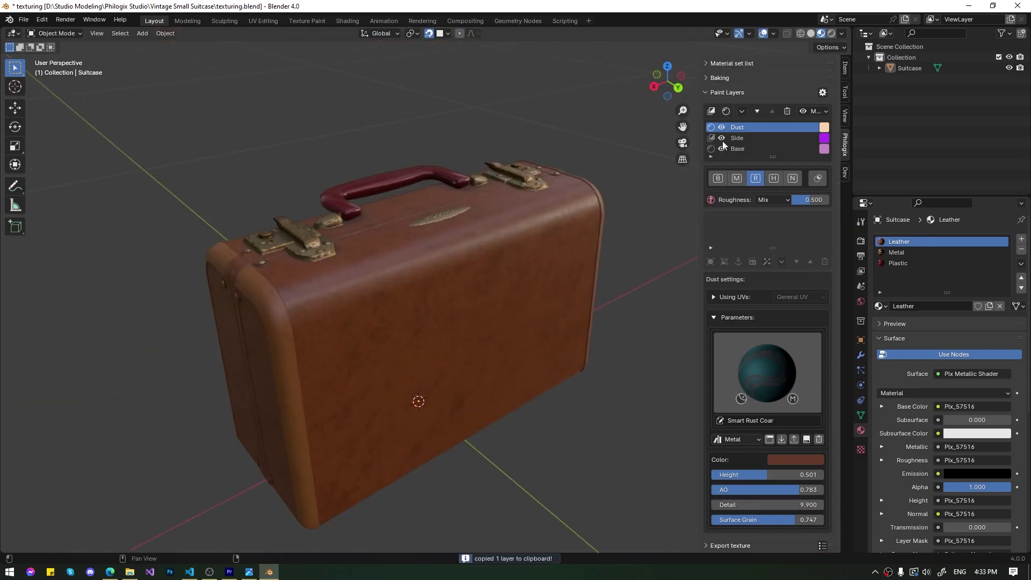
{"action": "left_click", "coordinate": [727, 92]}
{"action": "left_click", "coordinate": [732, 77]}
{"action": "left_click", "coordinate": [738, 107]}
{"action": "scroll", "coordinate": [483, 242], "scroll_direction": "up", "scroll_amount": 4}
{"action": "middle_click_drag", "start_coordinate": [483, 231], "coordinate": [484, 251]}
{"action": "left_click", "coordinate": [737, 191]}
{"action": "right_click", "coordinate": [723, 228]}
{"action": "left_click", "coordinate": [710, 251]}
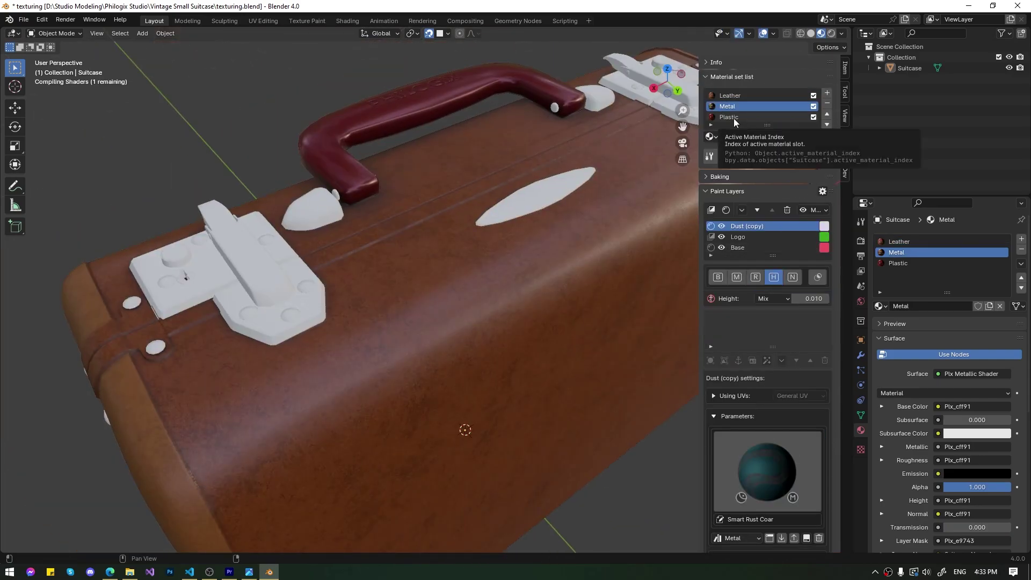
Step: Paste the copied Dust layer above Logo (copy) in the Plastic material
{"action": "left_click", "coordinate": [733, 117]}
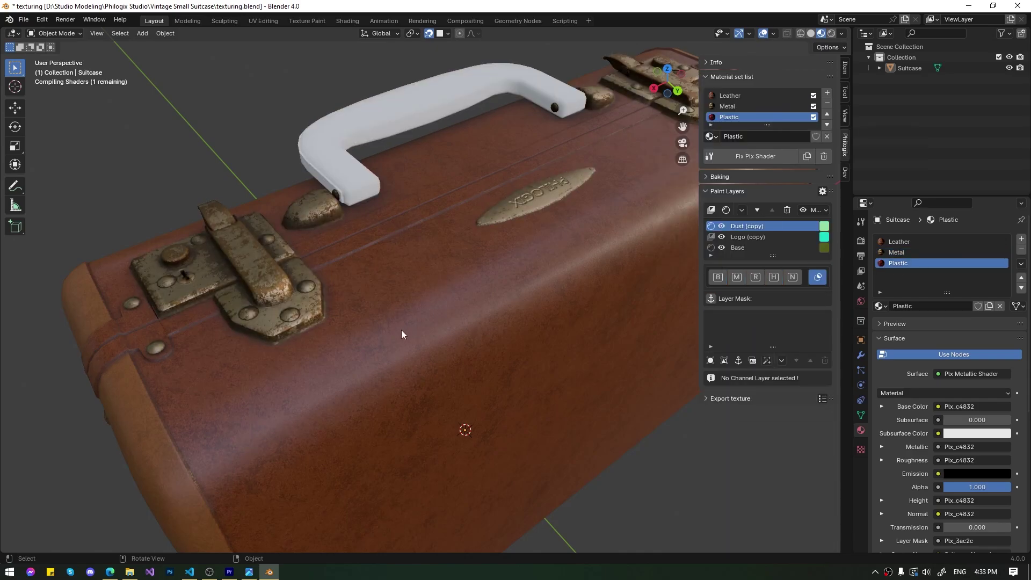
{"action": "scroll", "coordinate": [402, 328], "scroll_direction": "down", "scroll_amount": 5}
{"action": "mouse_move", "coordinate": [417, 295]}
{"action": "middle_mouse_down"}
{"action": "mouse_move", "coordinate": [436, 295]}
{"action": "mouse_move", "coordinate": [481, 369]}
{"action": "mouse_move", "coordinate": [430, 301]}
{"action": "middle_mouse_up"}
{"action": "scroll", "coordinate": [429, 301], "scroll_direction": "up", "scroll_amount": 3}
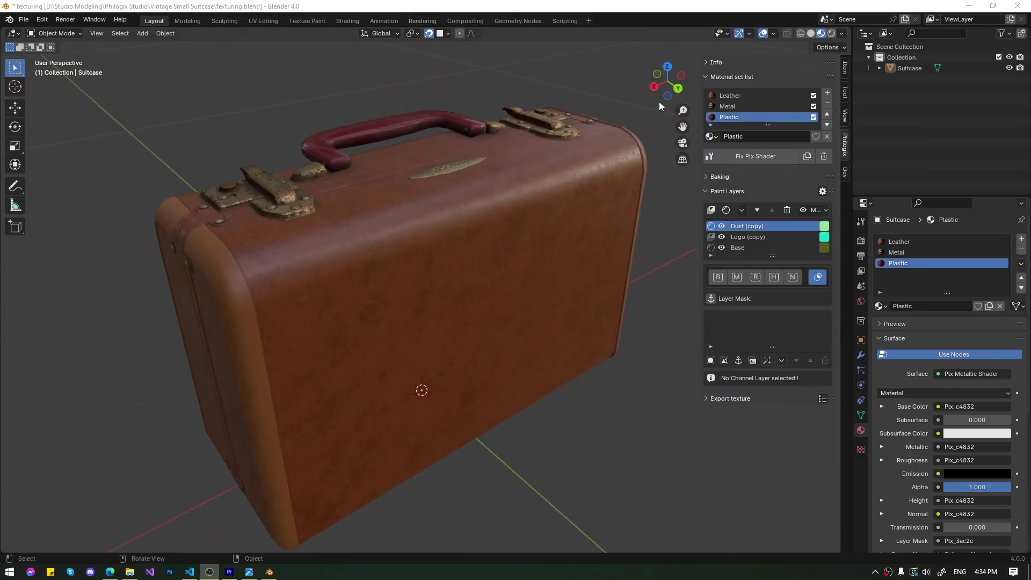
Step: Set Dirt to 0.361 and Sloughing to 0.396 on the Metal material's Base layer
{"action": "left_click", "coordinate": [743, 107]}
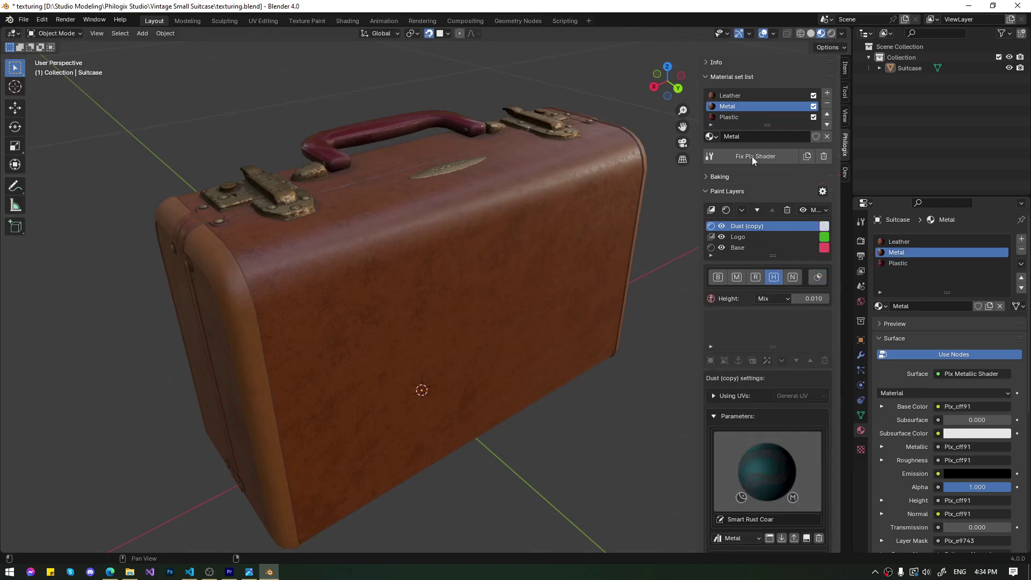
{"action": "left_click", "coordinate": [748, 247]}
{"action": "scroll", "coordinate": [748, 376], "scroll_direction": "down", "scroll_amount": 5}
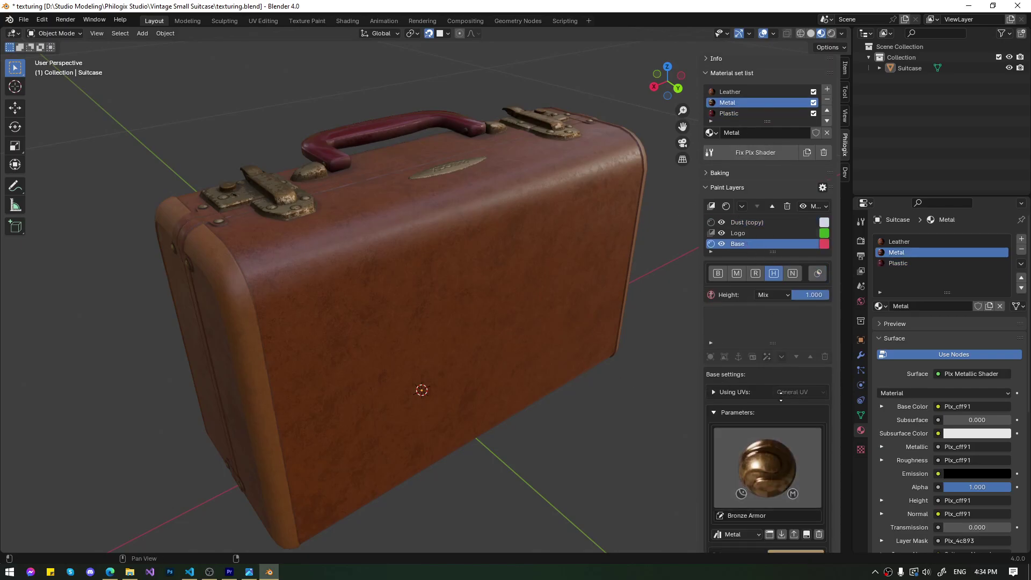
{"action": "mouse_move", "coordinate": [569, 314]}
{"action": "middle_mouse_down"}
{"action": "mouse_move", "coordinate": [528, 294]}
{"action": "mouse_move", "coordinate": [436, 343]}
{"action": "middle_mouse_up"}
{"action": "scroll", "coordinate": [436, 344], "scroll_direction": "up", "scroll_amount": 4}
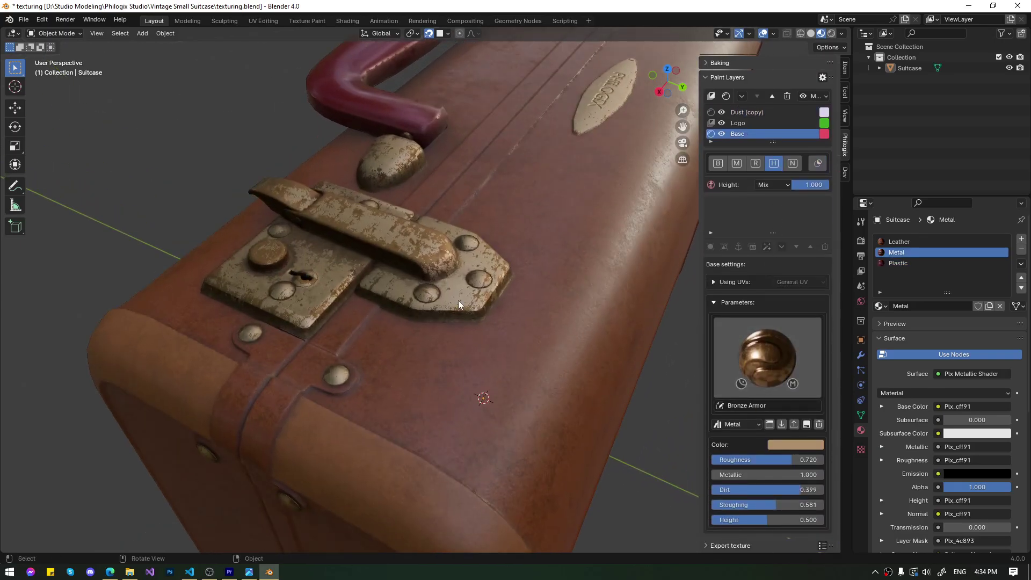
{"action": "middle_click_drag", "start_coordinate": [459, 301], "coordinate": [416, 323]}
{"action": "scroll", "coordinate": [416, 324], "scroll_direction": "up", "scroll_amount": 1}
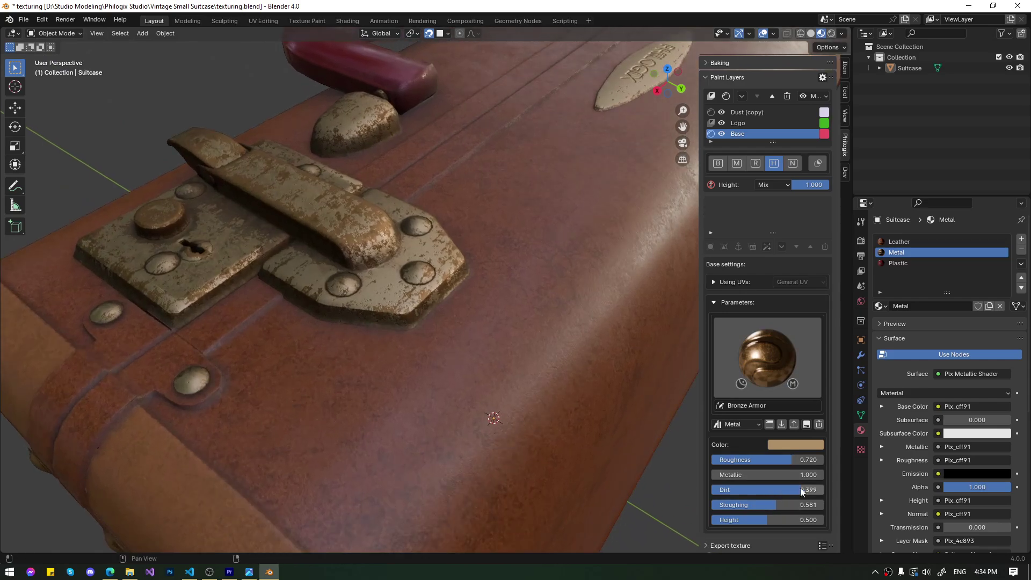
{"action": "left_click_drag", "start_coordinate": [801, 488], "coordinate": [784, 490]}
{"action": "left_click_drag", "start_coordinate": [776, 504], "coordinate": [754, 505]}
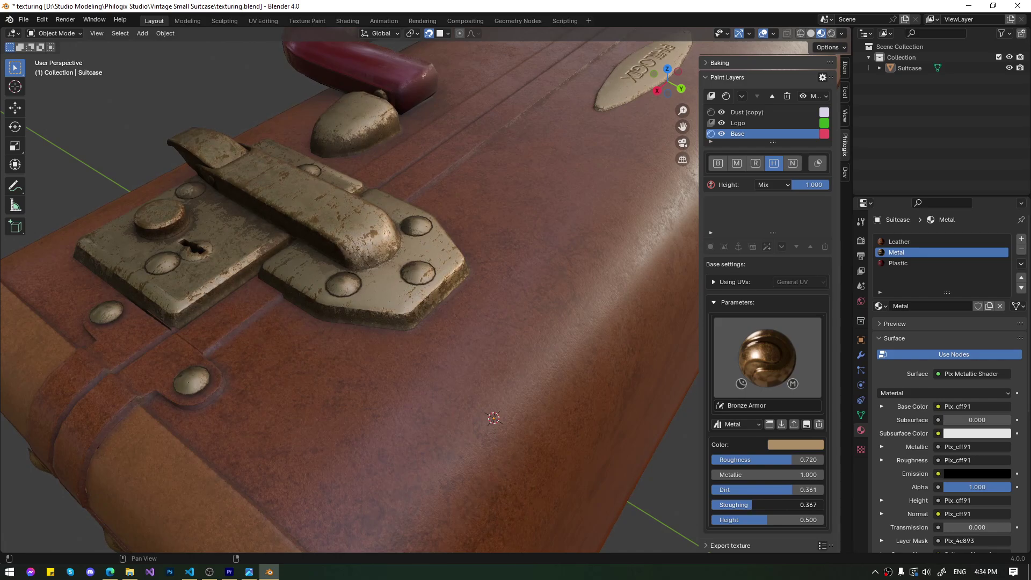
{"action": "left_click_drag", "start_coordinate": [755, 505], "coordinate": [756, 505]}
Step: Examine the wear on the metal locks and logo plate from close up and from a distance
{"action": "scroll", "coordinate": [395, 398], "scroll_direction": "down", "scroll_amount": 5}
{"action": "middle_click_drag", "start_coordinate": [394, 398], "coordinate": [460, 404]}
{"action": "scroll", "coordinate": [546, 400], "scroll_direction": "up", "scroll_amount": 1}
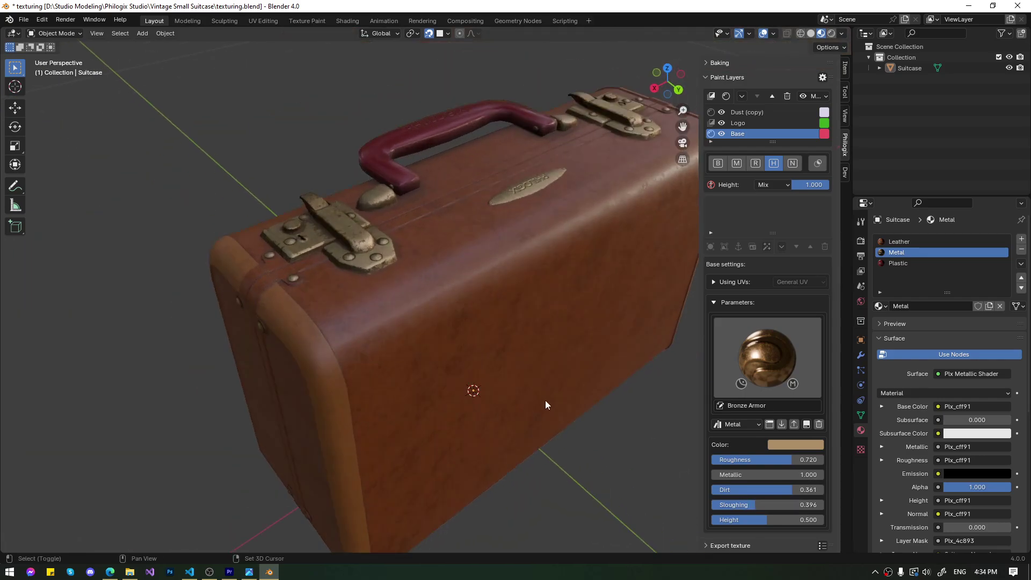
{"action": "scroll", "coordinate": [543, 397], "scroll_direction": "up", "scroll_amount": 2}
{"action": "mouse_move", "coordinate": [446, 335]}
{"action": "middle_mouse_down"}
{"action": "mouse_move", "coordinate": [424, 307]}
{"action": "mouse_move", "coordinate": [446, 317]}
{"action": "middle_mouse_up"}
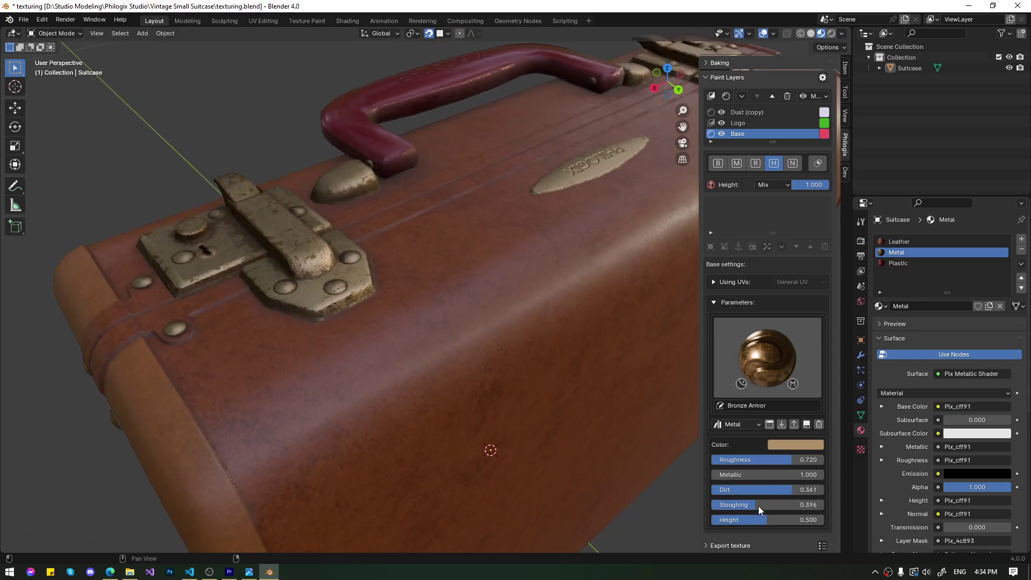
{"action": "scroll", "coordinate": [352, 337], "scroll_direction": "up", "scroll_amount": 3}
{"action": "scroll", "coordinate": [371, 347], "scroll_direction": "down", "scroll_amount": 3}
{"action": "middle_click_drag", "start_coordinate": [490, 363], "coordinate": [483, 323]}
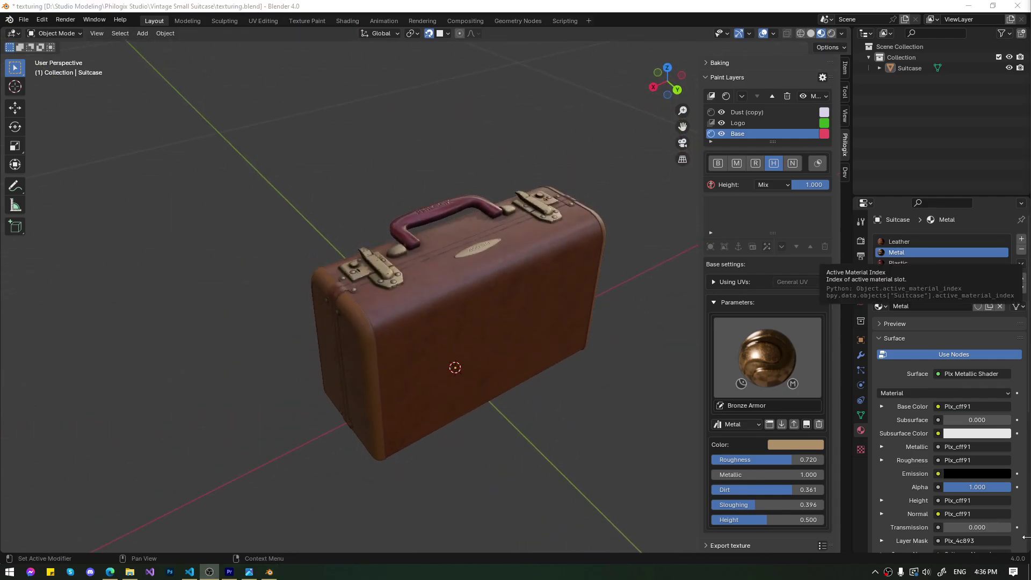
Step: Load the Blender Metallic preset as the set of texture export slots
{"action": "left_click", "coordinate": [727, 78]}
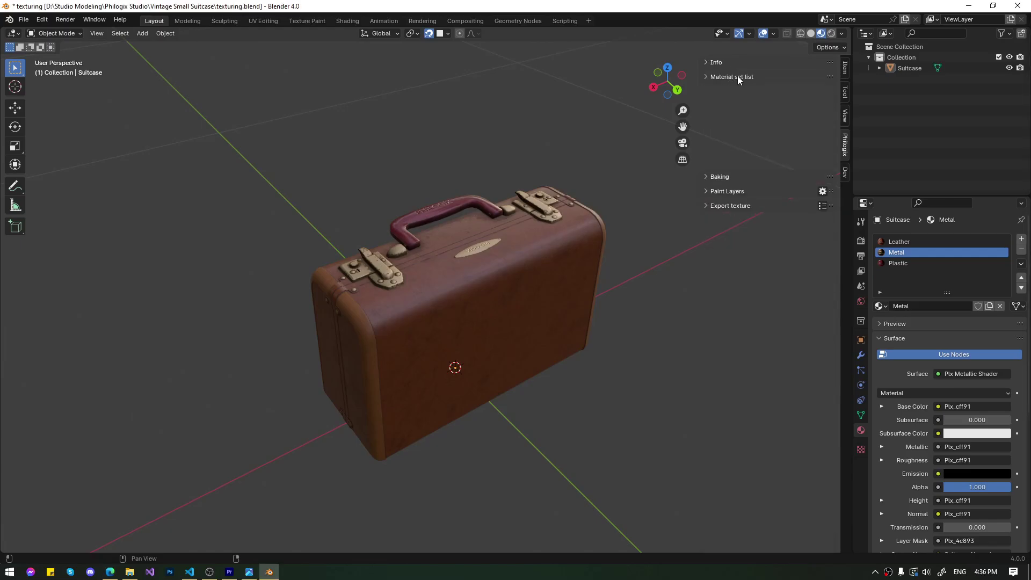
{"action": "left_click", "coordinate": [731, 121]}
{"action": "middle_click_drag", "start_coordinate": [599, 331], "coordinate": [618, 339]}
{"action": "left_click", "coordinate": [822, 121]}
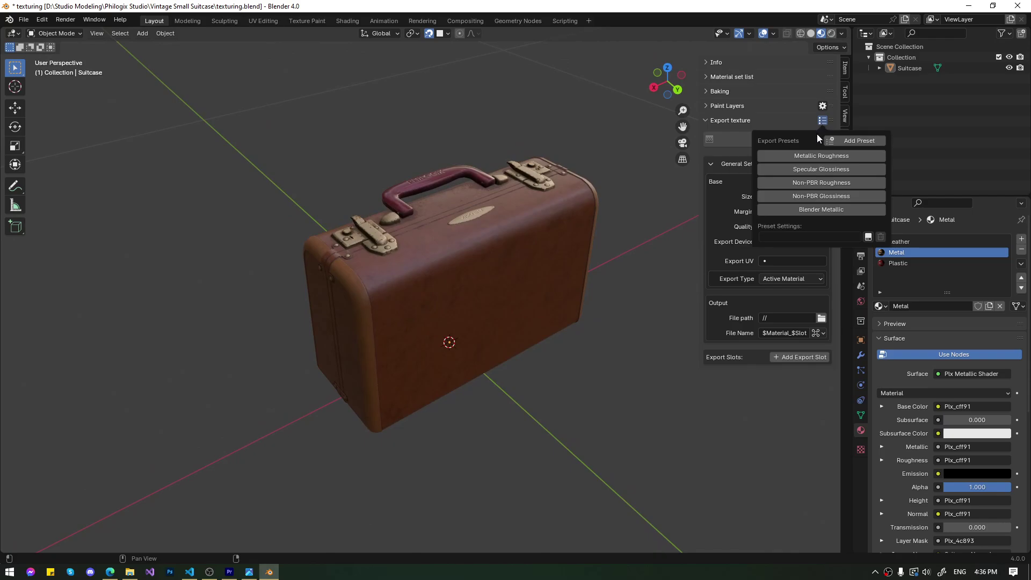
{"action": "left_click", "coordinate": [822, 210]}
Step: Configure the texture export to 4096 size, GPU Compute, UVMap as the export UV and All Materials as the type
{"action": "middle_click_drag", "start_coordinate": [608, 359], "coordinate": [568, 346]}
{"action": "middle_click_drag", "start_coordinate": [617, 422], "coordinate": [521, 412]}
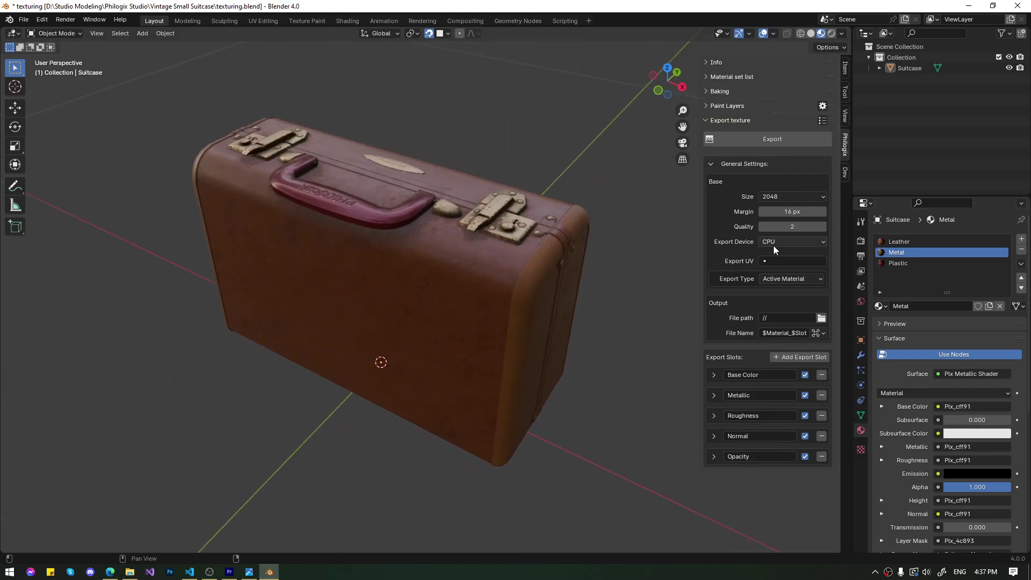
{"action": "left_click", "coordinate": [787, 279]}
{"action": "left_click", "coordinate": [784, 265]}
{"action": "left_click", "coordinate": [792, 197]}
{"action": "left_click", "coordinate": [784, 298]}
Step: Set the export file path to the //Texture\ folder and remove the Opacity export slot
{"action": "middle_click_drag", "start_coordinate": [645, 300], "coordinate": [672, 344]}
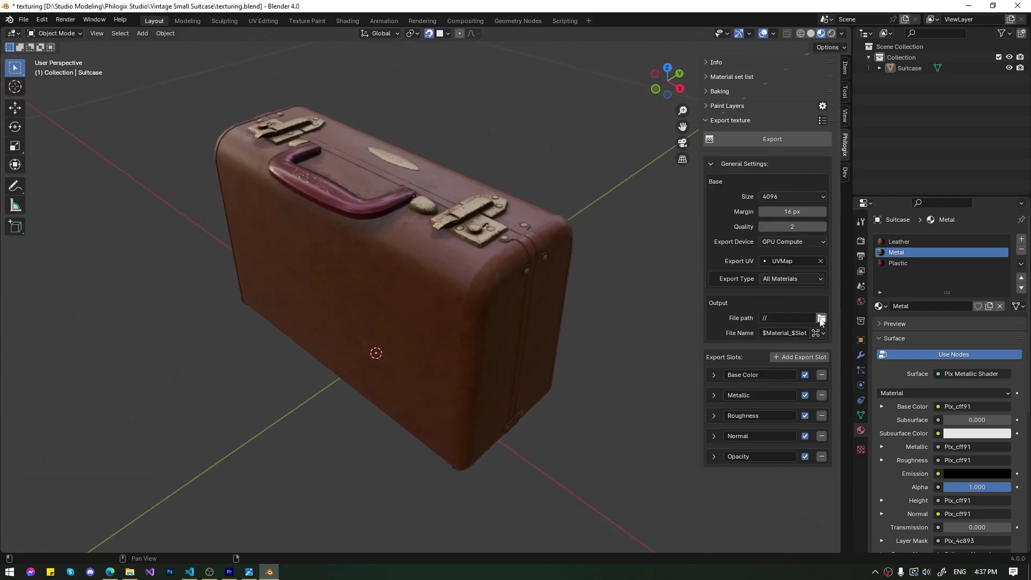
{"action": "left_click", "coordinate": [821, 318]}
{"action": "left_click", "coordinate": [760, 423]}
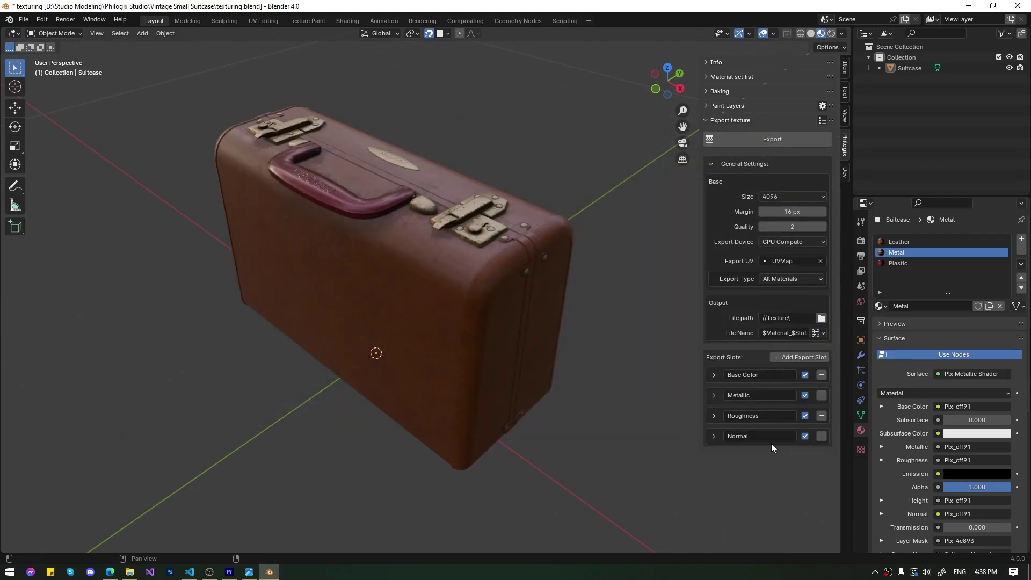
Step: Review the output and image settings of the Base Color, Metallic, Roughness and Normal export slots
{"action": "left_click", "coordinate": [714, 375]}
{"action": "scroll", "coordinate": [753, 403], "scroll_direction": "down", "scroll_amount": 1}
{"action": "left_click", "coordinate": [805, 402]}
{"action": "left_click", "coordinate": [714, 358]}
{"action": "left_click", "coordinate": [714, 396]}
{"action": "scroll", "coordinate": [805, 488], "scroll_direction": "down", "scroll_amount": 1}
{"action": "left_click", "coordinate": [714, 379]}
{"action": "left_click", "coordinate": [713, 416]}
{"action": "left_click", "coordinate": [714, 416]}
{"action": "left_click", "coordinate": [714, 437]}
{"action": "scroll", "coordinate": [827, 511], "scroll_direction": "down", "scroll_amount": 1}
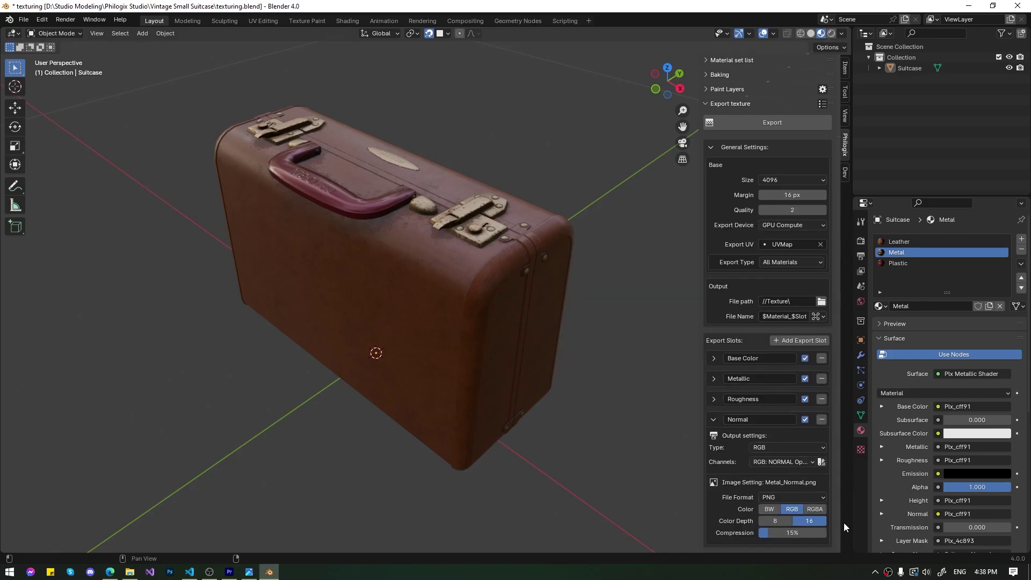
{"action": "left_click", "coordinate": [800, 464]}
{"action": "left_click", "coordinate": [714, 419]}
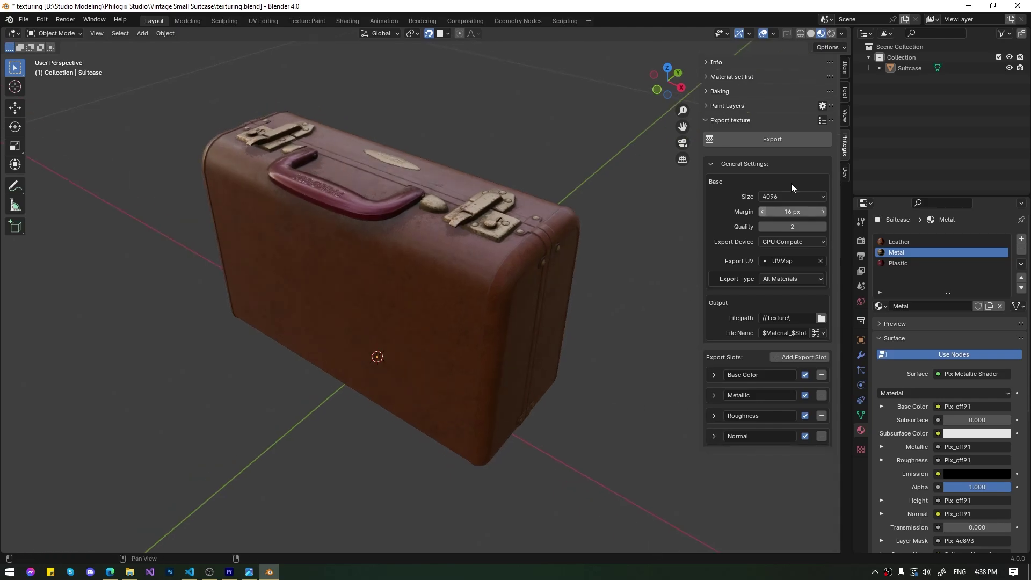
Step: Export the texture maps for all of the suitcase's materials
{"action": "left_click", "coordinate": [794, 137]}
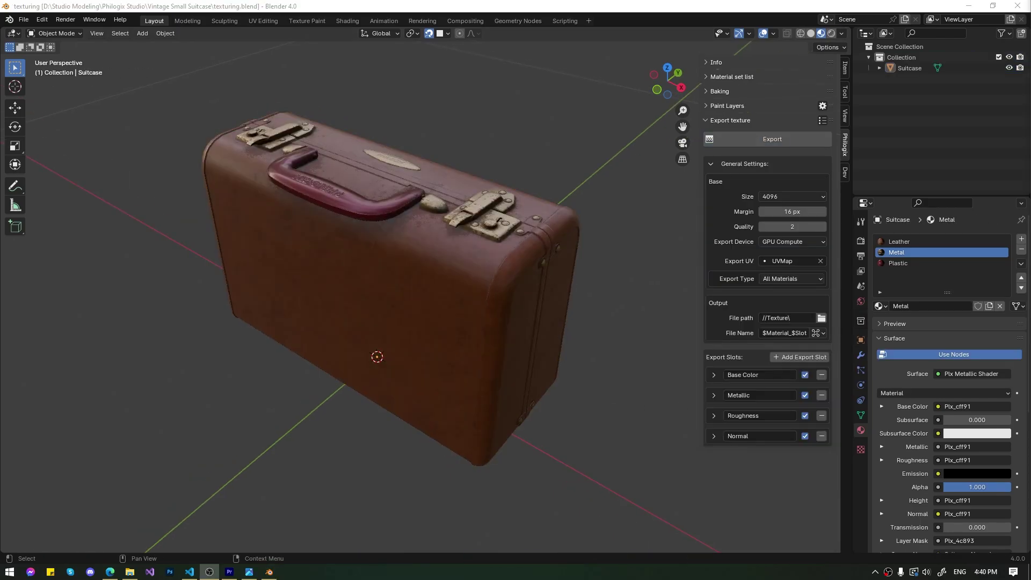
{"action": "middle_click_drag", "start_coordinate": [590, 347], "coordinate": [494, 352]}
{"action": "scroll", "coordinate": [494, 353], "scroll_direction": "down", "scroll_amount": 4}
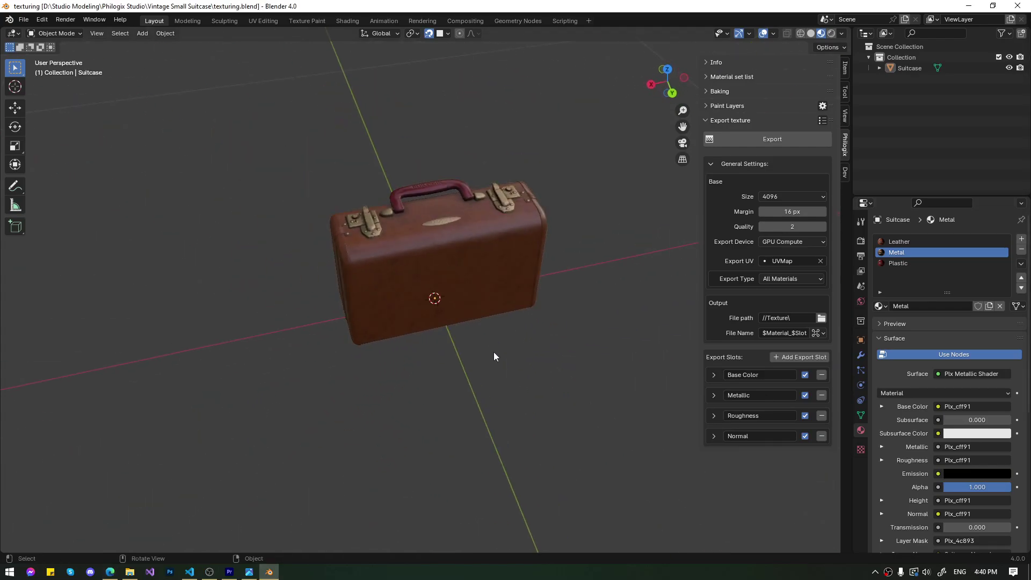
Step: Duplicate the suitcase and place the copy about 0.46 m away in the negative X direction
{"action": "left_click", "coordinate": [494, 272]}
{"action": "middle_click_drag", "start_coordinate": [583, 282], "coordinate": [456, 285]}
{"action": "key", "text": "shift+d"}
{"action": "key", "text": "x"}
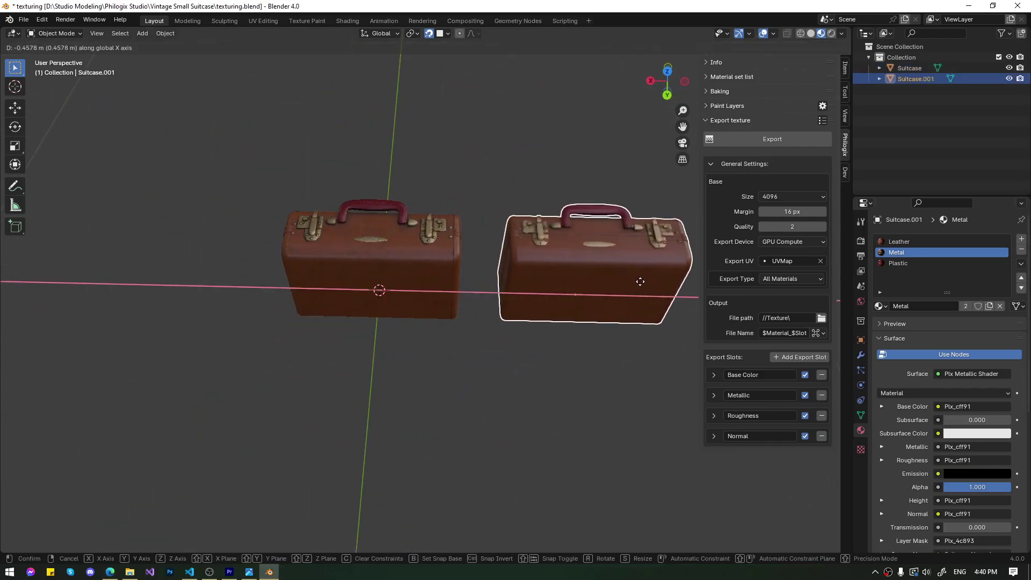
{"action": "left_click", "coordinate": [641, 281]}
{"action": "middle_click_drag", "start_coordinate": [607, 301], "coordinate": [597, 301], "text": "shift"}
{"action": "middle_click_drag", "start_coordinate": [597, 301], "coordinate": [531, 295], "text": "shift"}
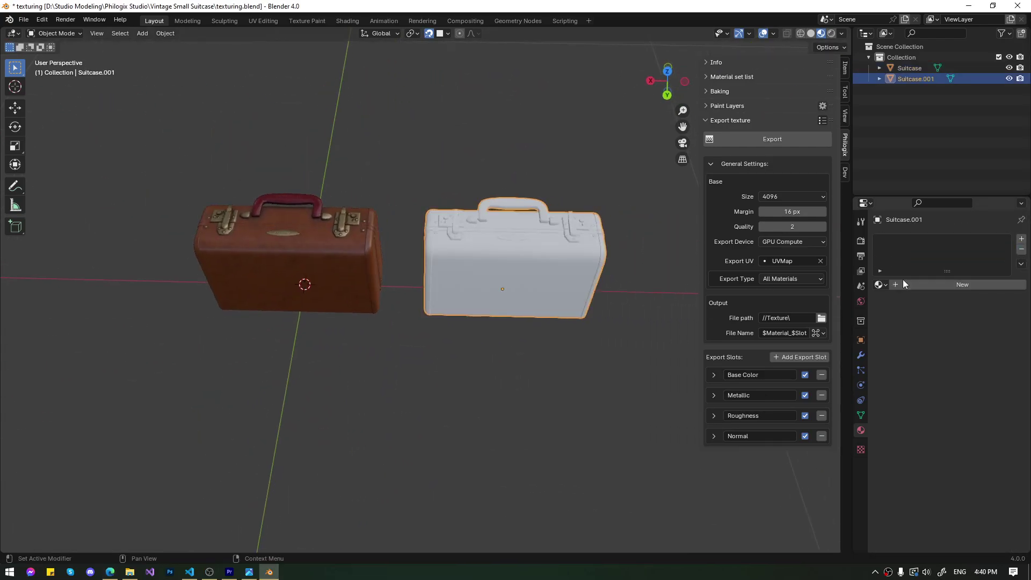
Step: Replace the copied suitcase's materials with a single new material named test
{"action": "left_click", "coordinate": [904, 283]}
{"action": "double_click", "coordinate": [925, 285]}
{"action": "type", "text": "test"}
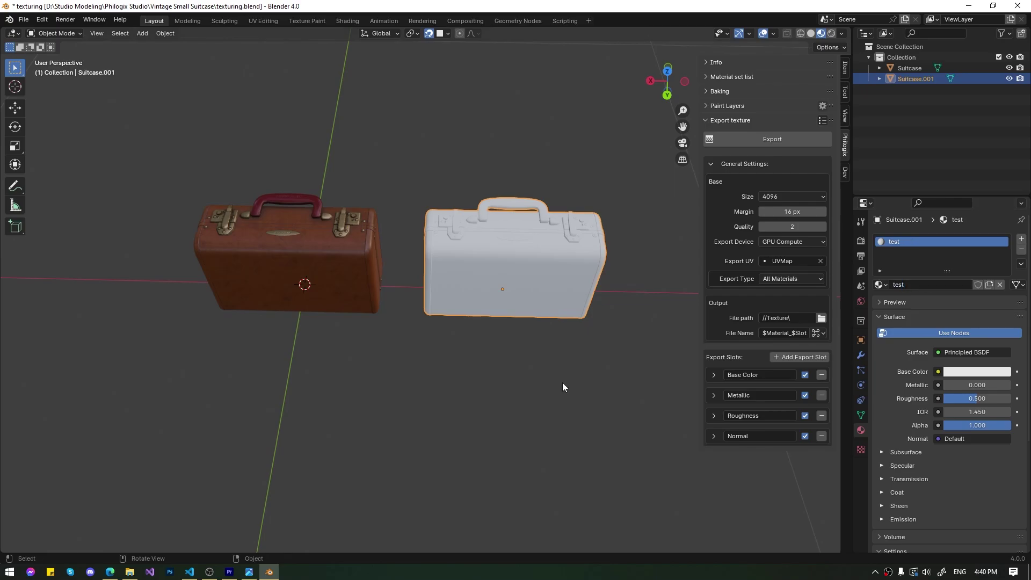
Step: Split the 3D viewport vertically and turn the new area into a Shader Editor
{"action": "left_click_drag", "start_coordinate": [2, 29], "coordinate": [402, 49]}
{"action": "left_click", "coordinate": [12, 34]}
{"action": "left_click", "coordinate": [56, 133]}
Step: Add an Image Texture node with Metal_Base Color.png and connect its Color to the Principled BSDF's Base Color
{"action": "key", "text": "shift+a"}
{"action": "type", "text": "tex"}
{"action": "left_click", "coordinate": [203, 257]}
{"action": "left_click", "coordinate": [83, 187]}
{"action": "left_click", "coordinate": [150, 215]}
{"action": "double_click", "coordinate": [398, 195]}
{"action": "double_click", "coordinate": [415, 216]}
{"action": "middle_click_drag", "start_coordinate": [177, 202], "coordinate": [139, 192]}
{"action": "left_click_drag", "start_coordinate": [128, 188], "coordinate": [207, 174]}
Step: Load Metal_Metallic.png and Metal_Normal.png into the two spare image texture nodes and set their color space to Non-Color
{"action": "mouse_move", "coordinate": [607, 177]}
{"action": "middle_mouse_down"}
{"action": "mouse_move", "coordinate": [637, 176]}
{"action": "mouse_move", "coordinate": [623, 189]}
{"action": "middle_mouse_up"}
{"action": "key", "text": "n"}
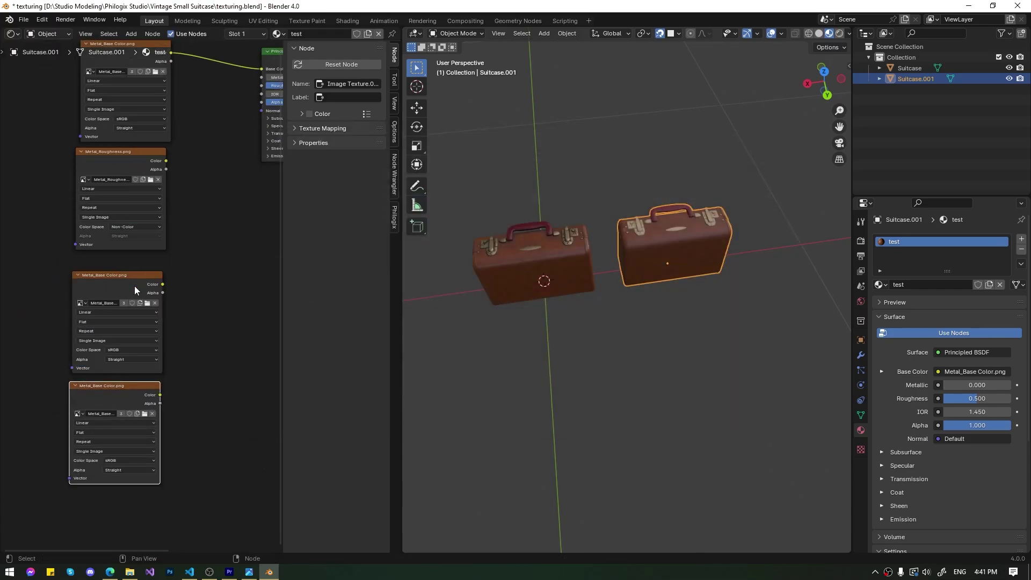
{"action": "left_click", "coordinate": [147, 303]}
{"action": "double_click", "coordinate": [414, 205]}
{"action": "left_click", "coordinate": [133, 350]}
{"action": "left_click", "coordinate": [182, 410]}
{"action": "middle_click_drag", "start_coordinate": [174, 400], "coordinate": [204, 228]}
{"action": "scroll", "coordinate": [166, 241], "scroll_direction": "up", "scroll_amount": 4}
{"action": "left_click", "coordinate": [152, 303]}
{"action": "left_click", "coordinate": [180, 237]}
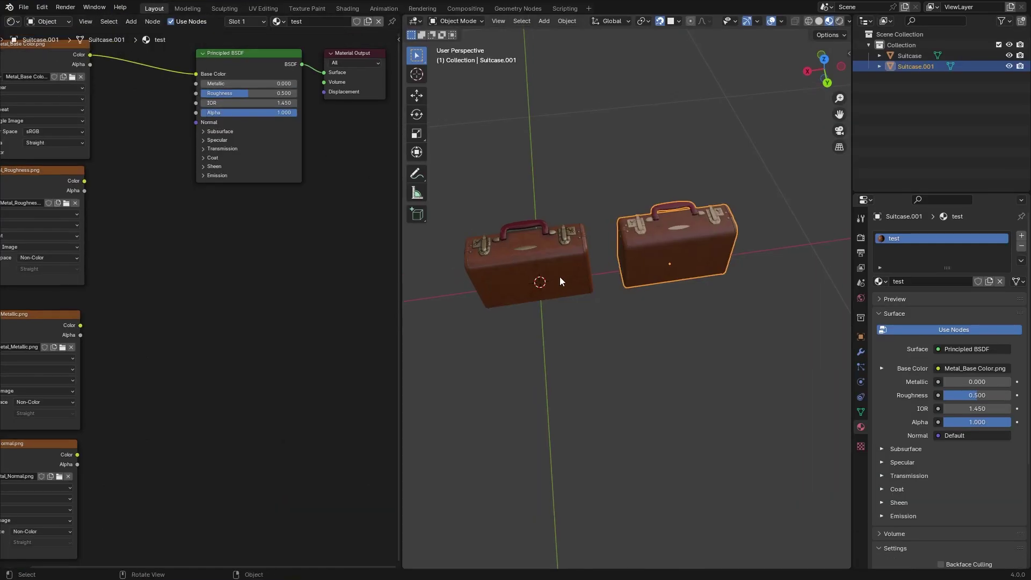
Step: Connect the roughness, metallic and normal image textures to the matching Principled BSDF inputs
{"action": "scroll", "coordinate": [260, 226], "scroll_direction": "down", "scroll_amount": 1}
{"action": "left_click_drag", "start_coordinate": [177, 187], "coordinate": [271, 113]}
{"action": "left_click_drag", "start_coordinate": [173, 311], "coordinate": [271, 104]}
{"action": "left_click_drag", "start_coordinate": [170, 422], "coordinate": [272, 137]}
Step: Insert a Normal Map node between the Metal_Normal.png texture and the shader's Normal input
{"action": "key", "text": "shift+a"}
{"action": "type", "text": "no"}
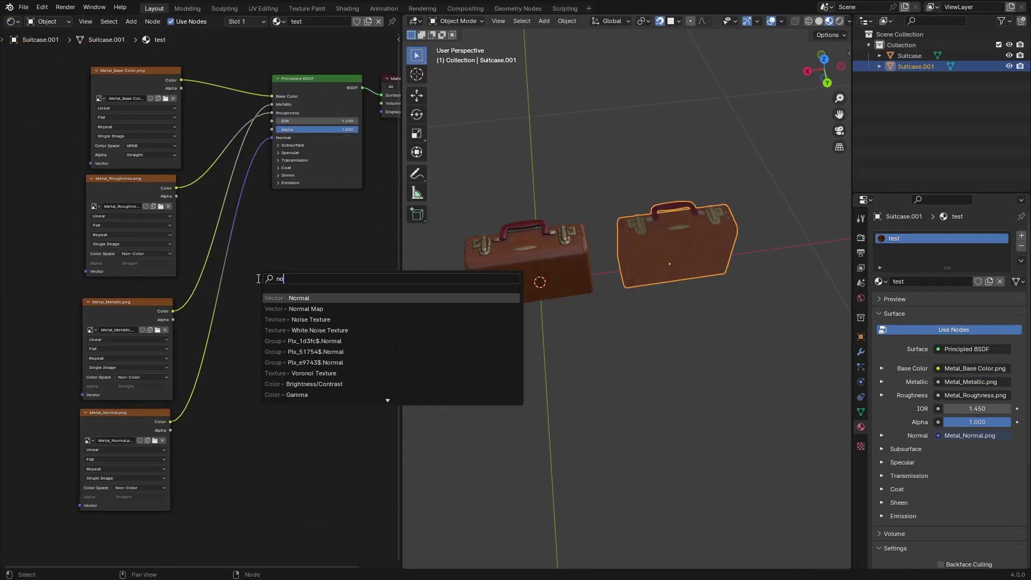
{"action": "type", "text": "r"}
{"action": "key", "text": "Down"}
{"action": "key", "text": "Return"}
{"action": "left_click", "coordinate": [204, 304]}
{"action": "scroll", "coordinate": [699, 304], "scroll_direction": "up", "scroll_amount": 4}
Step: Maximize the 3D viewport and compare the exported-texture copy with the original suitcase from several angles
{"action": "left_click", "coordinate": [698, 304]}
{"action": "key", "text": "ctrl+space"}
{"action": "middle_click_drag", "start_coordinate": [678, 317], "coordinate": [666, 349]}
{"action": "right_click_drag", "start_coordinate": [615, 314], "coordinate": [559, 313], "text": "alt"}
{"action": "middle_click_drag", "start_coordinate": [666, 306], "coordinate": [626, 313]}
{"action": "scroll", "coordinate": [626, 314], "scroll_direction": "down", "scroll_amount": 4}
{"action": "mouse_move", "coordinate": [626, 313]}
{"action": "right_mouse_down", "text": "alt"}
{"action": "mouse_move", "coordinate": [258, 321]}
{"action": "mouse_move", "coordinate": [623, 332]}
{"action": "right_mouse_up", "text": "alt"}
{"action": "middle_click_drag", "start_coordinate": [626, 333], "coordinate": [632, 324]}
{"action": "middle_click_drag", "start_coordinate": [744, 344], "coordinate": [836, 368]}
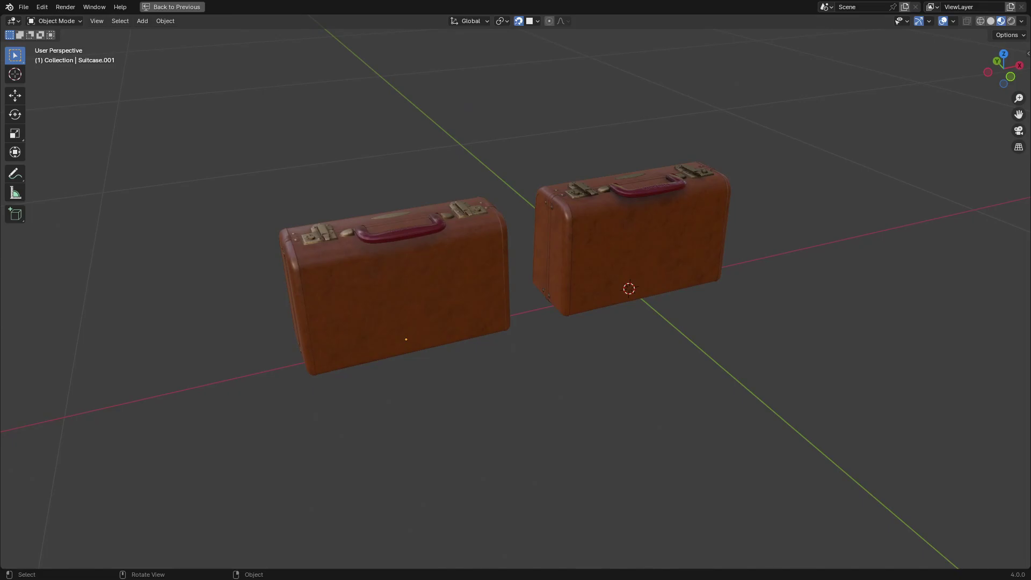
Step: Select the original suitcase and show its material set list and paint layers in a wider sidebar
{"action": "key", "text": "n"}
{"action": "middle_click_drag", "start_coordinate": [780, 277], "coordinate": [775, 288], "text": "shift"}
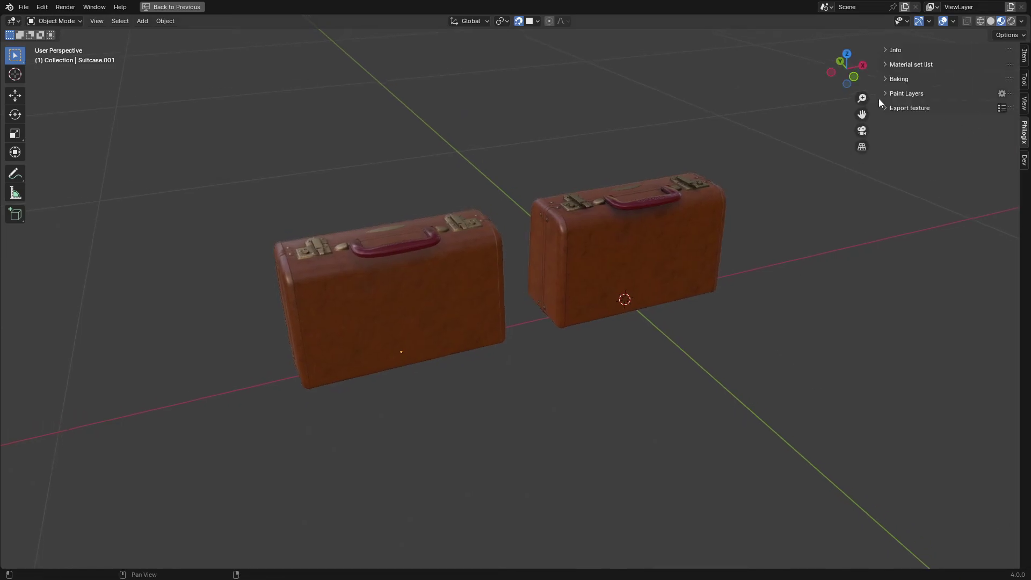
{"action": "left_click", "coordinate": [909, 64]}
{"action": "left_click", "coordinate": [651, 260]}
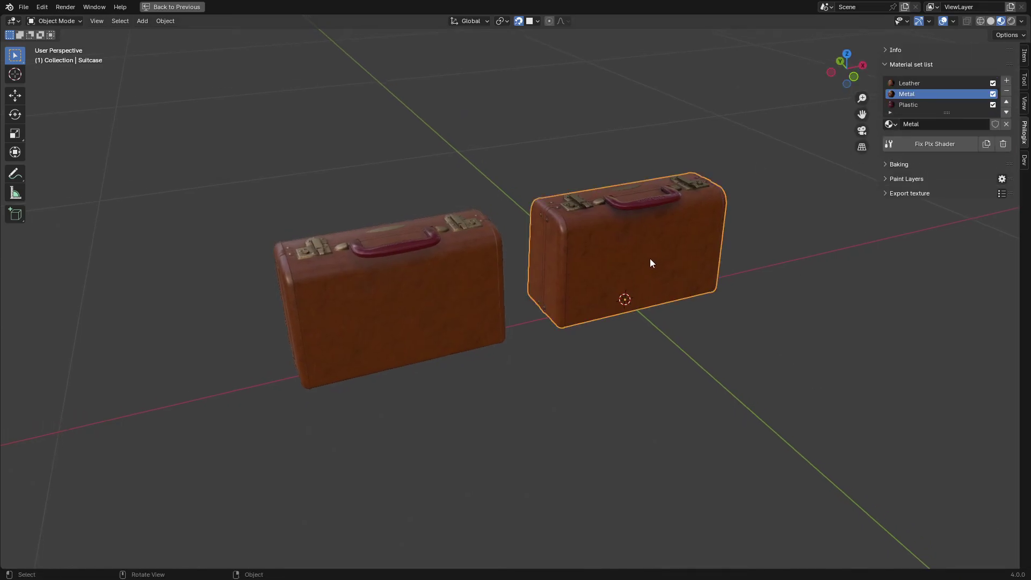
{"action": "middle_click_drag", "start_coordinate": [668, 296], "coordinate": [921, 139]}
{"action": "left_click", "coordinate": [906, 179]}
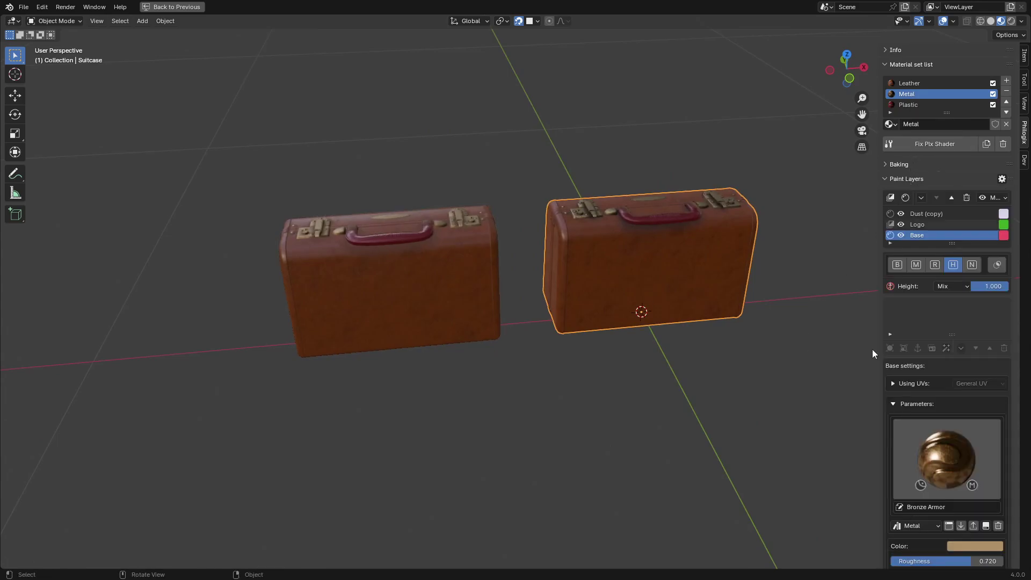
{"action": "left_click_drag", "start_coordinate": [880, 301], "coordinate": [872, 303]}
Step: Hide the viewport overlays and inspect both suitcases up close
{"action": "middle_click_drag", "start_coordinate": [700, 315], "coordinate": [792, 334], "text": "shift"}
{"action": "scroll", "coordinate": [666, 325], "scroll_direction": "up", "scroll_amount": 3}
{"action": "scroll", "coordinate": [752, 344], "scroll_direction": "down", "scroll_amount": 4}
{"action": "middle_click_drag", "start_coordinate": [618, 354], "coordinate": [674, 344]}
{"action": "scroll", "coordinate": [666, 296], "scroll_direction": "up", "scroll_amount": 3}
{"action": "left_click", "coordinate": [943, 21]}
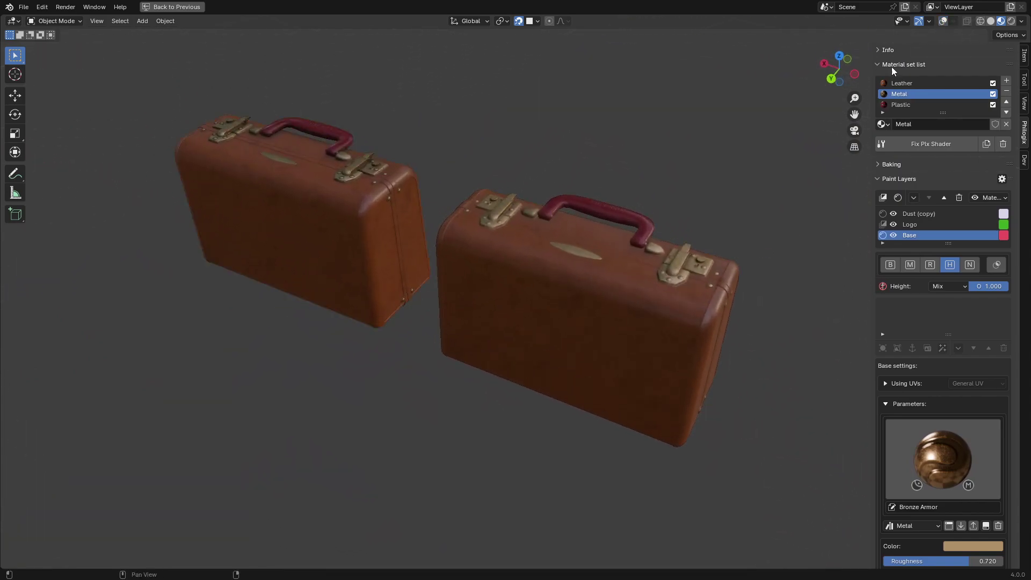
{"action": "middle_click_drag", "start_coordinate": [737, 299], "coordinate": [702, 318], "text": "shift"}
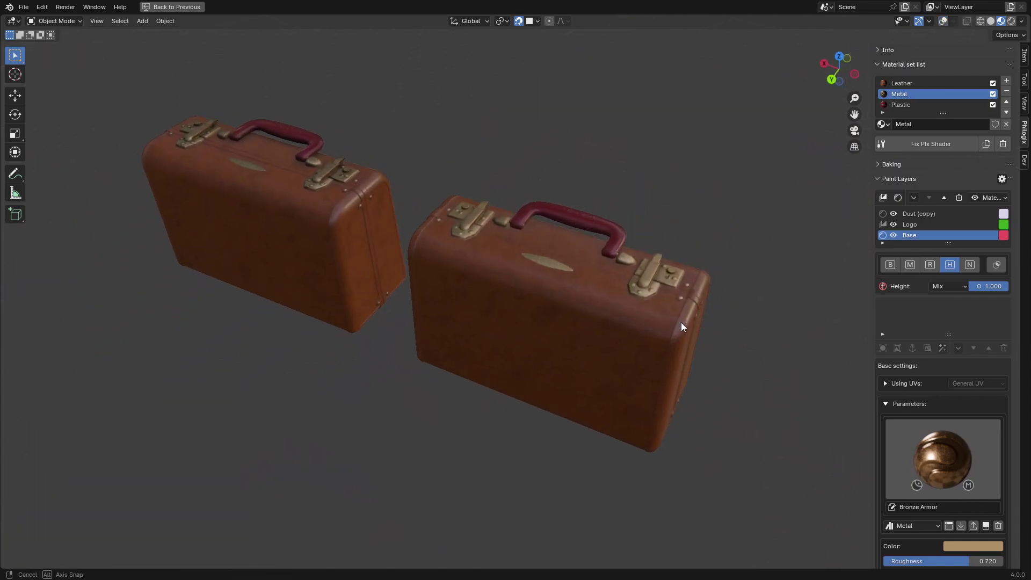
{"action": "mouse_move", "coordinate": [675, 300]}
{"action": "middle_mouse_down", "text": "ctrl"}
{"action": "mouse_move", "coordinate": [679, 217]}
{"action": "mouse_move", "coordinate": [670, 292]}
{"action": "middle_mouse_up", "text": "ctrl"}
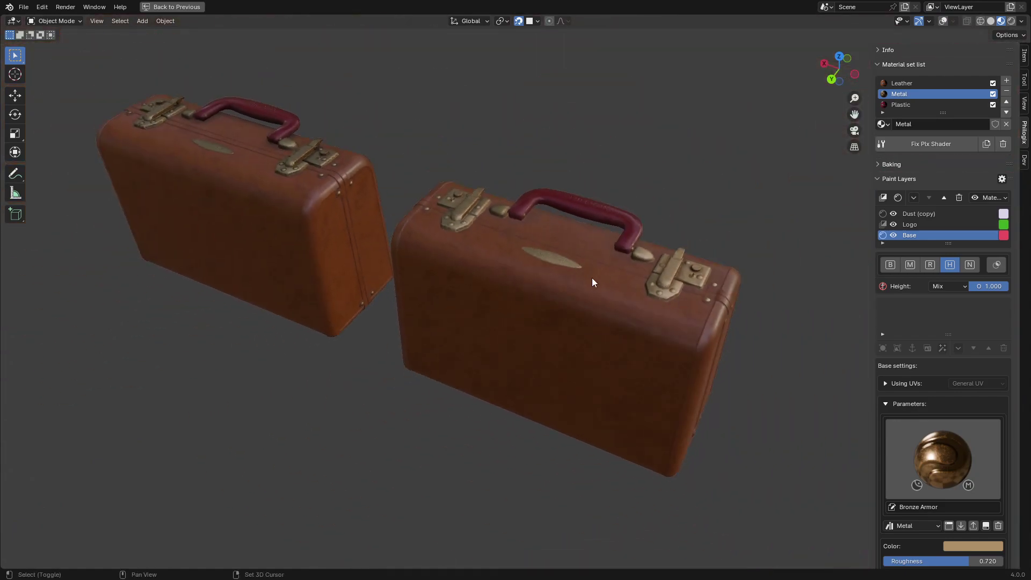
{"action": "middle_click_drag", "start_coordinate": [593, 282], "coordinate": [677, 308]}
Step: Open the material library for Metal's Base layer and set its preview size to 46 with 10 columns
{"action": "left_click", "coordinate": [982, 442]}
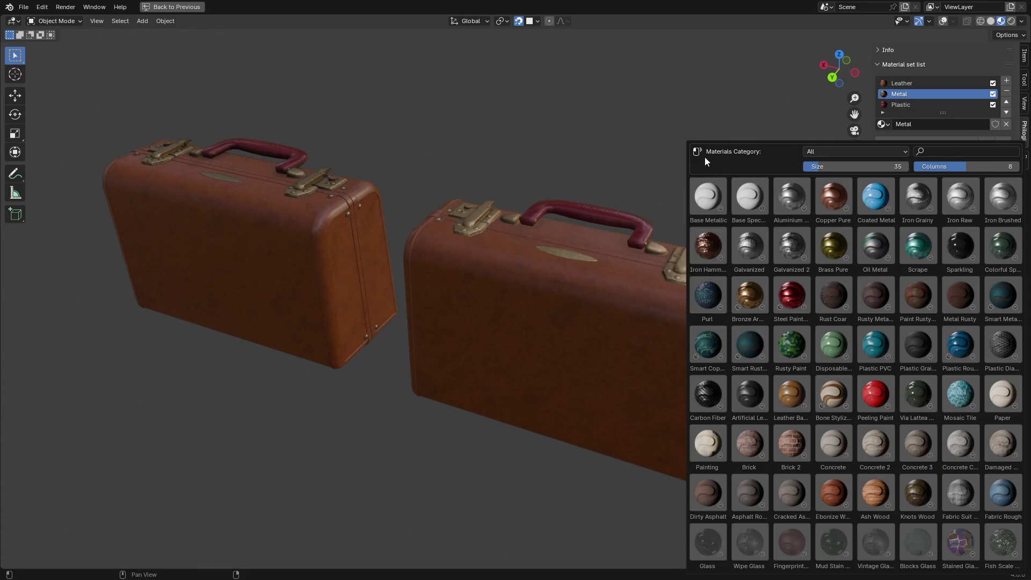
{"action": "left_click_drag", "start_coordinate": [705, 157], "coordinate": [452, 117]}
{"action": "left_click_drag", "start_coordinate": [592, 128], "coordinate": [720, 85]}
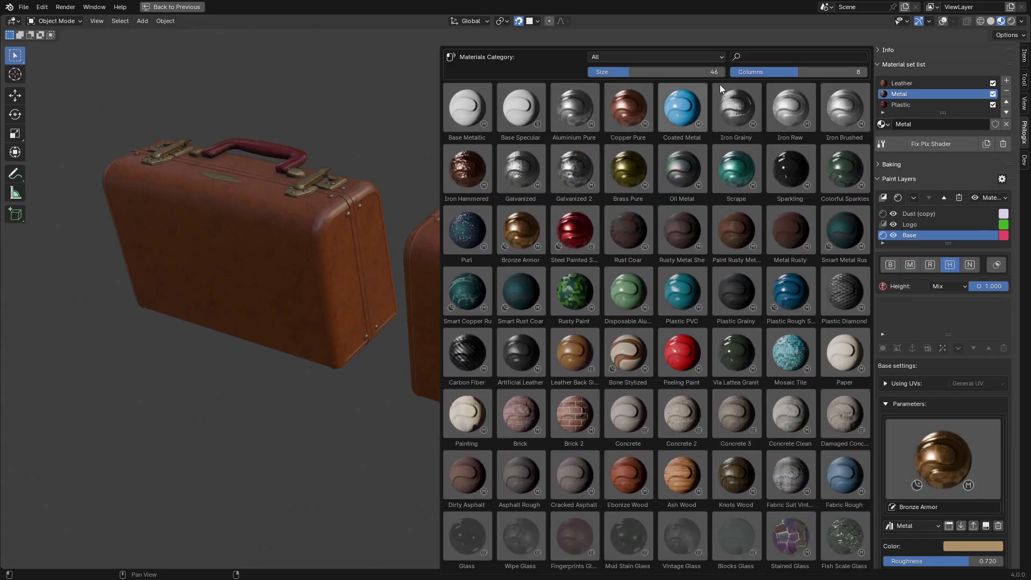
{"action": "left_click_drag", "start_coordinate": [797, 73], "coordinate": [834, 73]}
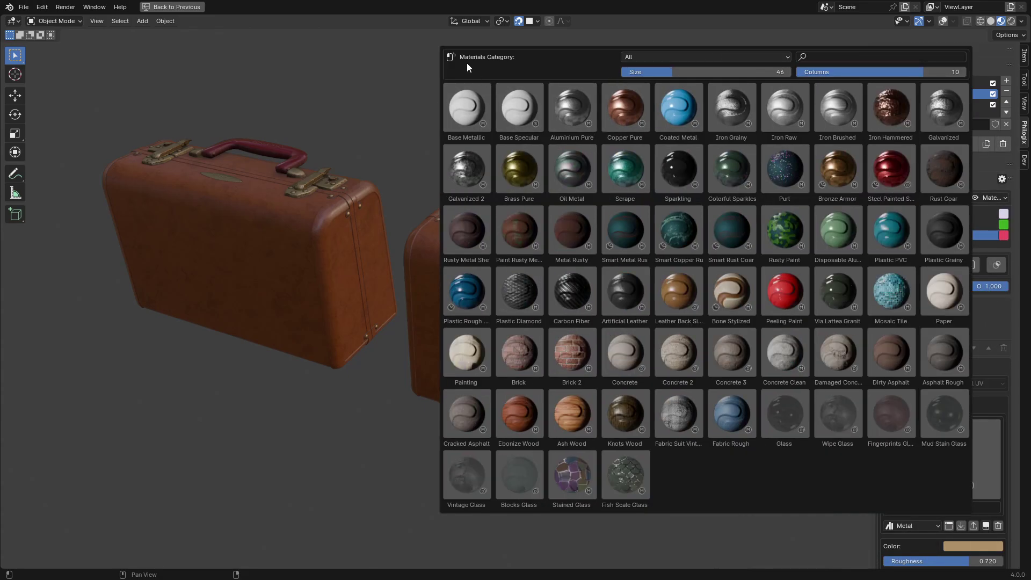
{"action": "left_click_drag", "start_coordinate": [467, 67], "coordinate": [315, 70]}
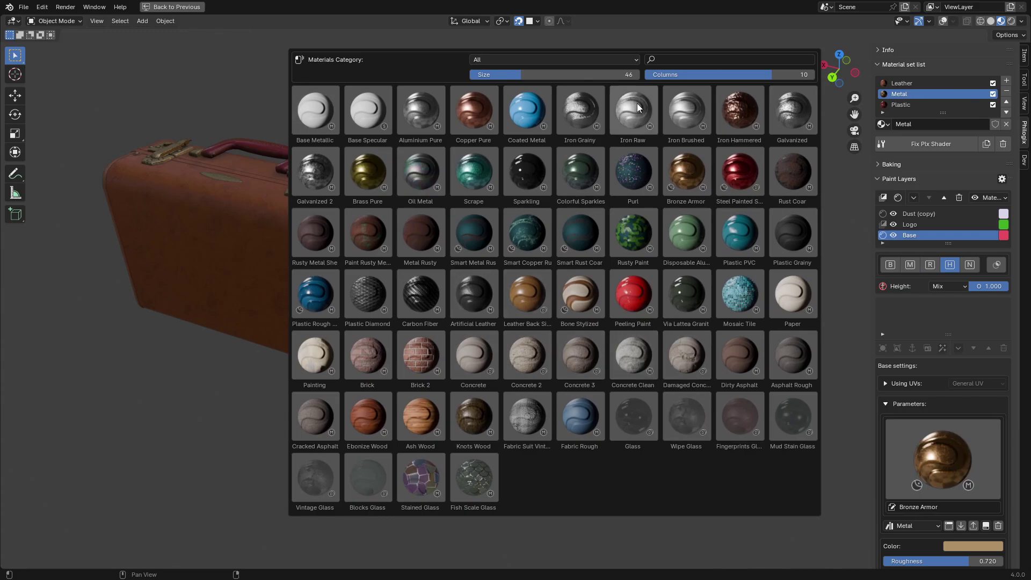
Step: Reduce the material library's preview size to 24 and reposition the library window
{"action": "left_click_drag", "start_coordinate": [521, 75], "coordinate": [410, 75]}
{"action": "left_click", "coordinate": [494, 74]}
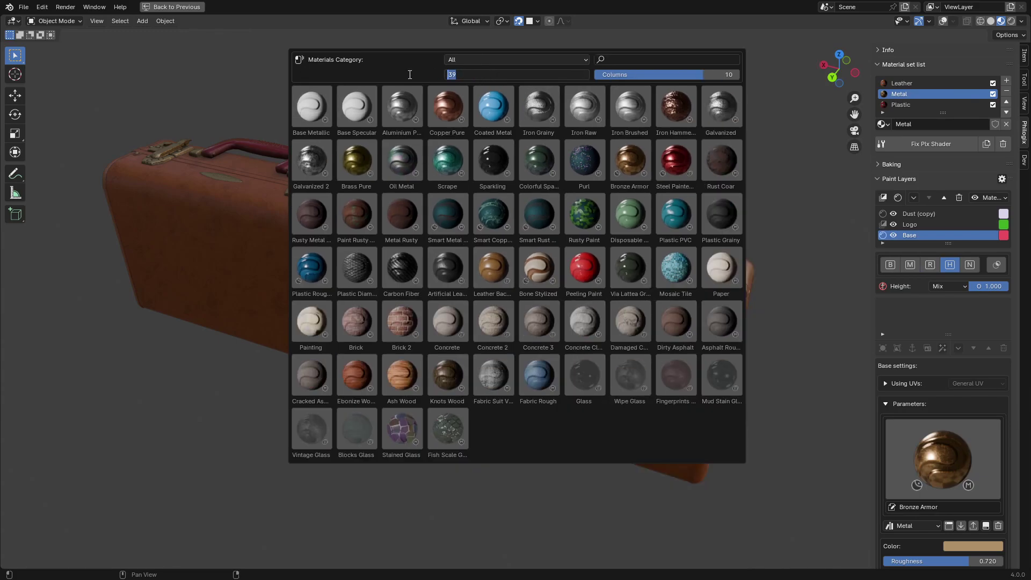
{"action": "type", "text": "24"}
{"action": "key", "text": "Return"}
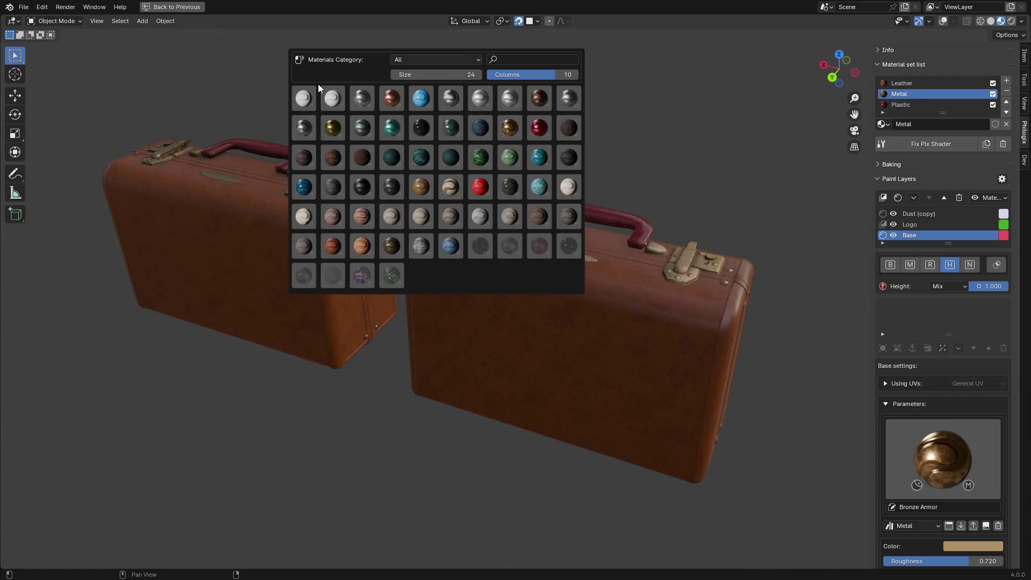
{"action": "left_click_drag", "start_coordinate": [321, 61], "coordinate": [572, 48]}
{"action": "middle_click_drag", "start_coordinate": [585, 381], "coordinate": [570, 383]}
{"action": "middle_click_drag", "start_coordinate": [580, 336], "coordinate": [653, 426]}
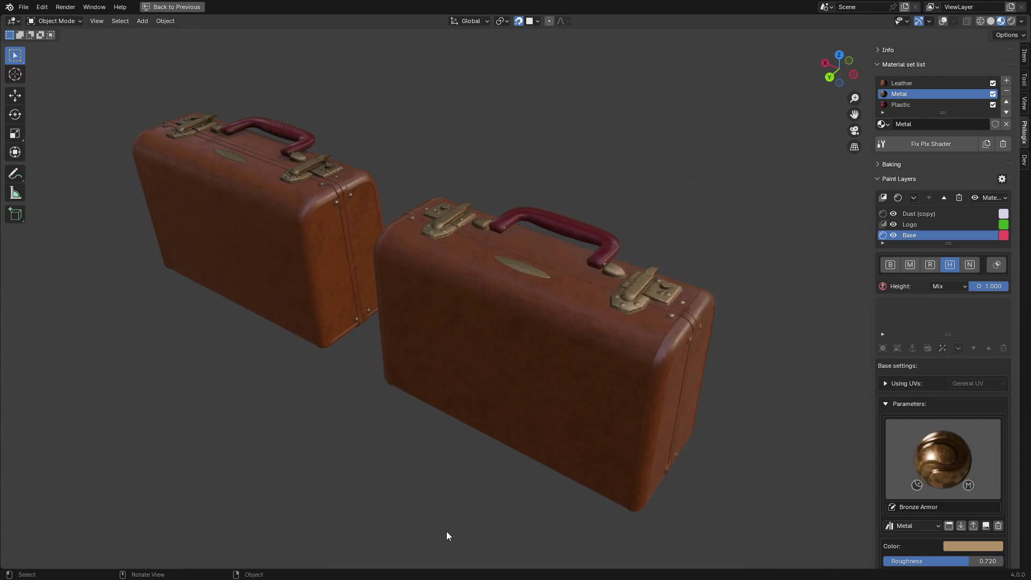
{"action": "middle_click_drag", "start_coordinate": [447, 534], "coordinate": [461, 532]}
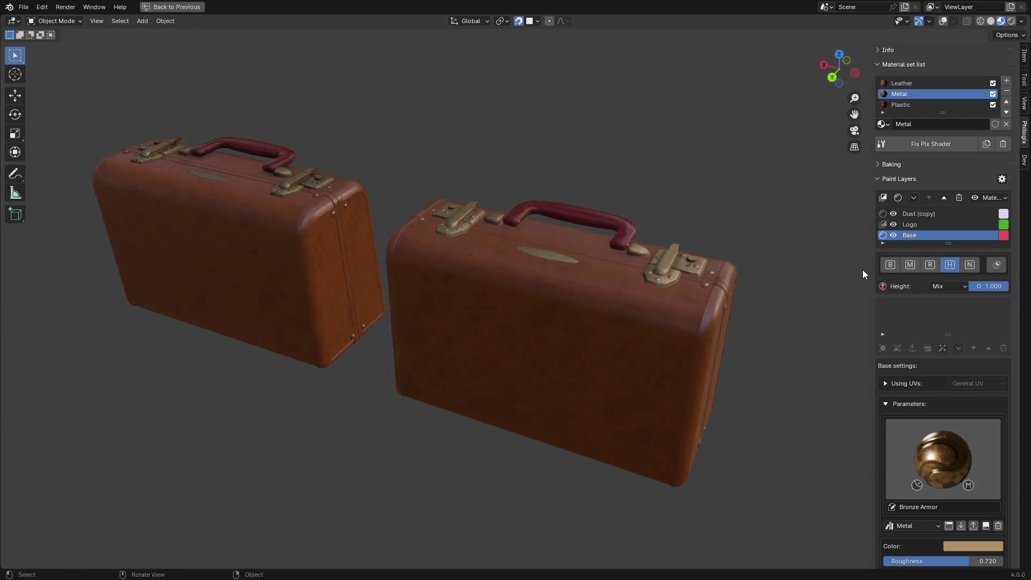
{"action": "mouse_move", "coordinate": [795, 317]}
{"action": "middle_mouse_down"}
{"action": "mouse_move", "coordinate": [730, 361]}
{"action": "mouse_move", "coordinate": [743, 396]}
{"action": "mouse_move", "coordinate": [743, 359]}
{"action": "mouse_move", "coordinate": [741, 380]}
{"action": "middle_mouse_up"}
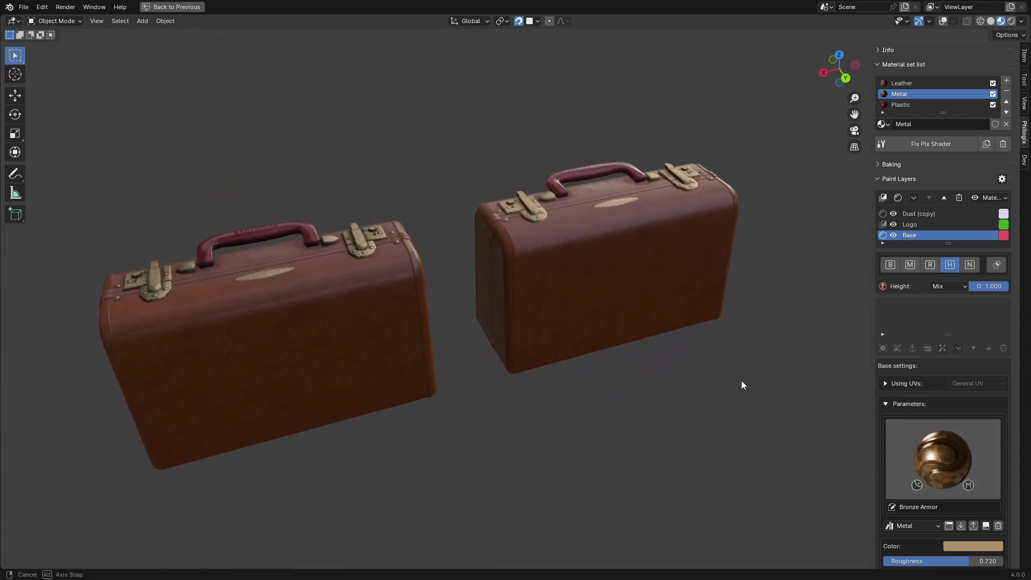
Step: Open the surface library for Layer 1 of Metal's Logo layer and set its preview size to 47
{"action": "left_click", "coordinate": [924, 229]}
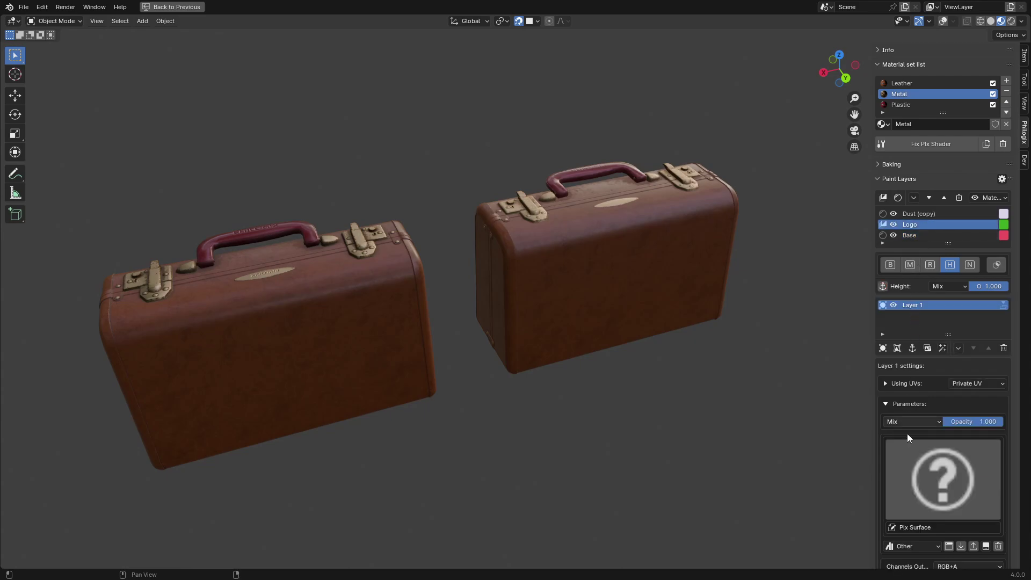
{"action": "left_click", "coordinate": [942, 491]}
{"action": "left_click_drag", "start_coordinate": [742, 369], "coordinate": [566, 261]}
{"action": "left_click_drag", "start_coordinate": [685, 276], "coordinate": [714, 275]}
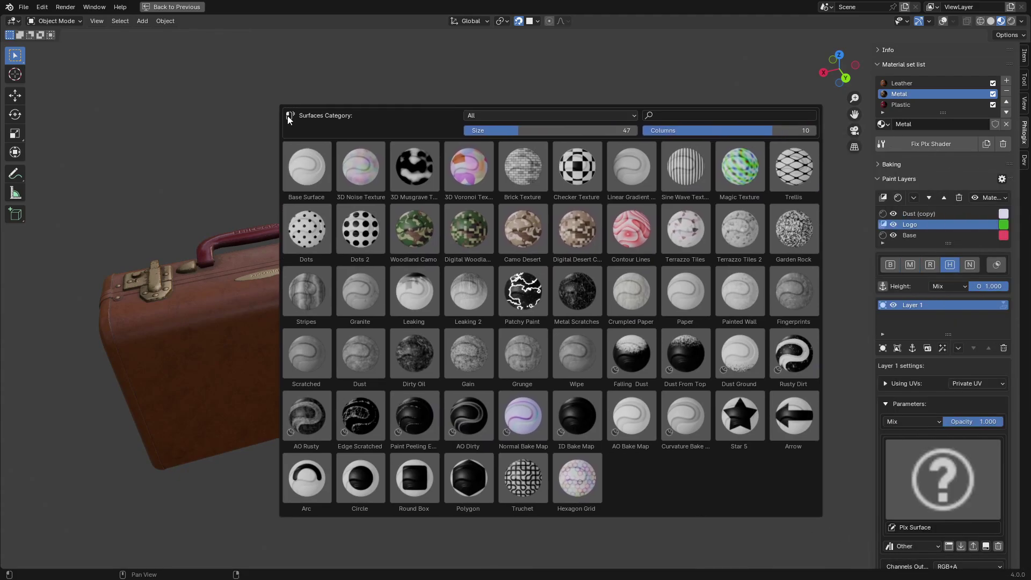